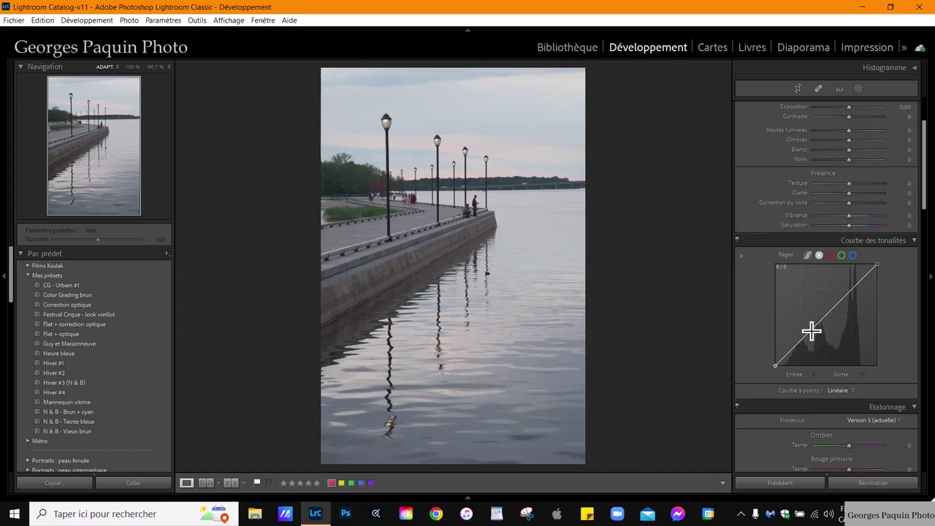
Step: Add Tone Curve points 74→42 and 189→174 to darken the shadows
scroll(756, 255, down, 3)
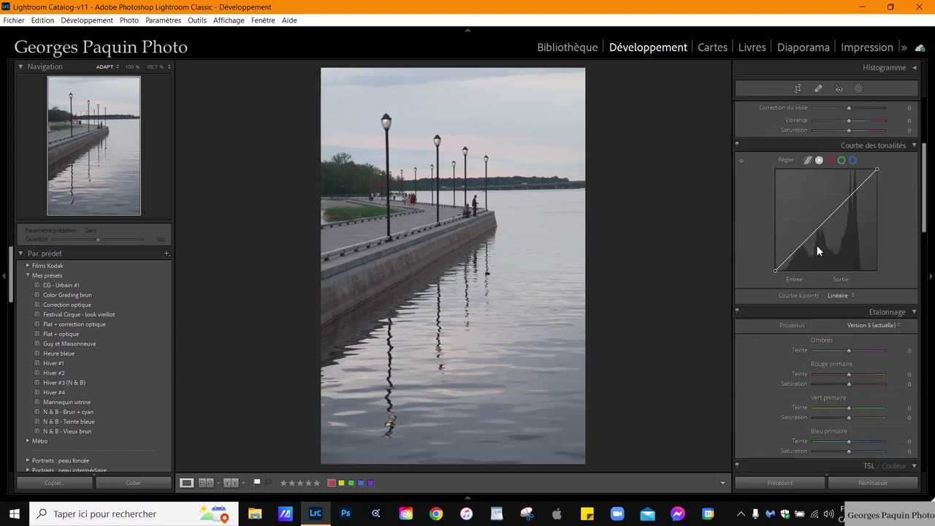
drag(803, 250, 804, 255)
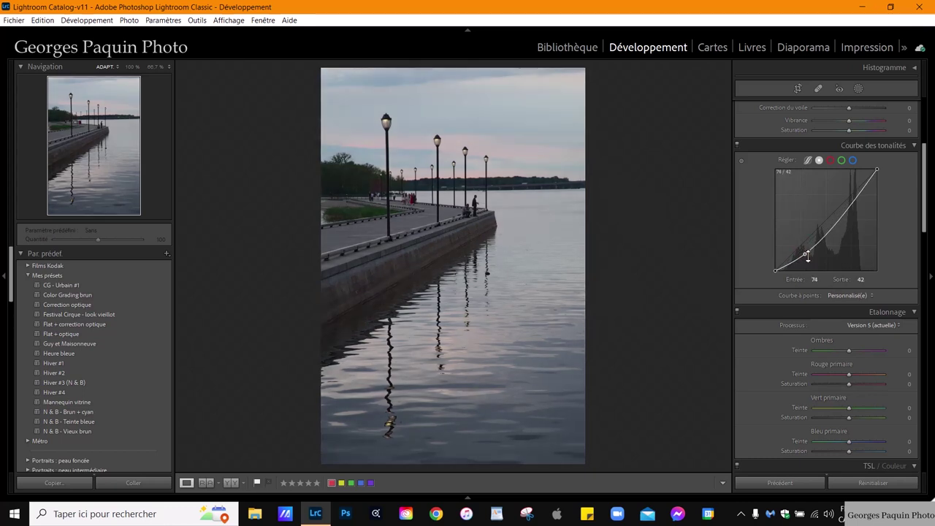
click(851, 201)
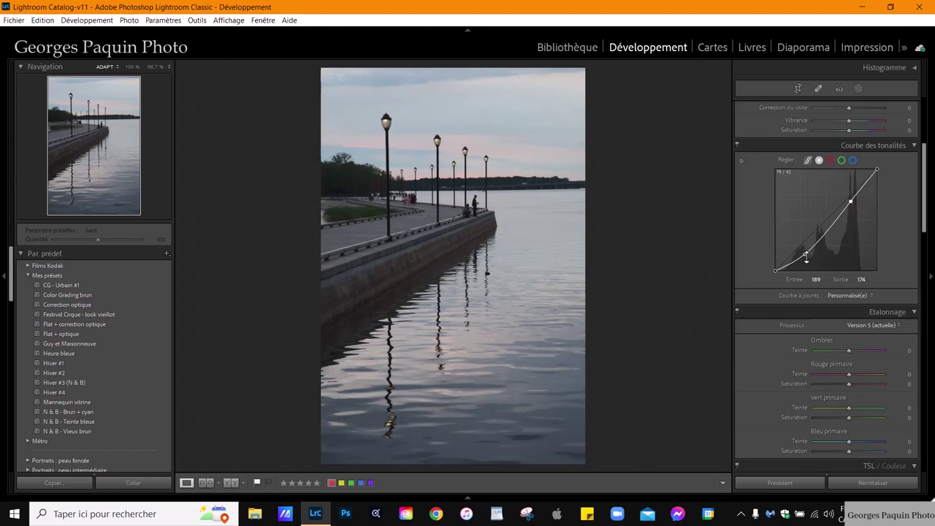
Step: In Basic, set Contrast −20, Highlights −48, Shadows +42, Whites +17, Blacks −17
scroll(894, 236, up, 5)
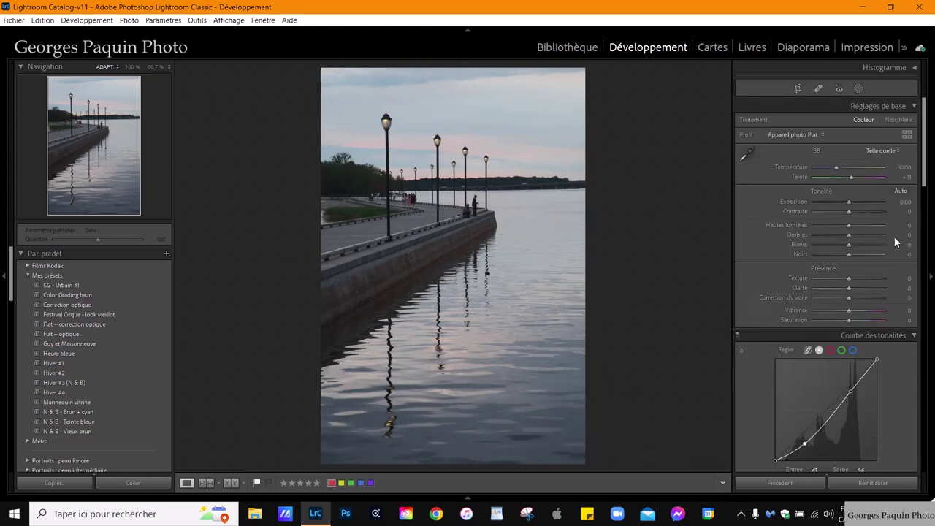
drag(849, 256, 860, 237)
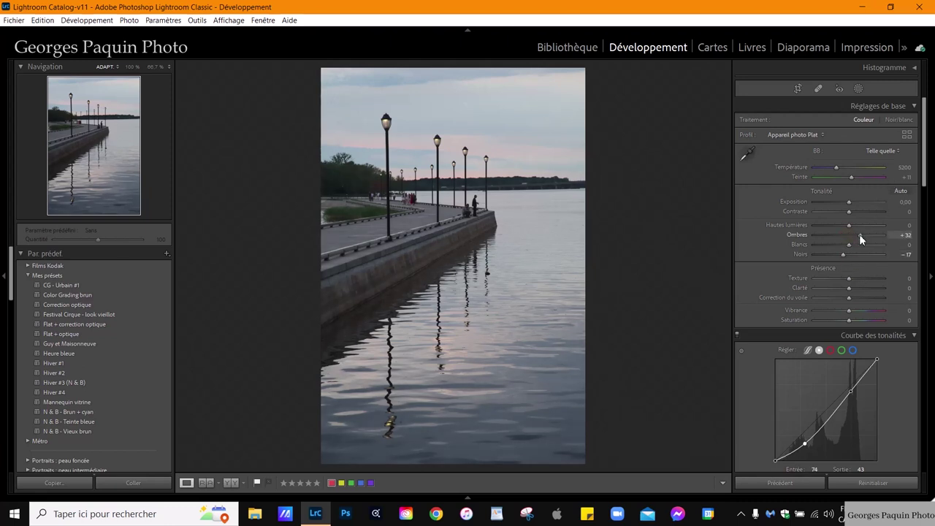
drag(849, 226, 841, 238)
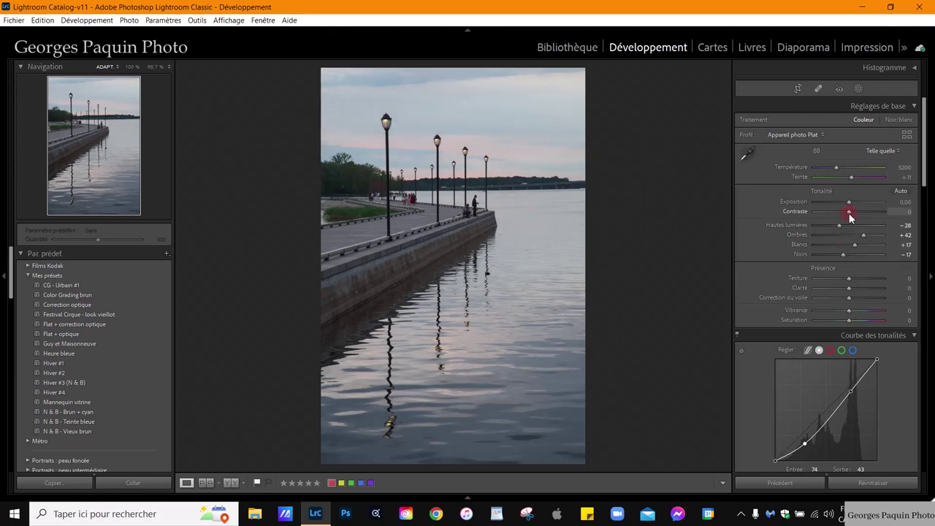
key(Down)
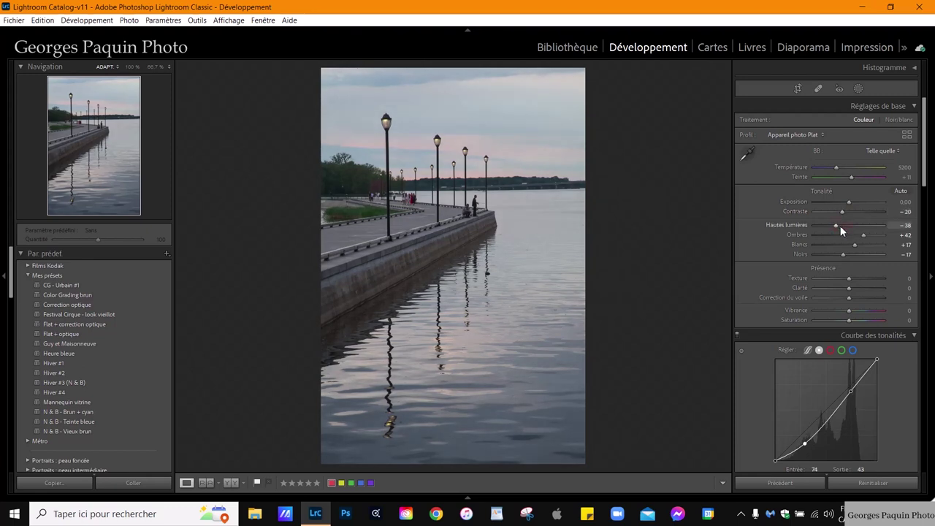
key(Down)
key(Down)
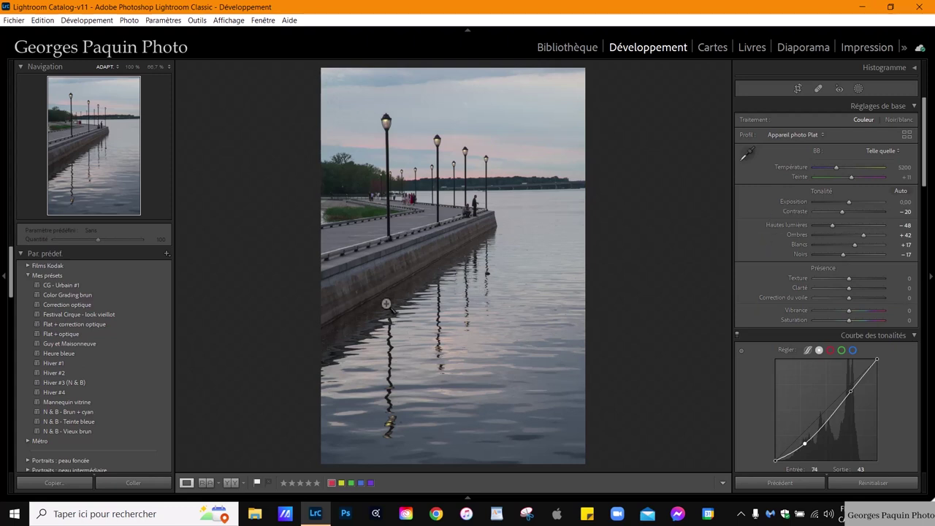
scroll(766, 248, down, 3)
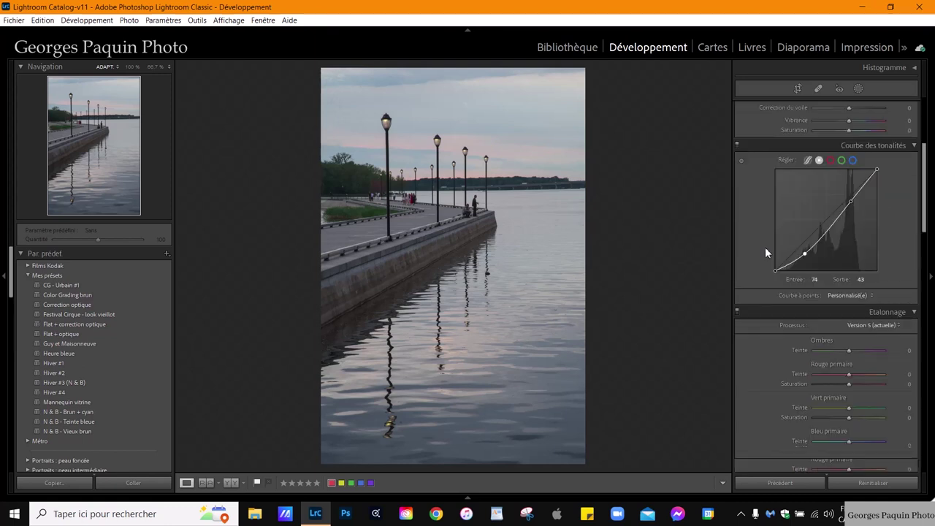
scroll(765, 248, down, 3)
scroll(763, 249, down, 3)
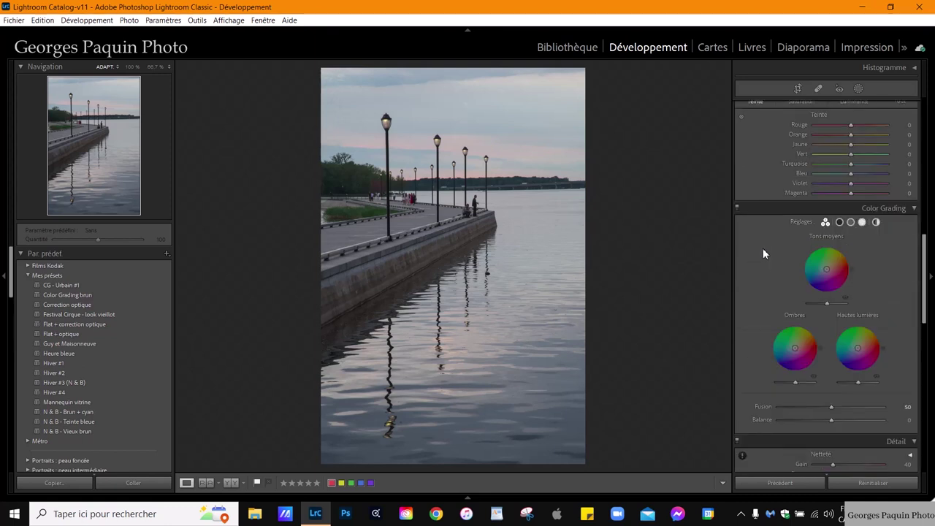
Step: Paint brush mask Masque 1 over the left-side trees with Shadows +29 and Contrast +11
click(376, 181)
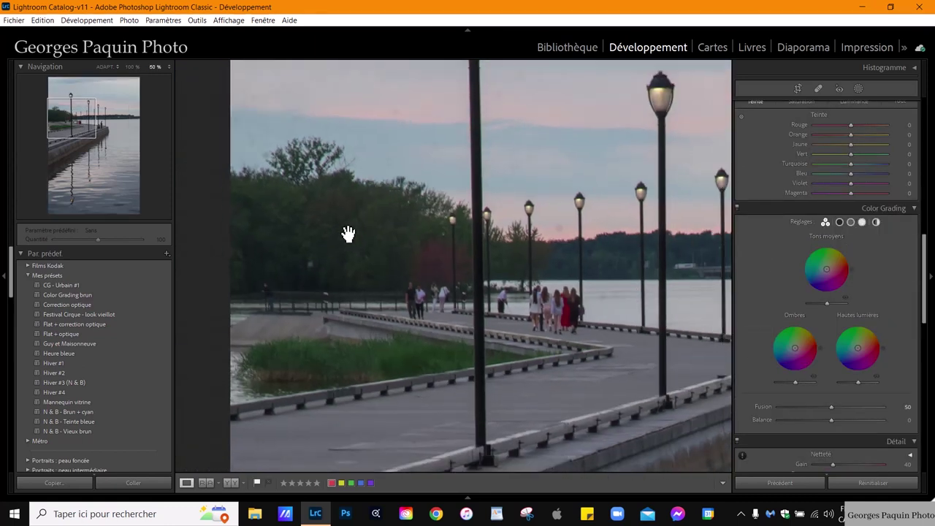
key(k)
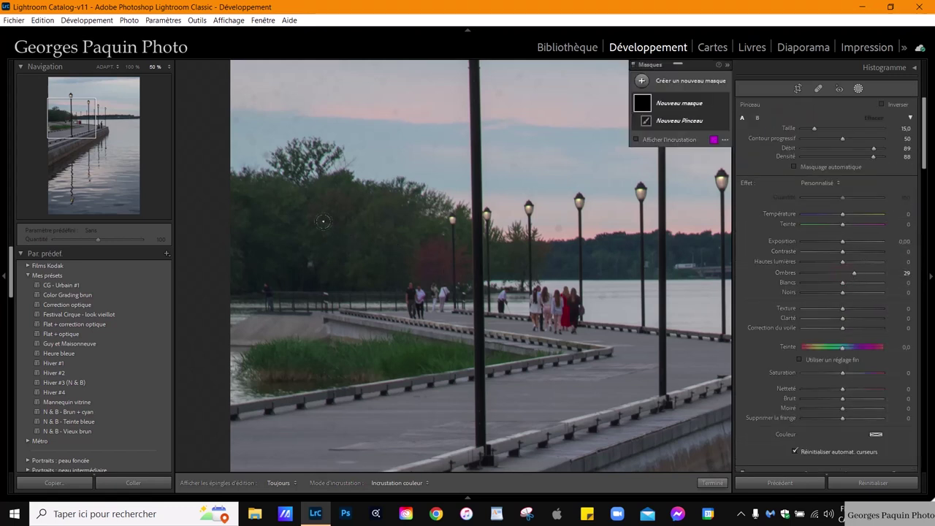
drag(306, 206, 431, 254)
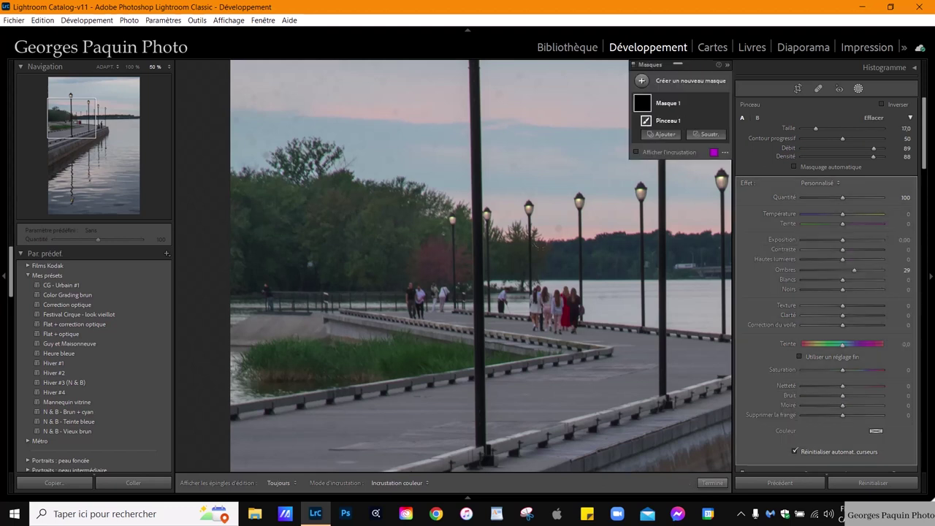
key(bracketleft)
key(bracketleft)
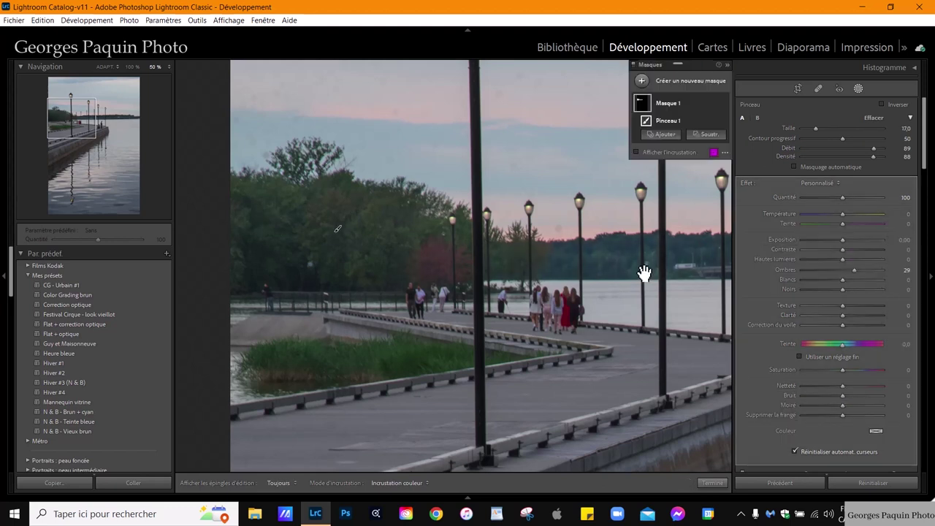
drag(643, 273, 229, 282)
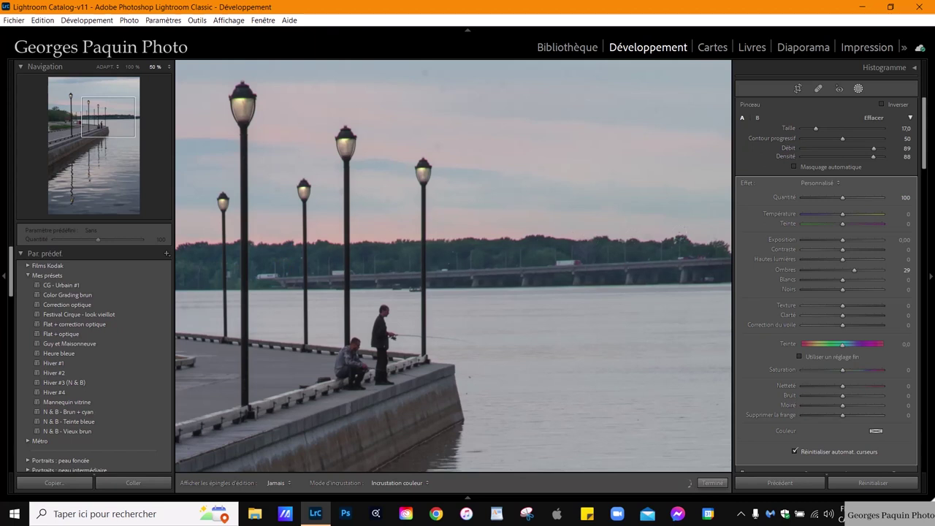
click(134, 131)
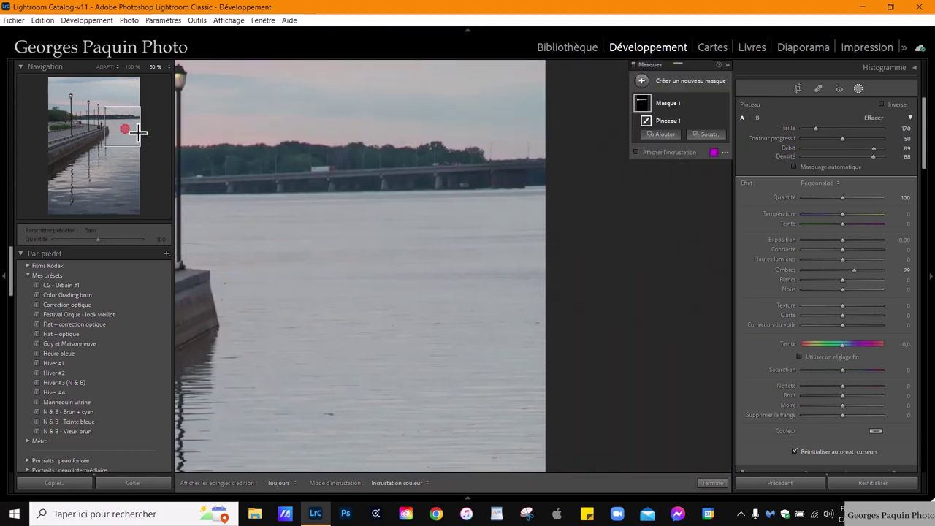
click(104, 66)
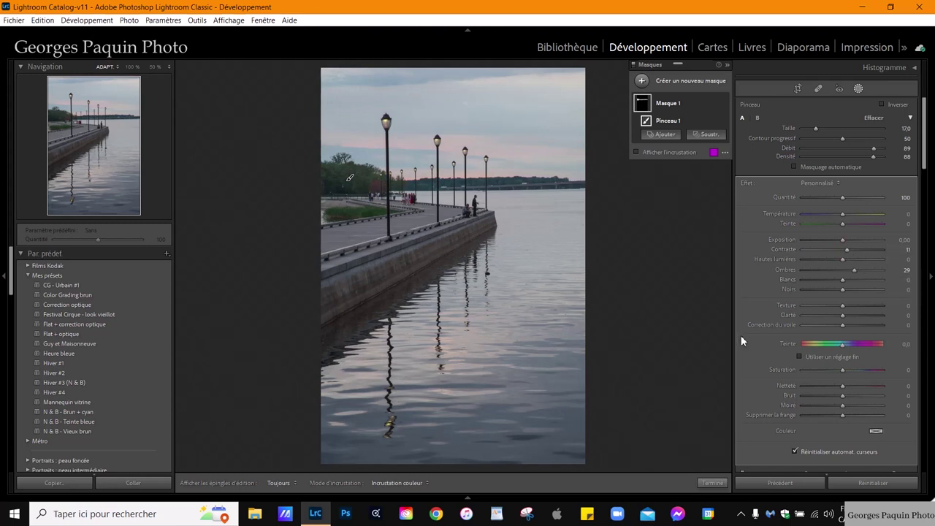
Step: Finish the brush mask and switch to the Library module
click(710, 484)
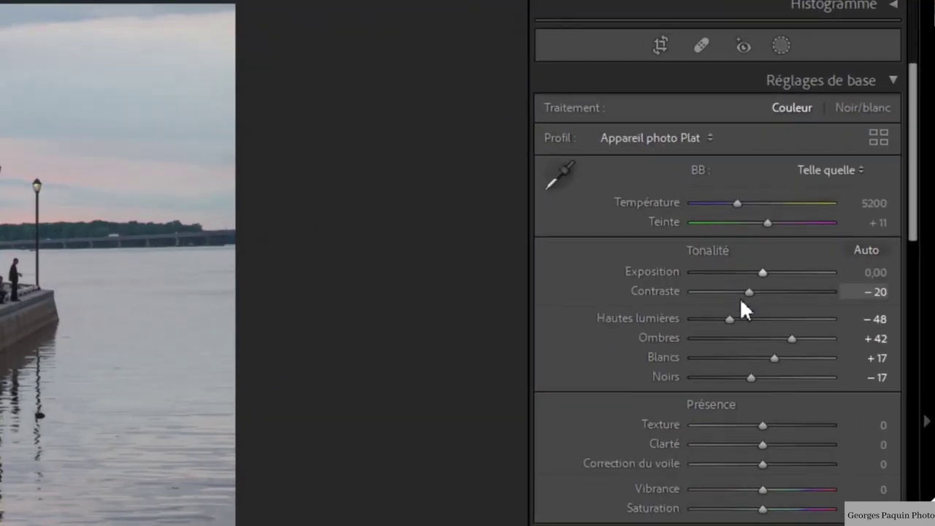
scroll(754, 406, down, 5)
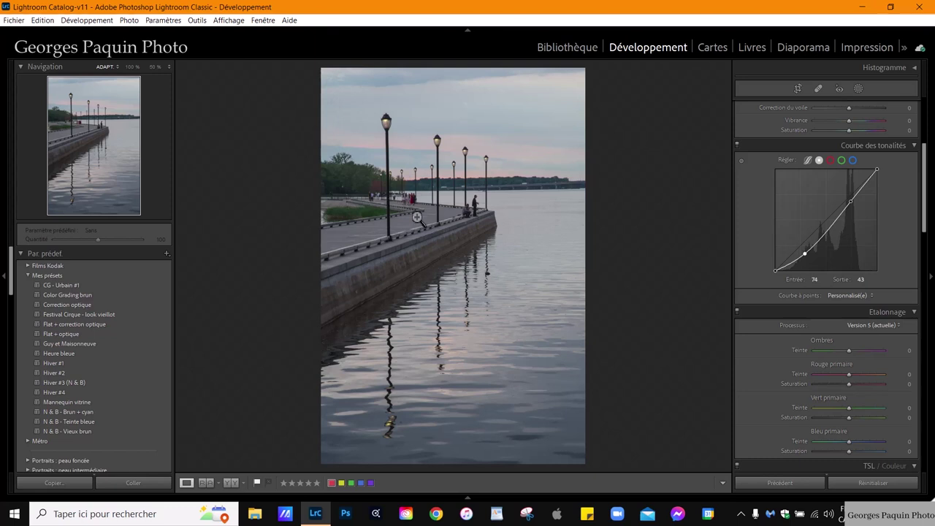
click(568, 48)
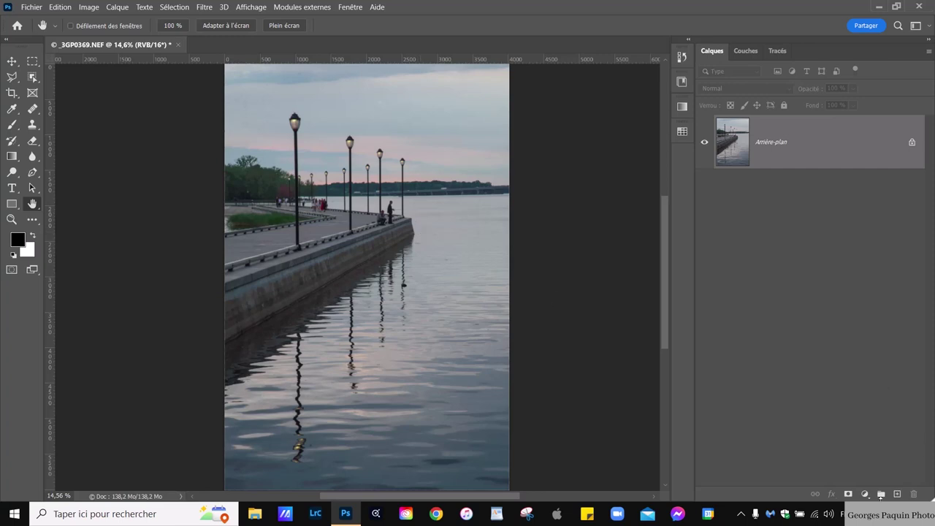
Step: Create a red Solid Color fill layer, Fond 1, over the pier photo
click(866, 495)
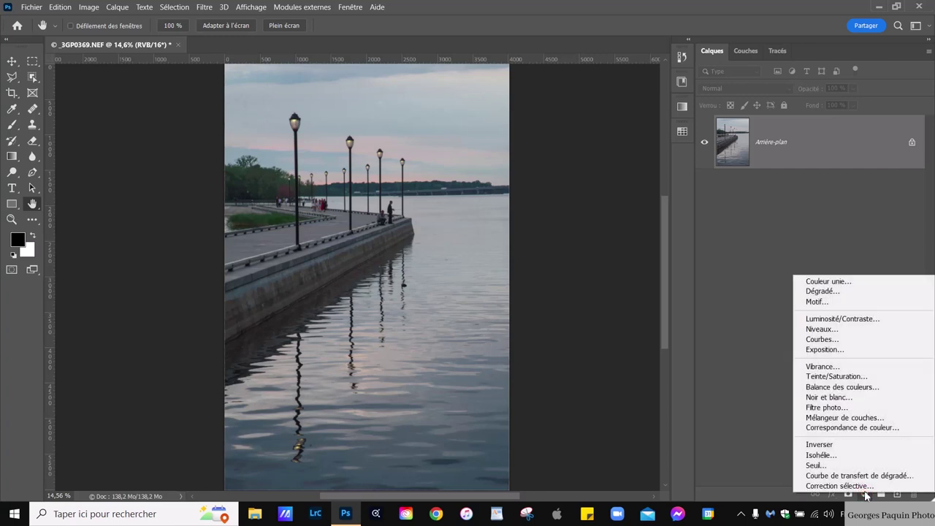
key(Up)
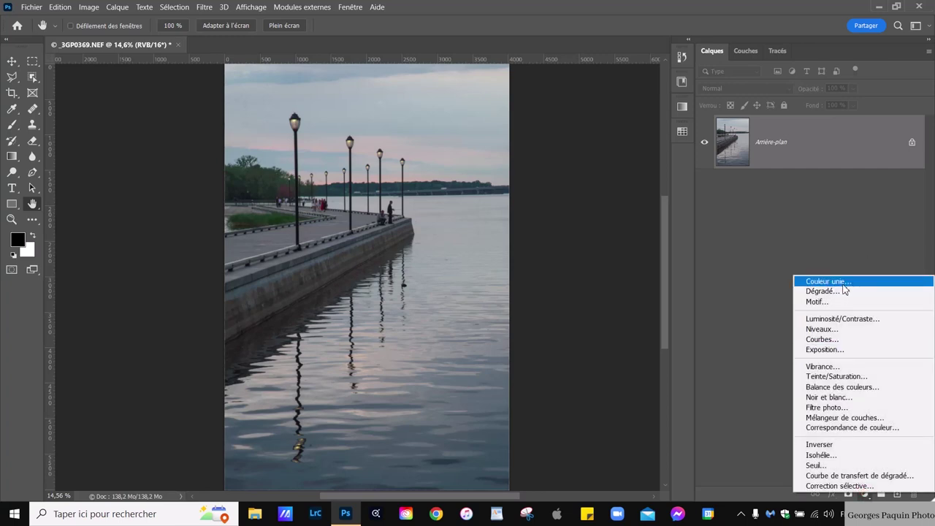
click(844, 283)
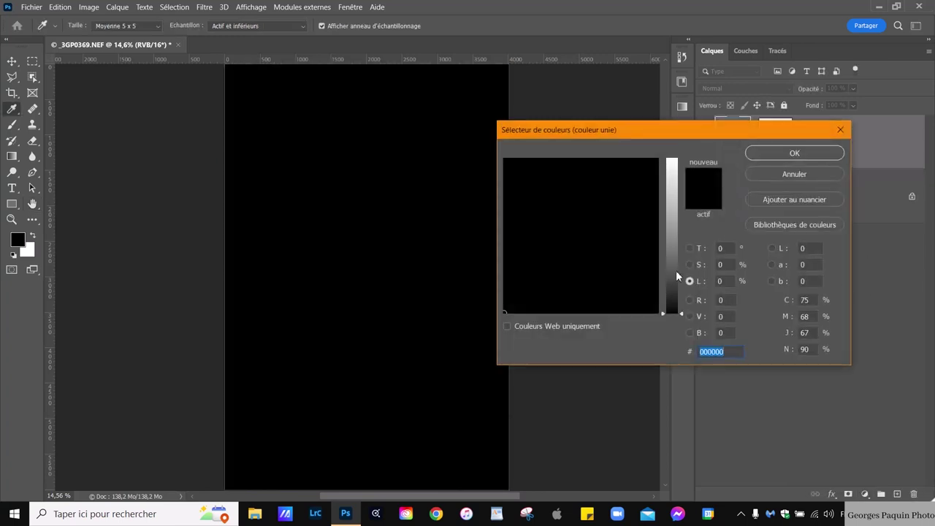
click(690, 249)
click(605, 230)
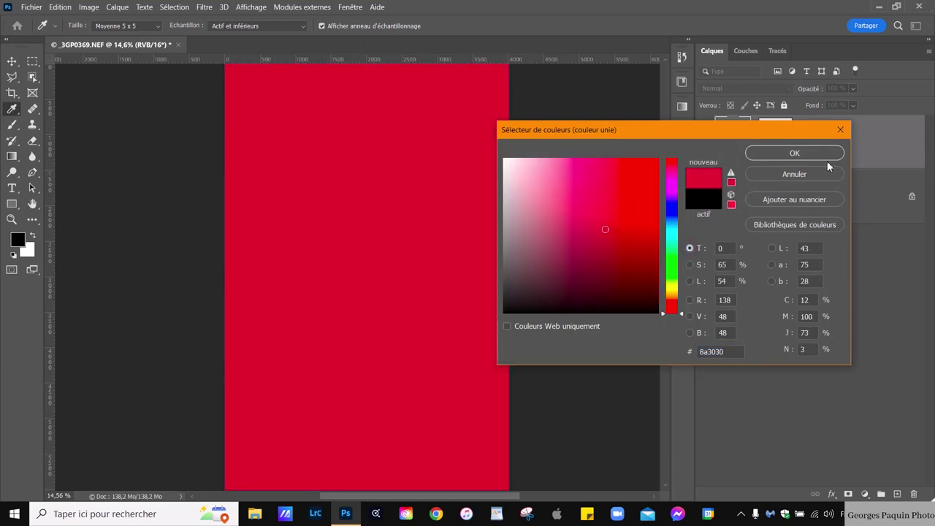
click(775, 155)
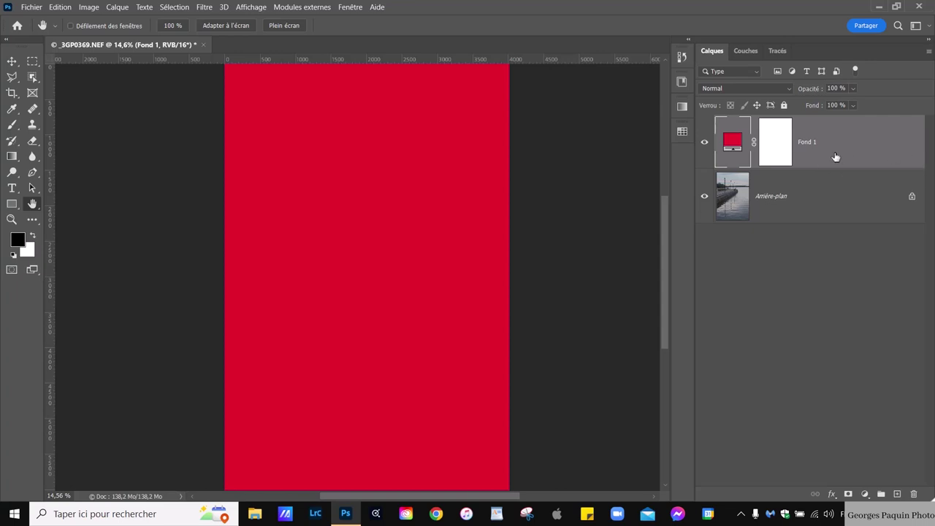
Step: Open Fond 1's Blending Options, leaving Blend If on Gray
double_click(912, 148)
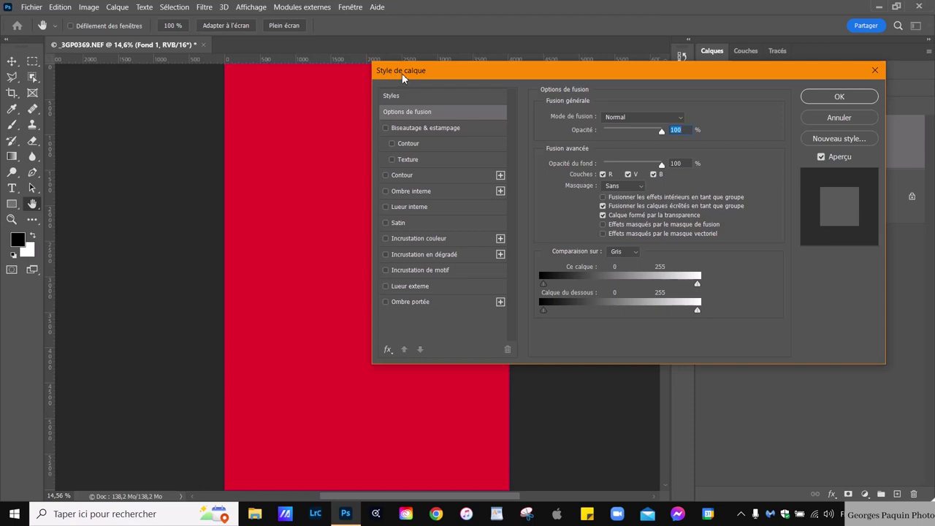
drag(316, 274, 199, 270)
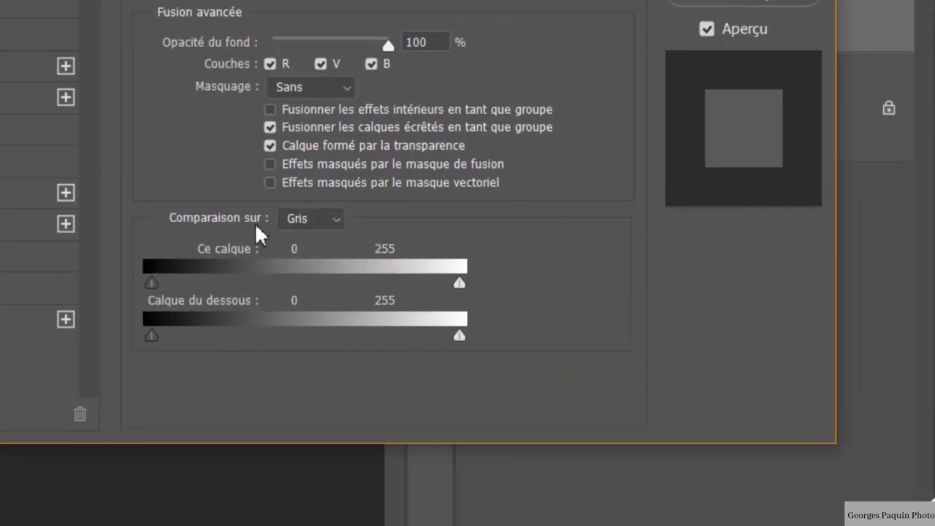
click(330, 220)
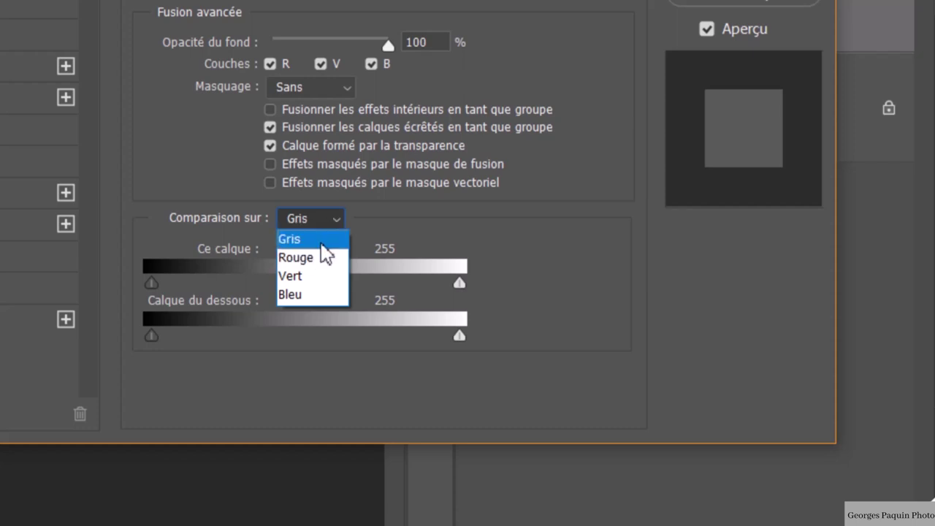
click(329, 222)
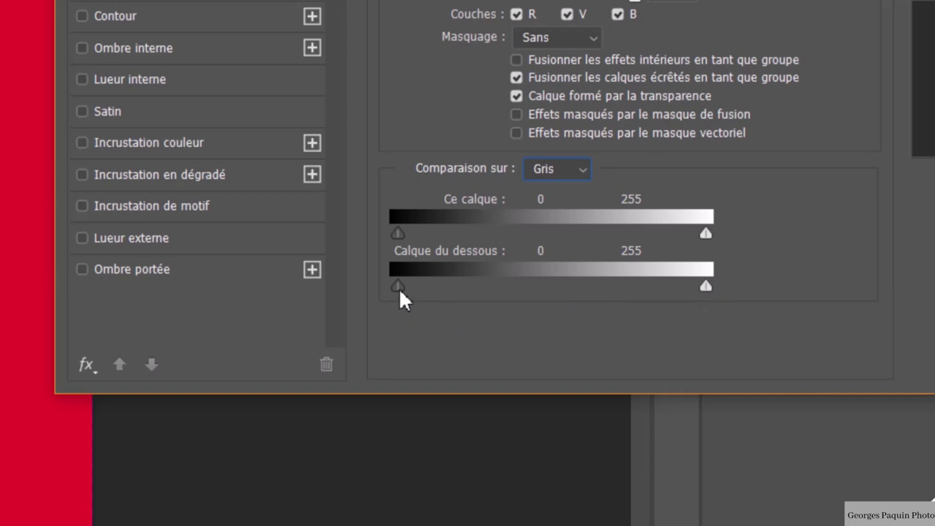
Step: Raise the 'Calque du dessous' black slider to 101 so dark tones show through the red
drag(466, 261, 468, 261)
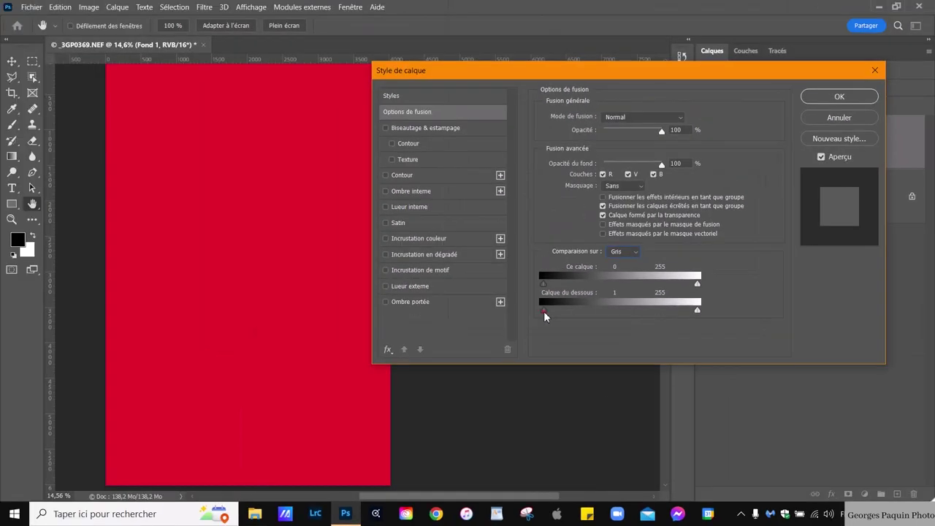
drag(545, 311, 577, 311)
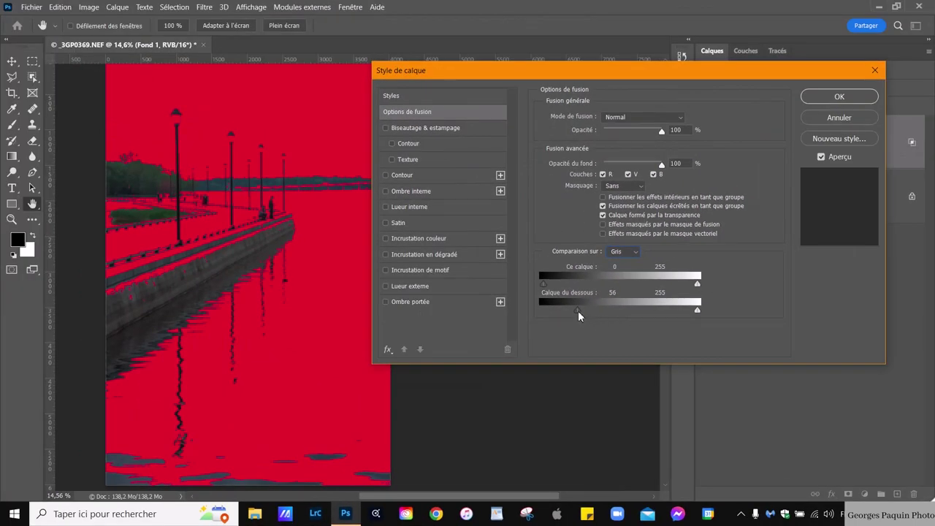
drag(578, 311, 604, 309)
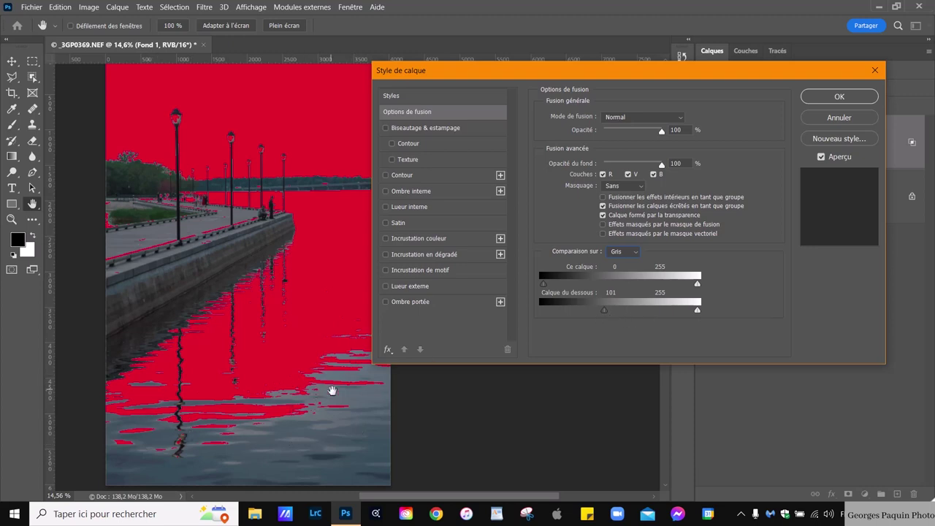
key(alt)
alt+click(330, 391)
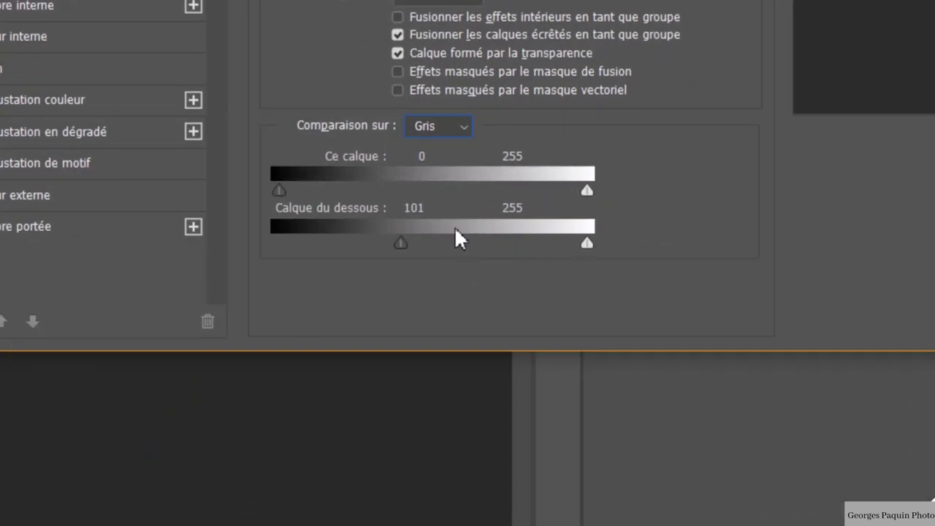
Step: Split the 'Calque du dessous' black slider and feather it between 63 and 159
alt+click(401, 244)
drag(398, 247, 358, 291)
drag(405, 249, 423, 247)
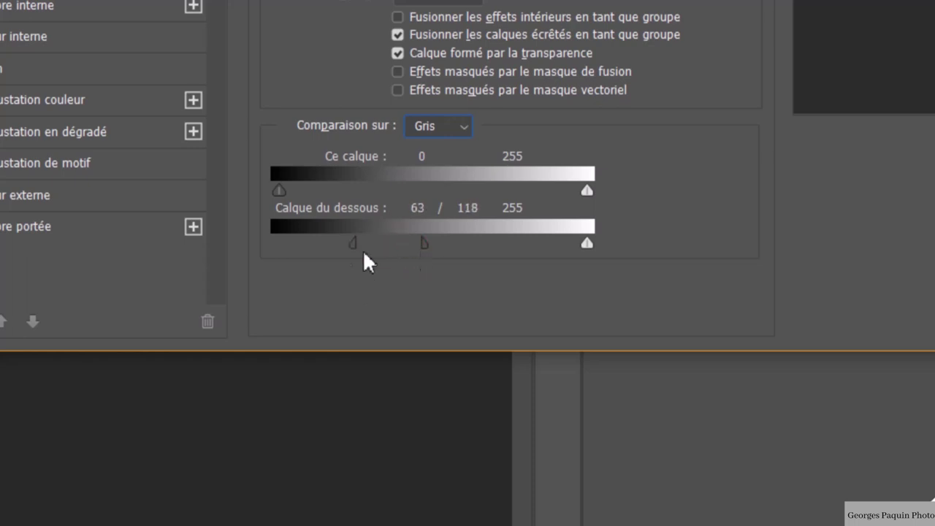
mouse_move(354, 245)
mouse_down()
mouse_move(328, 276)
mouse_move(357, 267)
mouse_up()
drag(422, 246, 434, 241)
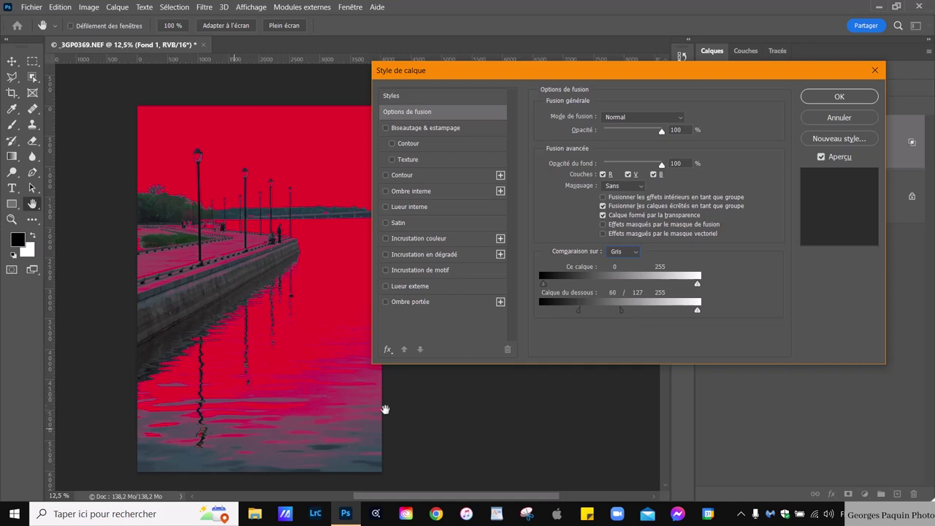
mouse_move(621, 311)
mouse_down()
mouse_move(629, 319)
mouse_move(572, 314)
mouse_move(640, 310)
mouse_up()
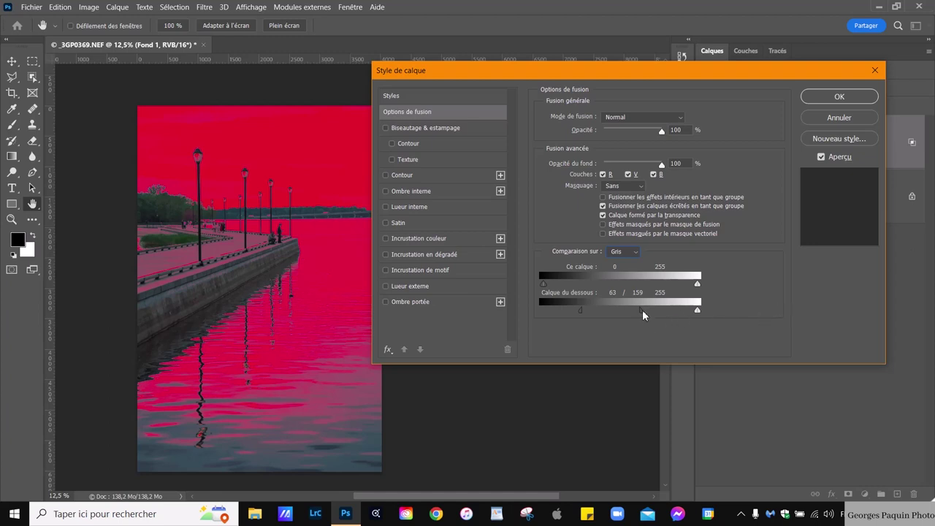
Step: Reset 'Calque du dessous' to 0–255 and pull its white slider down toward 134
drag(642, 310, 543, 310)
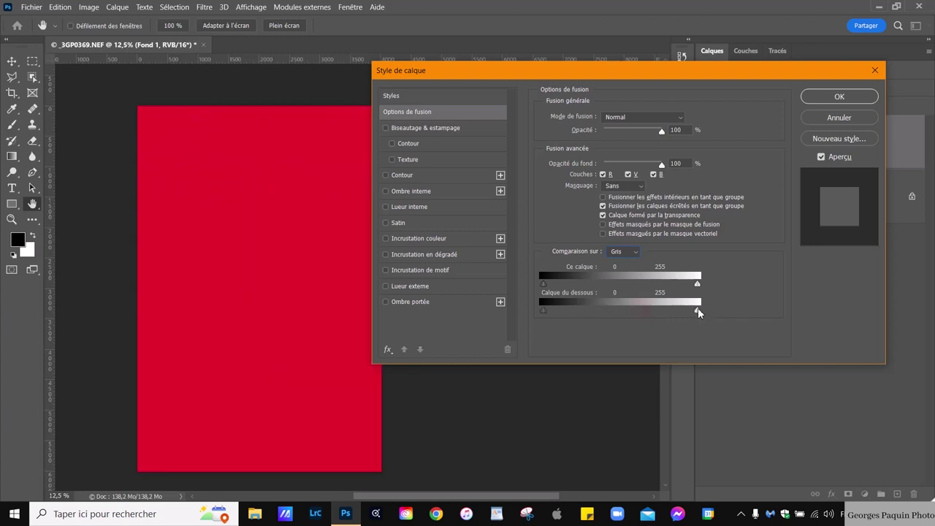
drag(697, 310, 623, 311)
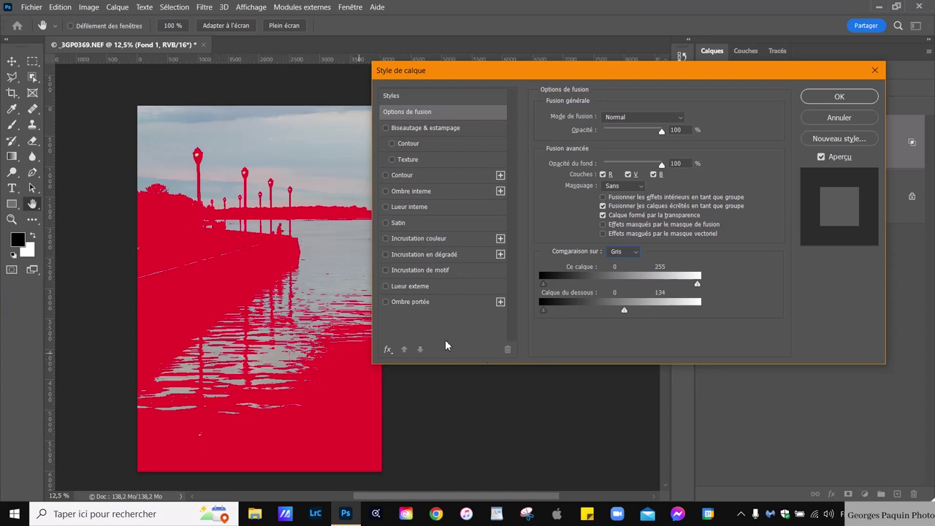
key(alt)
Step: Split the bright-tone cutoff at 134–140, then remove the bright-tone limit entirely
alt+click(625, 311)
mouse_move(625, 310)
mouse_down()
mouse_move(639, 318)
mouse_move(607, 312)
mouse_move(643, 312)
mouse_up()
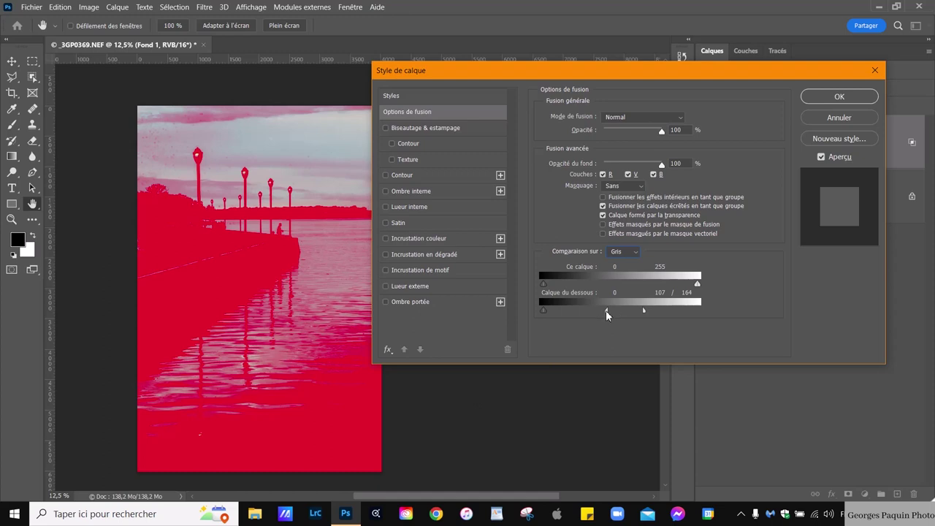
drag(614, 313, 770, 321)
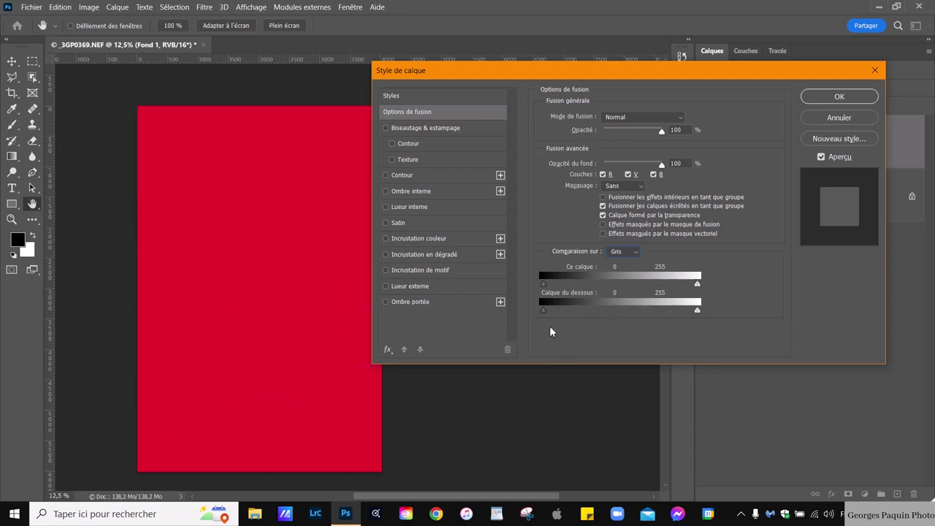
Step: Feather 'Calque du dessous' to 57/88 and 125/159, then apply the Layer Style
drag(542, 309, 590, 314)
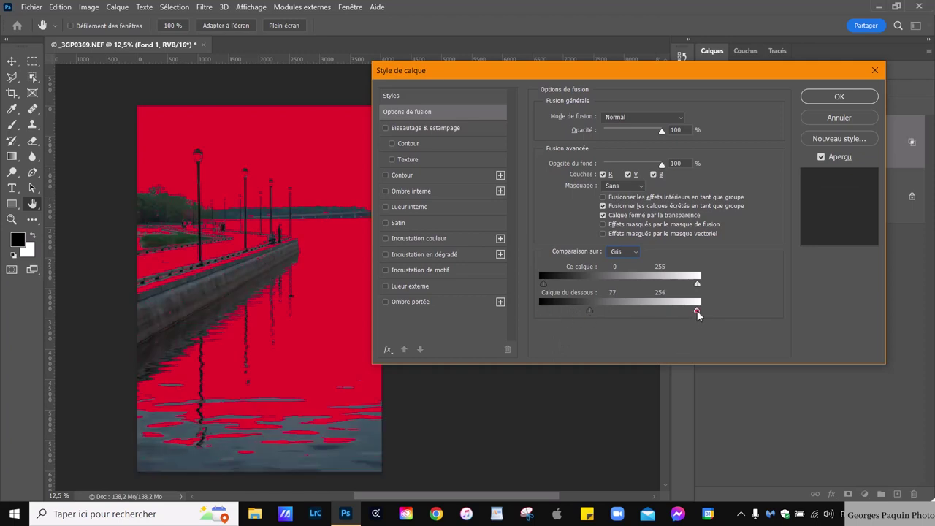
mouse_move(697, 311)
mouse_down()
mouse_move(648, 320)
mouse_move(629, 337)
mouse_up()
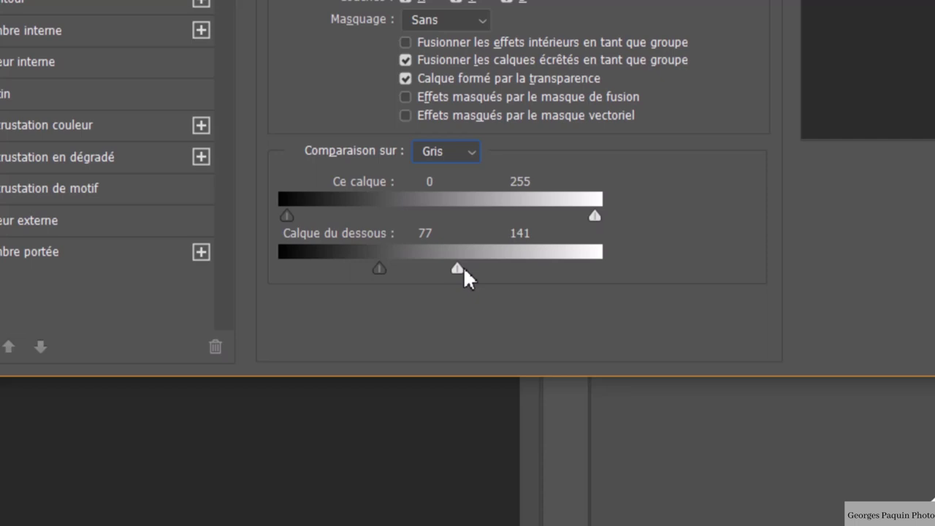
alt+click(465, 268)
mouse_move(467, 270)
mouse_down()
mouse_move(488, 272)
mouse_move(355, 272)
mouse_move(480, 274)
mouse_up()
alt+click(380, 269)
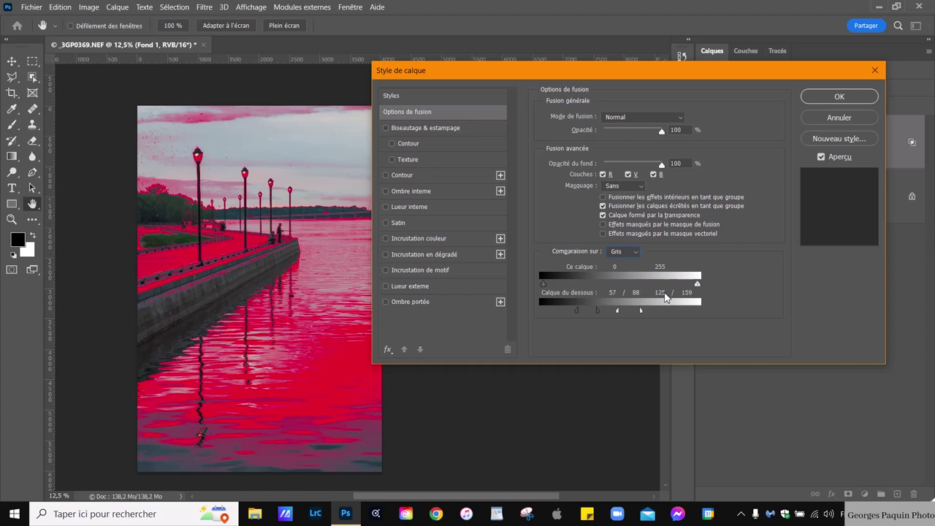
click(840, 96)
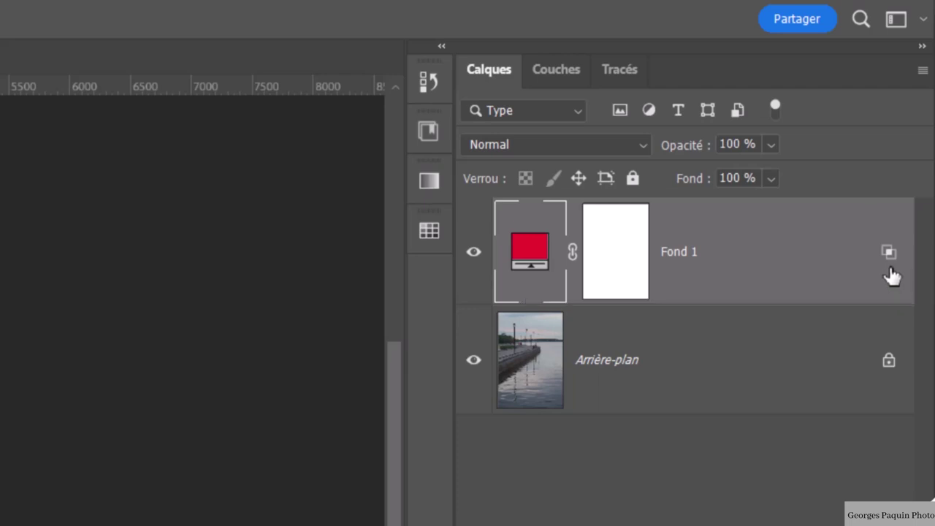
Step: Reopen Fond 1's blending options and return the 'Calque du dessous' black slider to 0
double_click(890, 268)
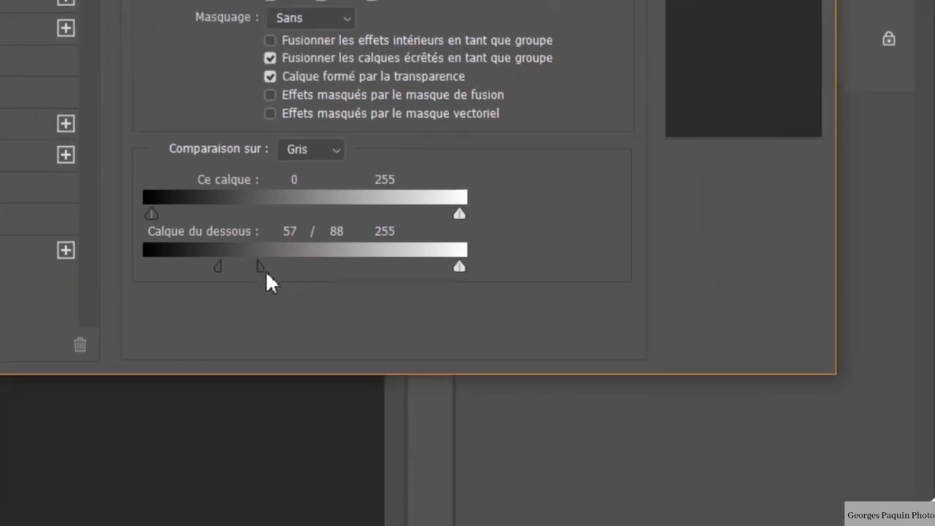
drag(265, 270, 130, 285)
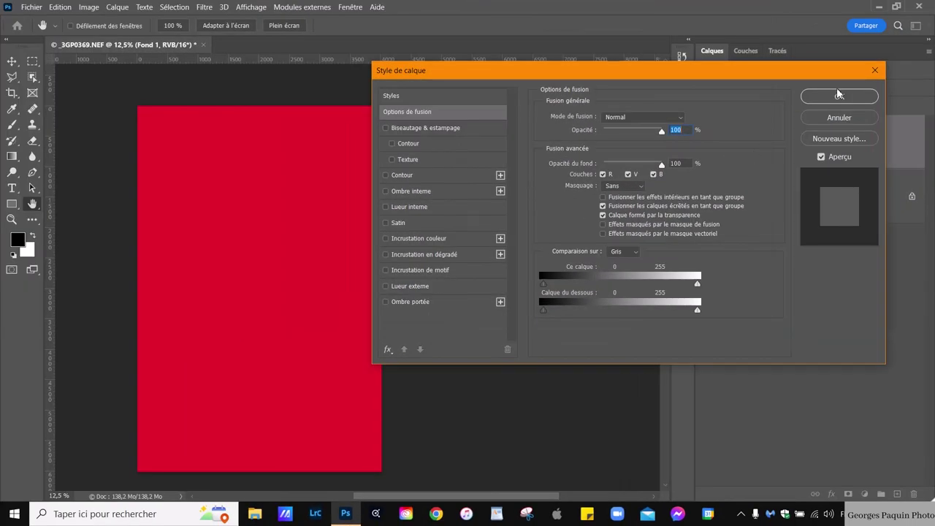
click(839, 95)
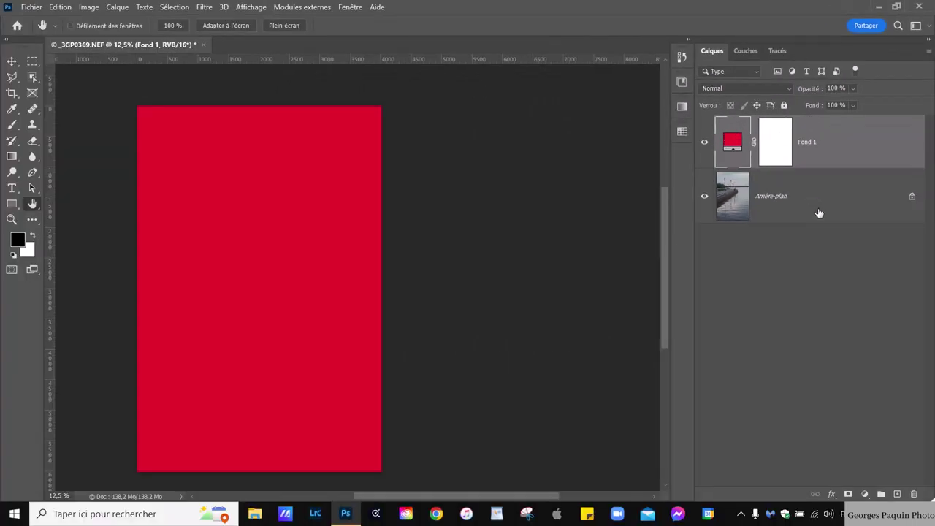
Step: Try the red layer at 24 % opacity, restore opacity and fill to 100 %, and show blend modes
click(854, 88)
drag(867, 103, 866, 103)
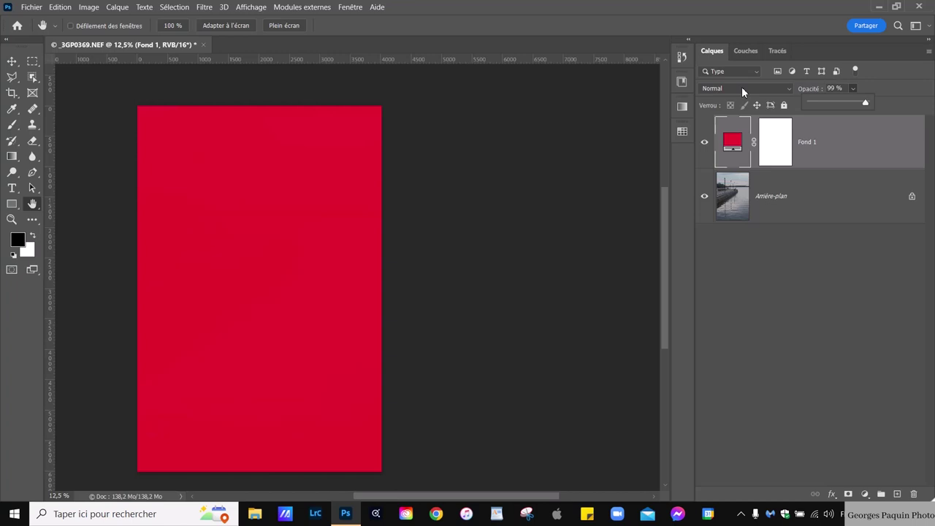
click(868, 103)
mouse_move(865, 103)
mouse_down()
mouse_move(823, 103)
mouse_move(849, 106)
mouse_move(881, 142)
mouse_move(843, 121)
mouse_move(817, 126)
mouse_up()
click(853, 106)
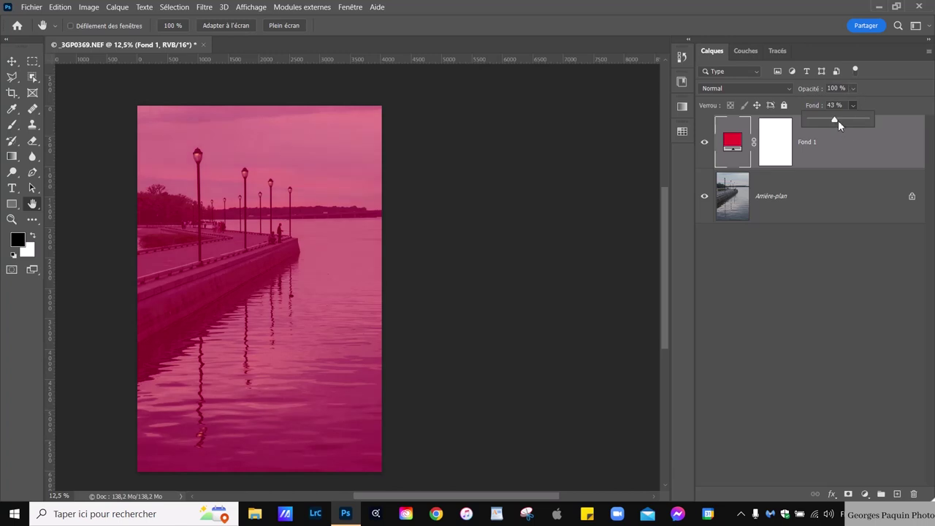
drag(835, 123, 887, 125)
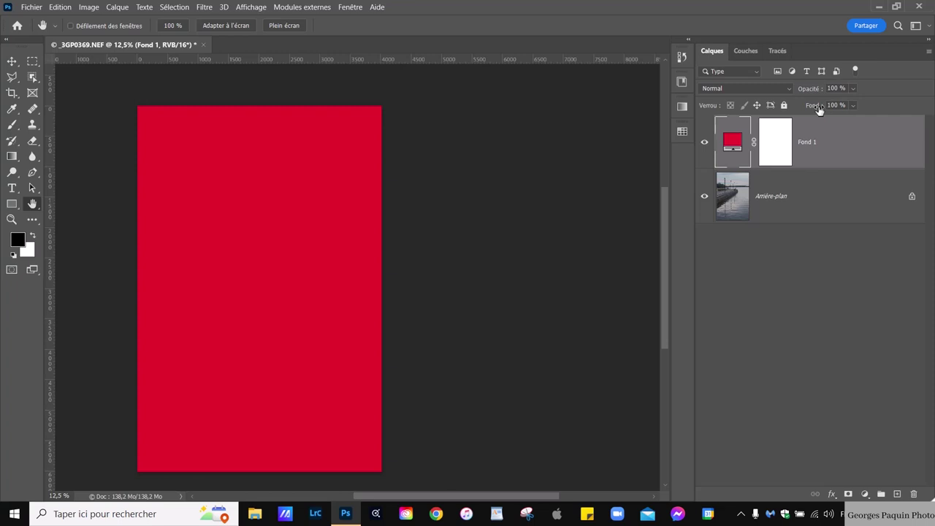
click(726, 89)
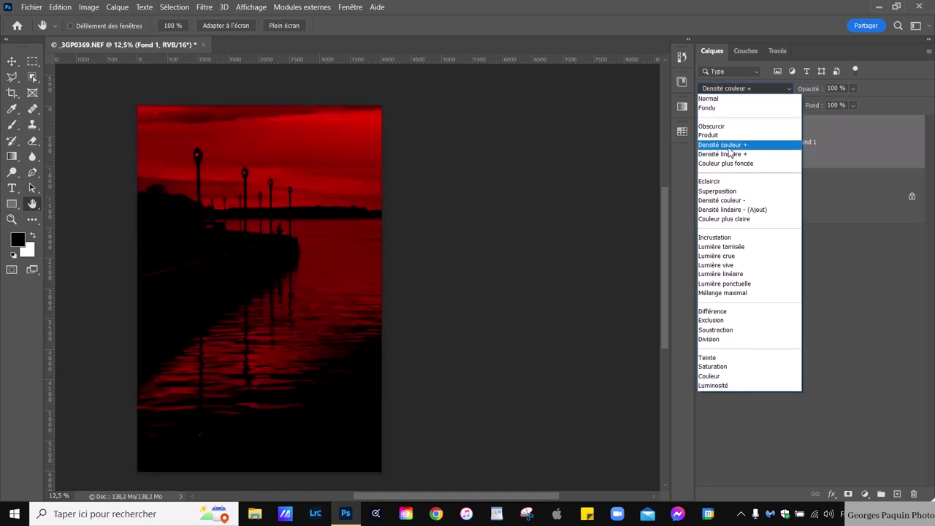
Step: Apply Densité couleur + blending to the red fill layer and try a lower opacity
click(723, 144)
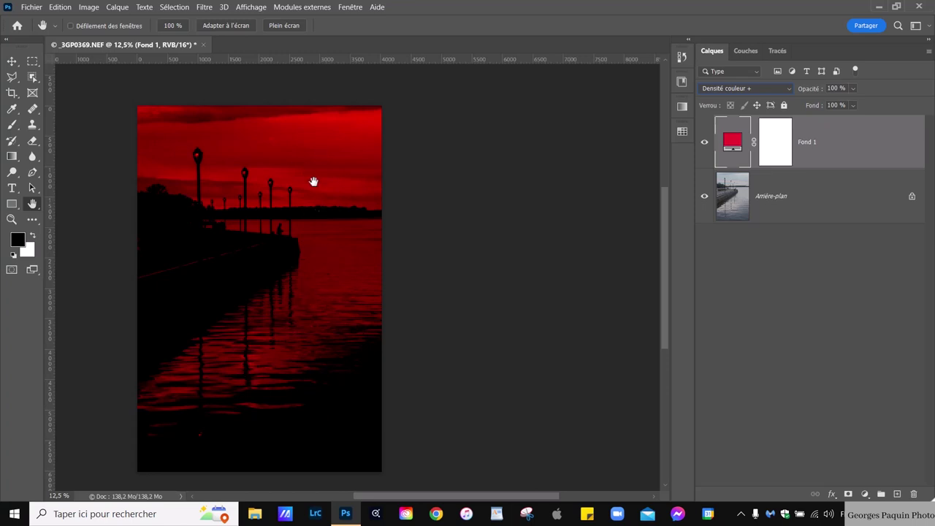
click(882, 147)
click(853, 89)
click(867, 104)
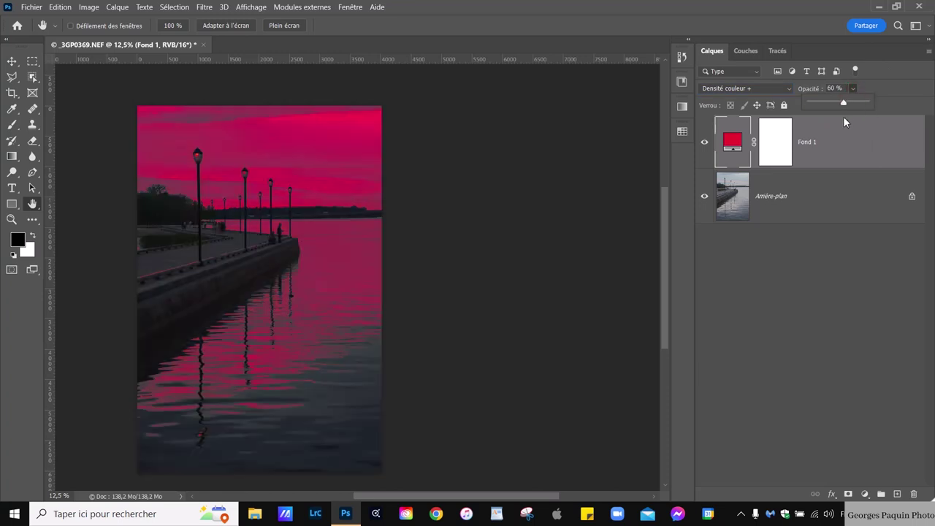
mouse_move(860, 115)
mouse_down()
mouse_move(831, 133)
mouse_move(871, 132)
mouse_up()
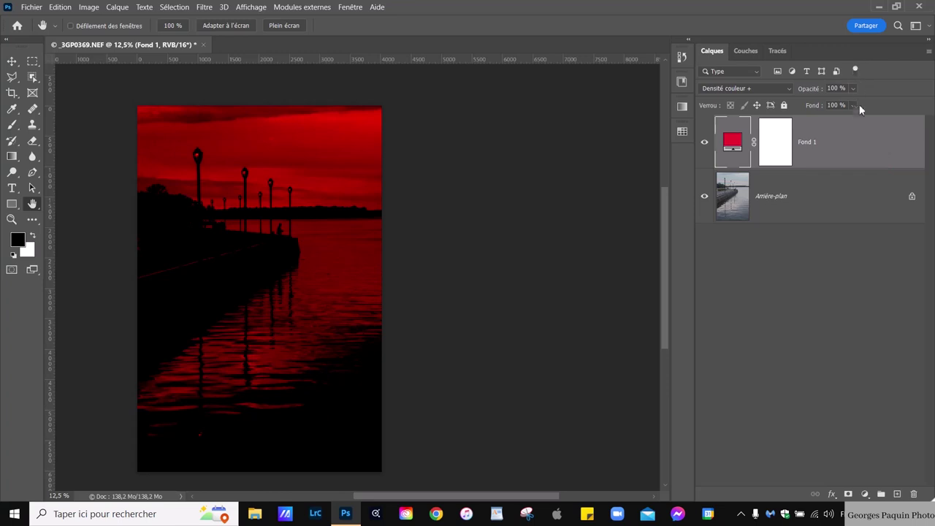
Step: Experiment with the red layer's fill, trying 80, 43 and 22 %, settling at 12 %
click(853, 105)
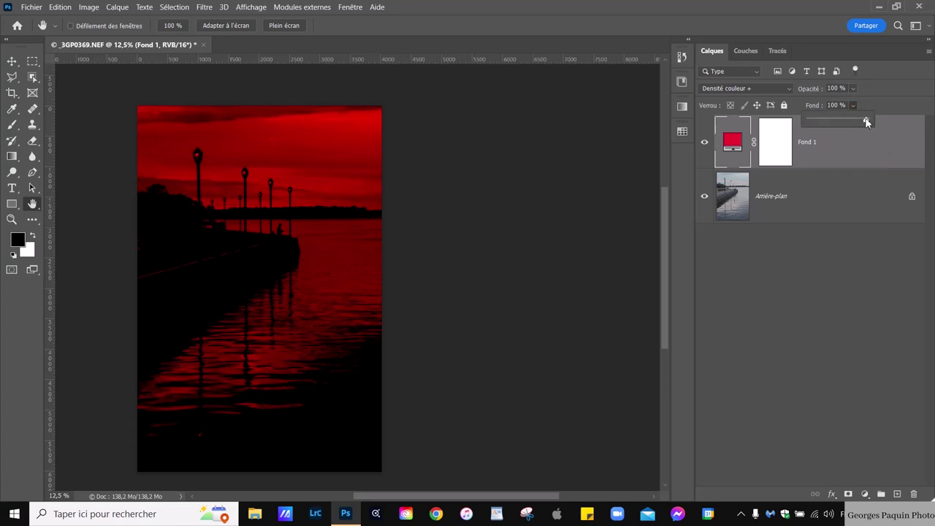
drag(866, 120, 840, 133)
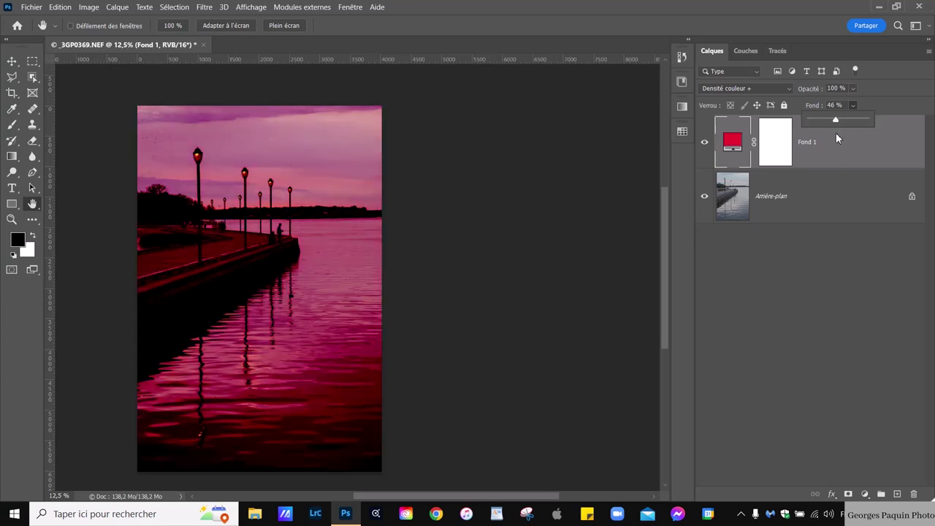
drag(837, 139, 836, 140)
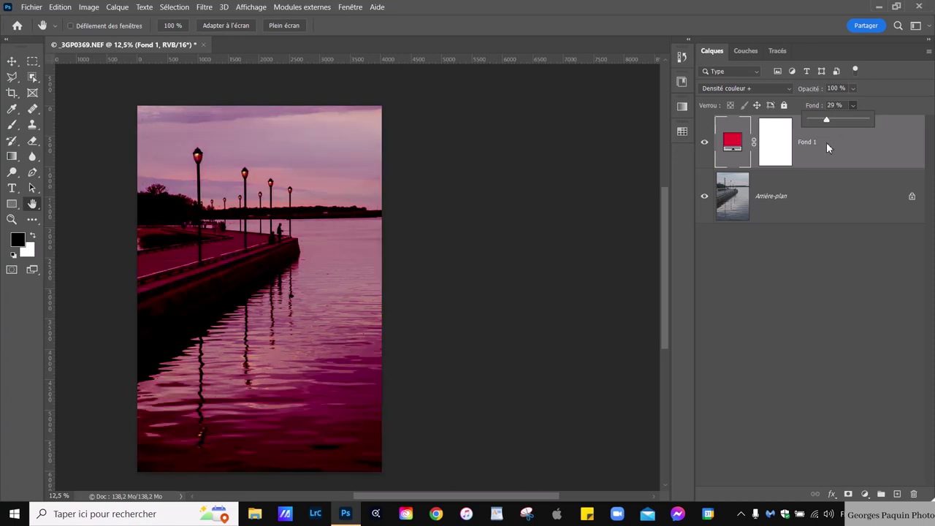
drag(824, 144, 817, 152)
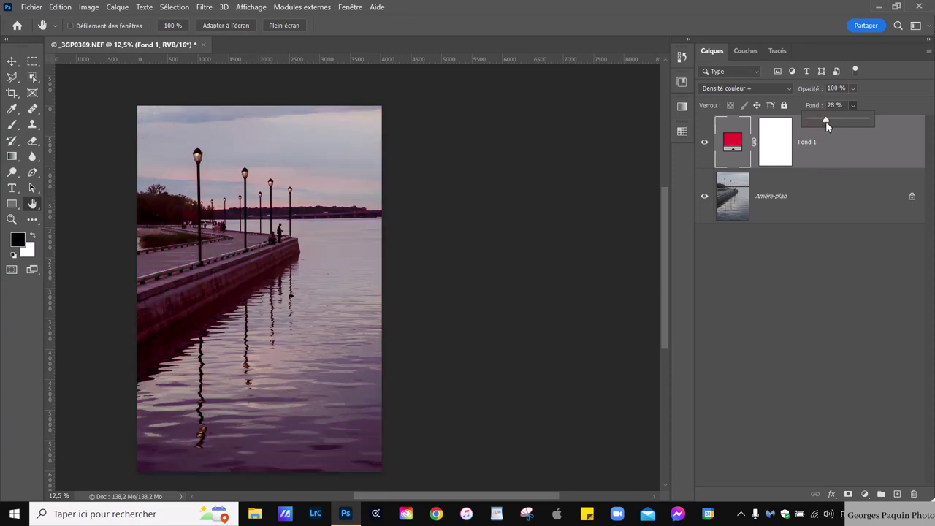
drag(828, 128, 824, 128)
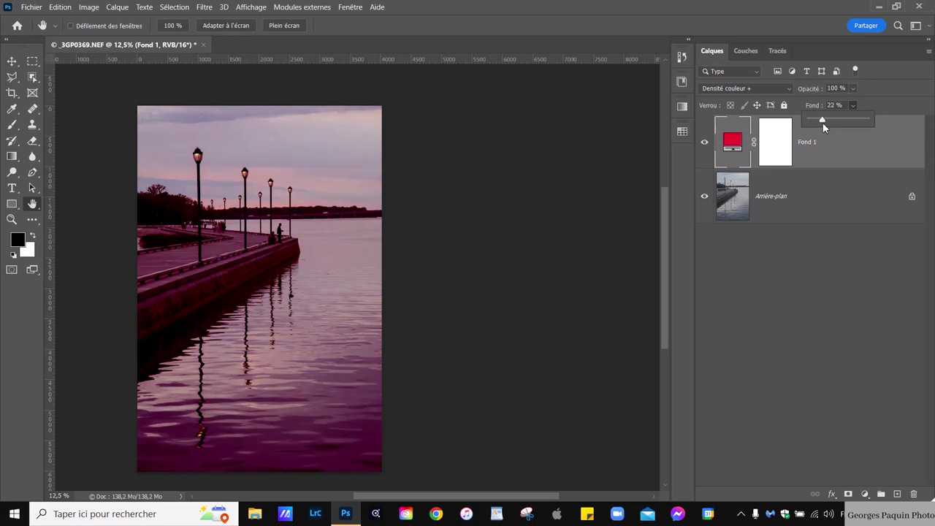
click(872, 149)
click(854, 106)
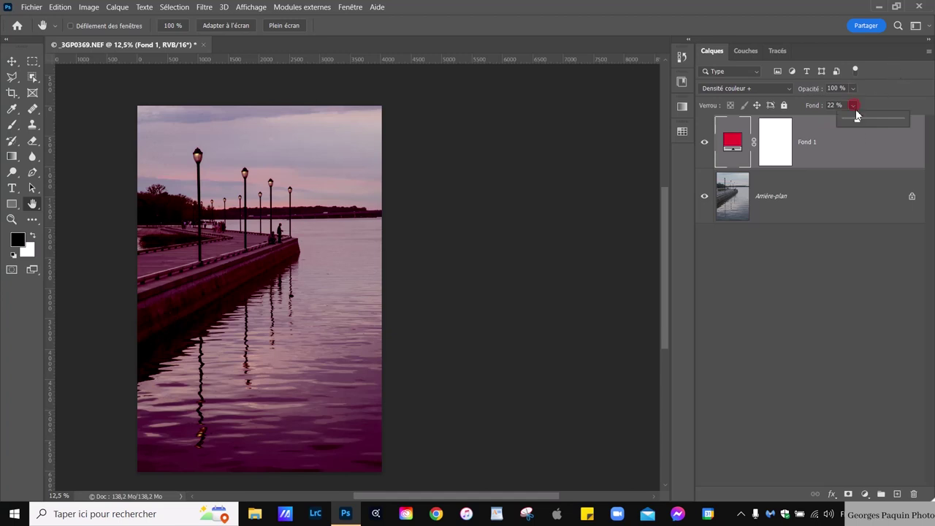
drag(857, 121, 853, 122)
click(855, 160)
Step: Set the red layer's opacity to about 76 % and raise its fill until the photo turns vivid red
click(854, 88)
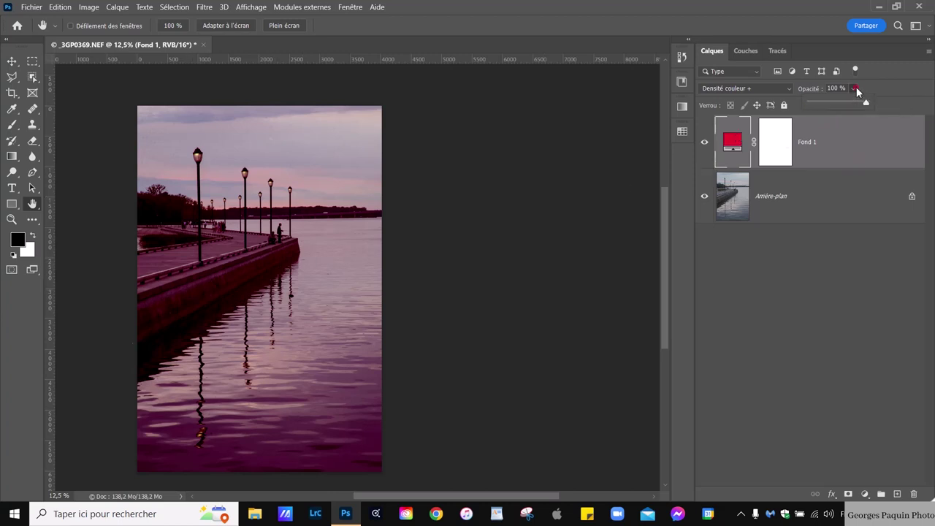
drag(868, 103, 852, 110)
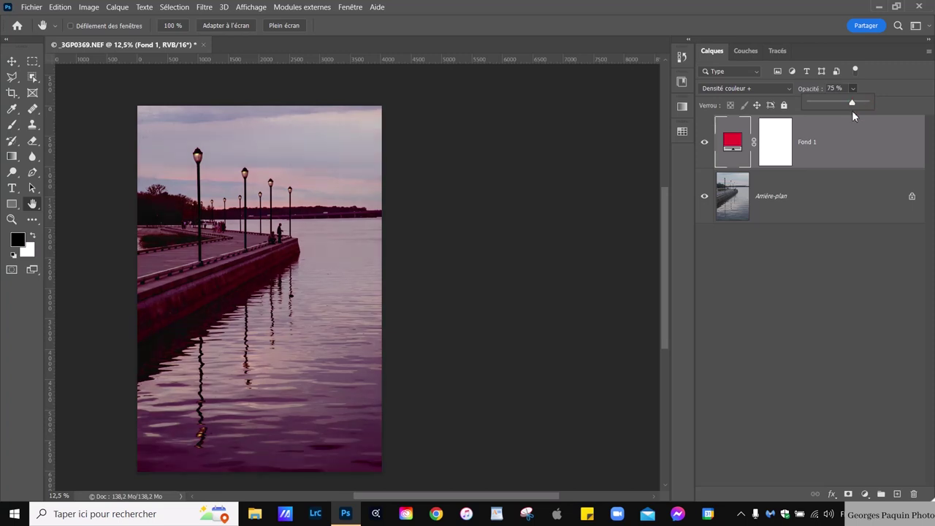
click(869, 155)
click(853, 105)
mouse_move(874, 123)
mouse_down()
mouse_move(892, 121)
mouse_move(877, 104)
mouse_up()
click(852, 88)
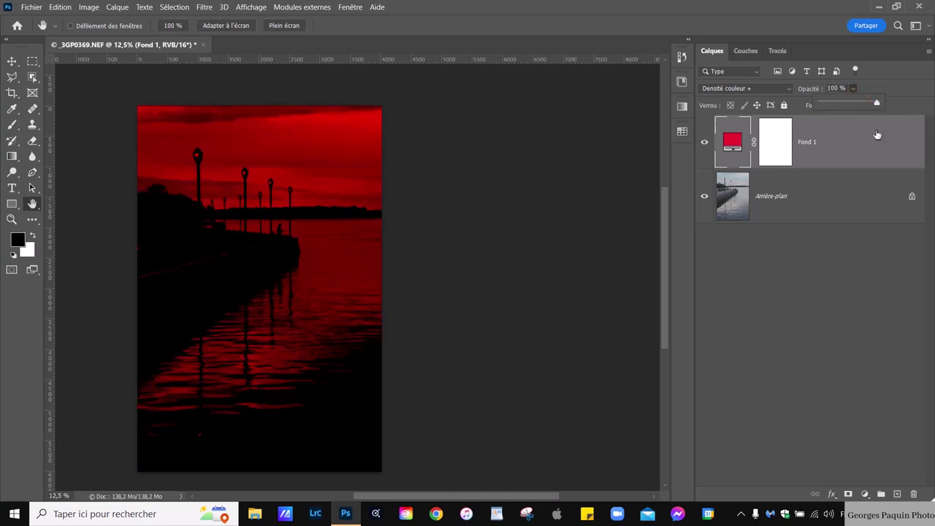
Step: Switch Fond 1 to Densité couleur - and drop its fill to 29 % for a pink-mauve tint
click(759, 89)
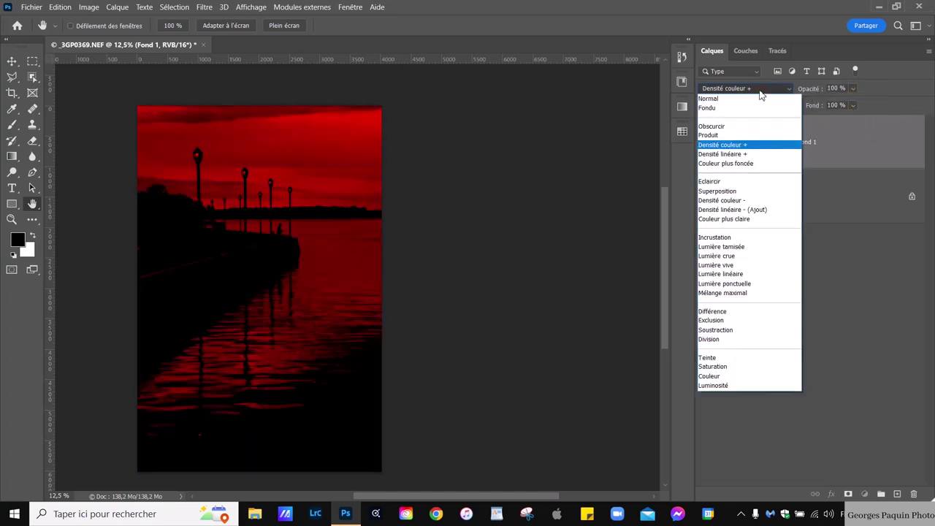
click(739, 201)
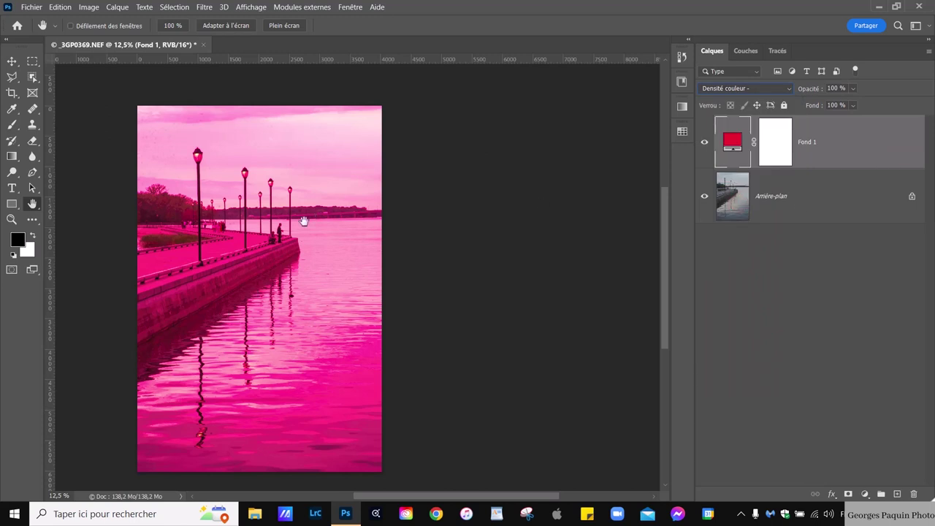
click(893, 158)
click(853, 105)
drag(866, 120, 854, 130)
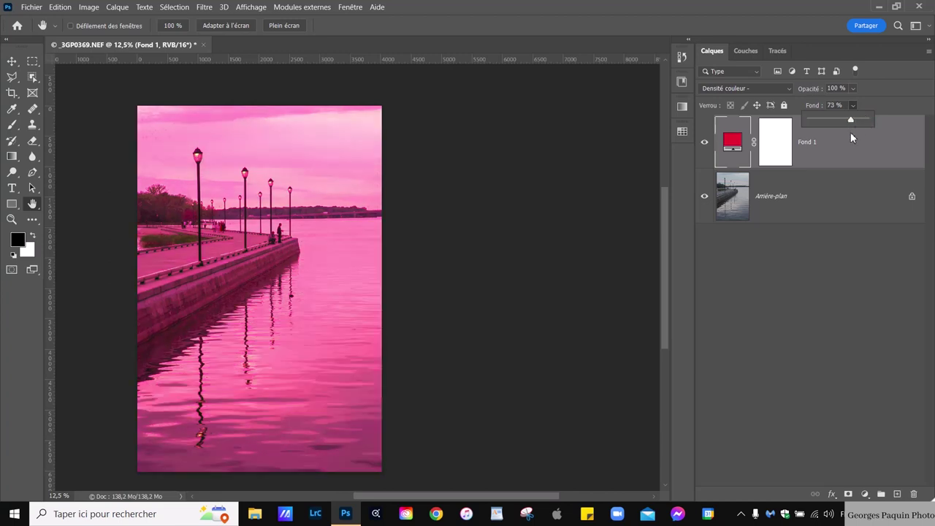
drag(838, 138, 820, 152)
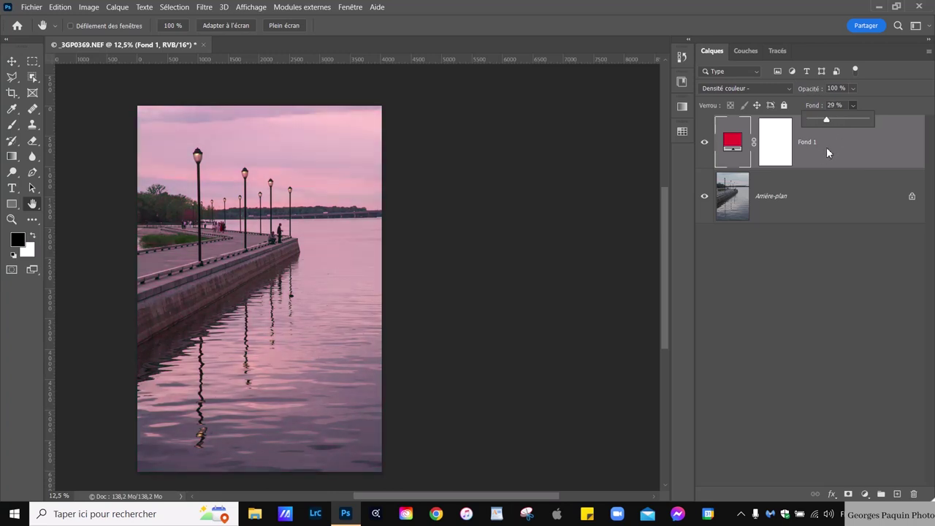
click(841, 155)
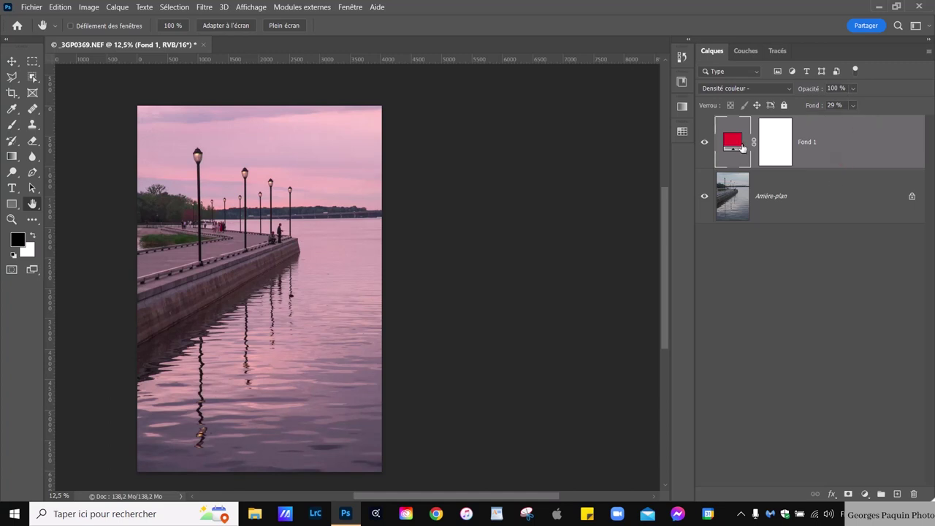
Step: Change the fill colour to a darker red with lightness 47 and saturation 93
double_click(744, 146)
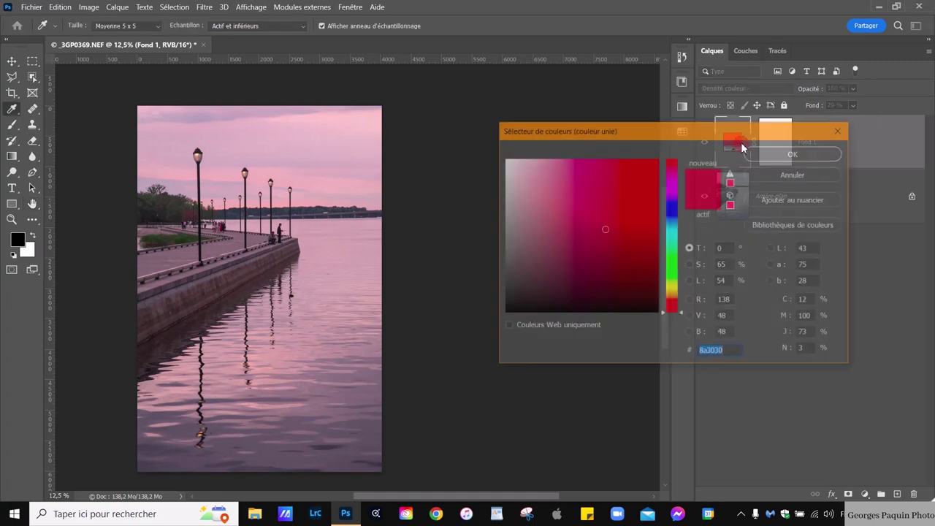
click(689, 280)
drag(682, 232, 683, 241)
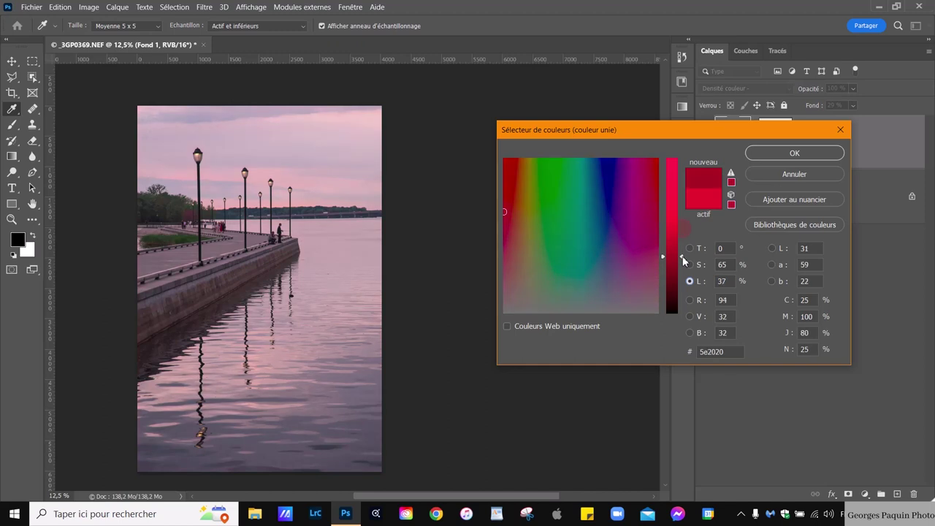
click(690, 264)
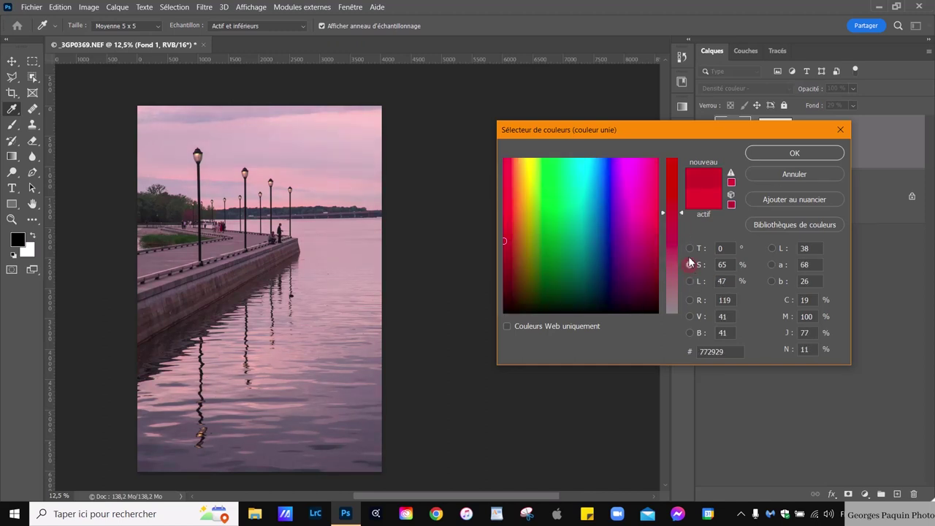
drag(682, 220, 681, 167)
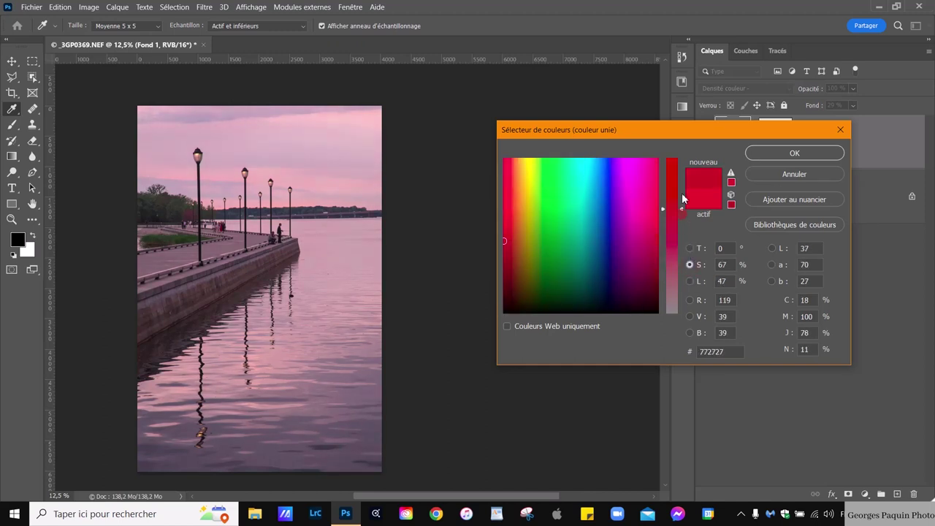
click(789, 154)
Step: Try the red layer at 17 % fill and lower opacity, then delete the Fond 1 layer
click(852, 105)
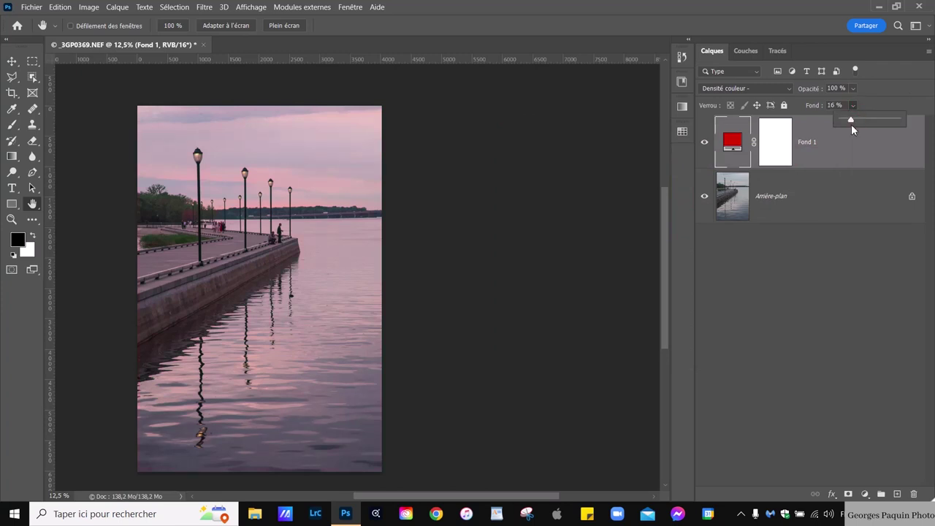
mouse_move(851, 122)
mouse_down()
mouse_move(931, 131)
mouse_move(897, 125)
mouse_move(852, 140)
mouse_up()
click(837, 159)
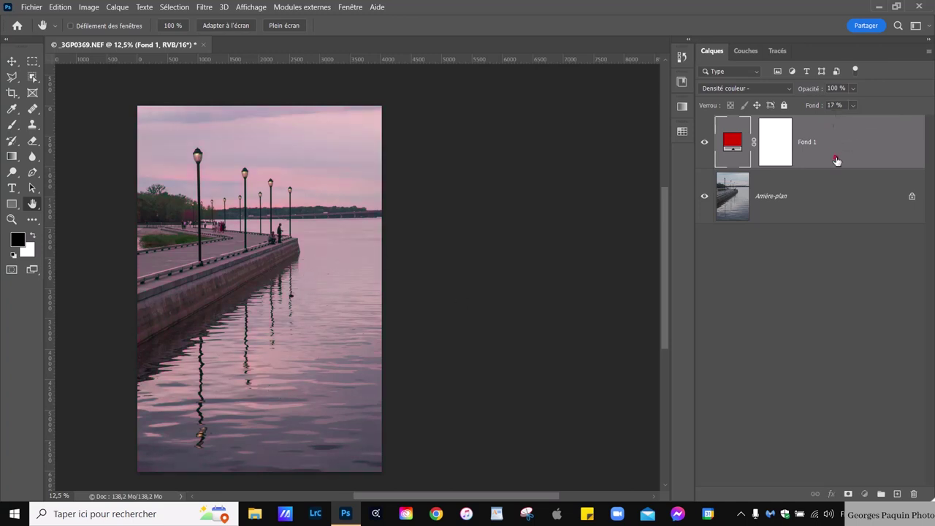
click(853, 89)
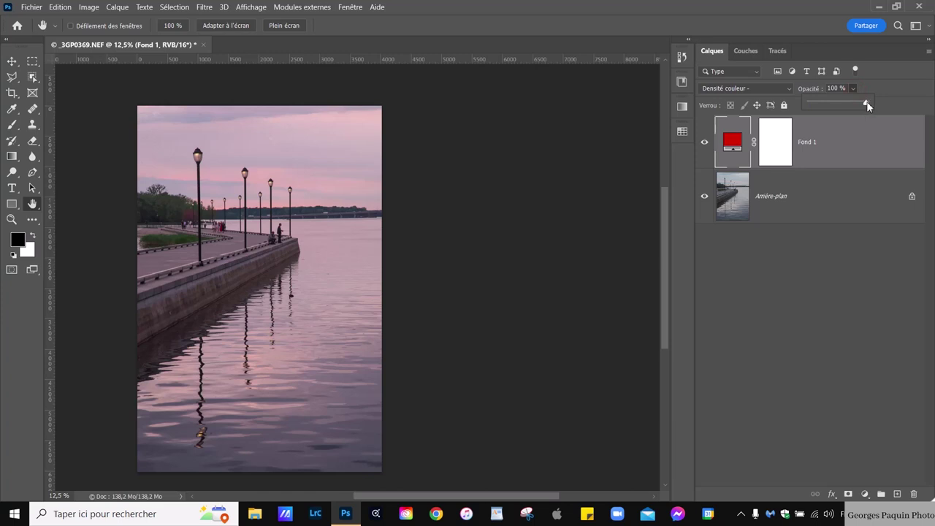
drag(866, 104, 846, 109)
click(862, 158)
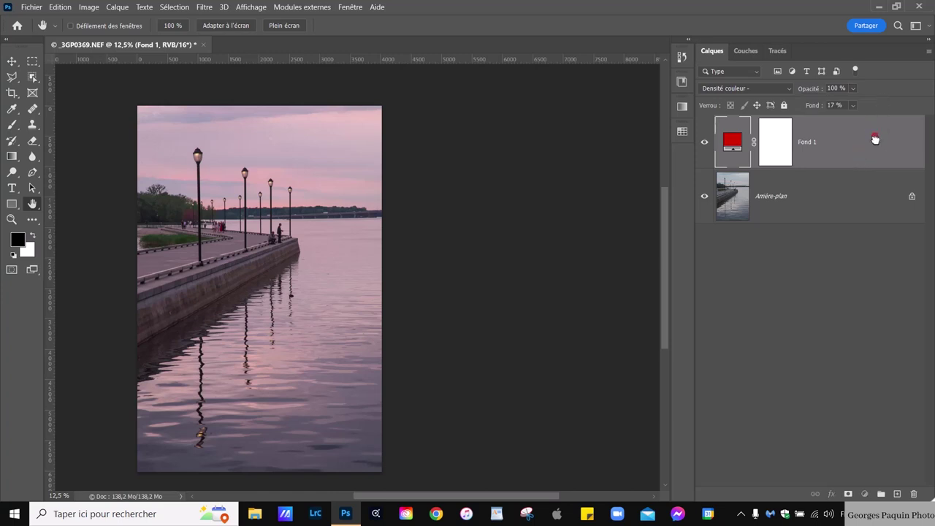
drag(876, 136, 913, 494)
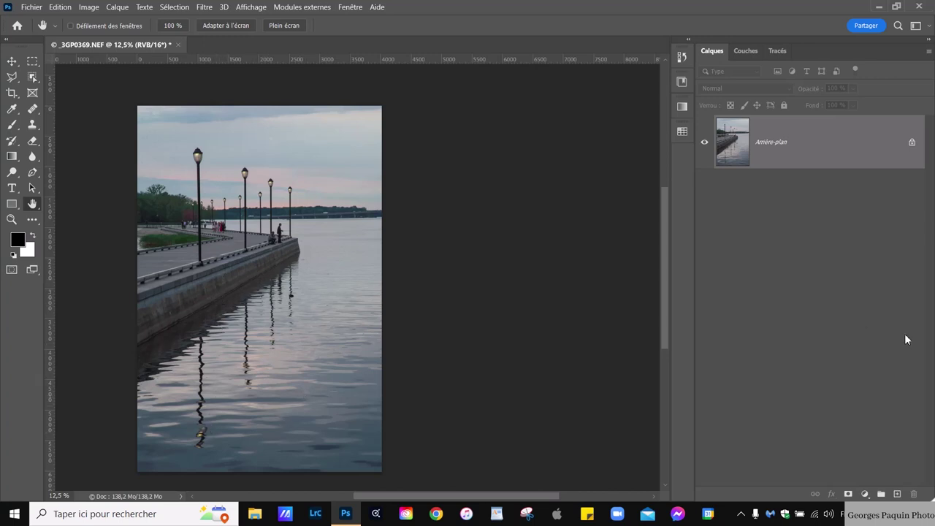
Step: Add a solid-colour fill layer in purple 573388
click(865, 494)
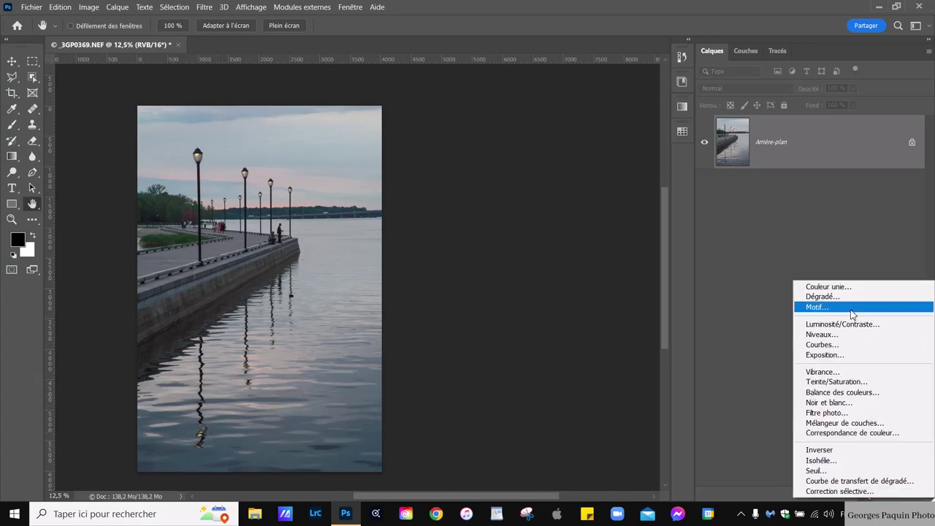
click(850, 288)
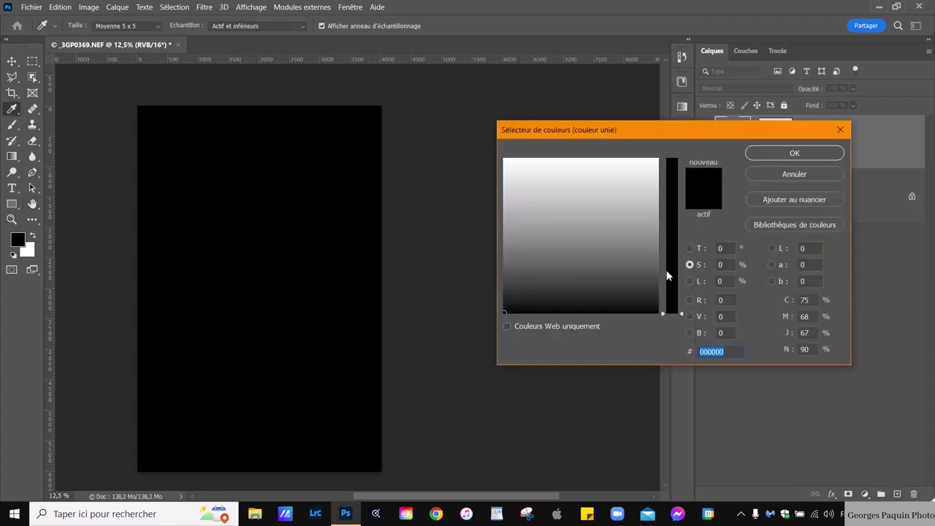
click(689, 248)
drag(684, 313, 689, 202)
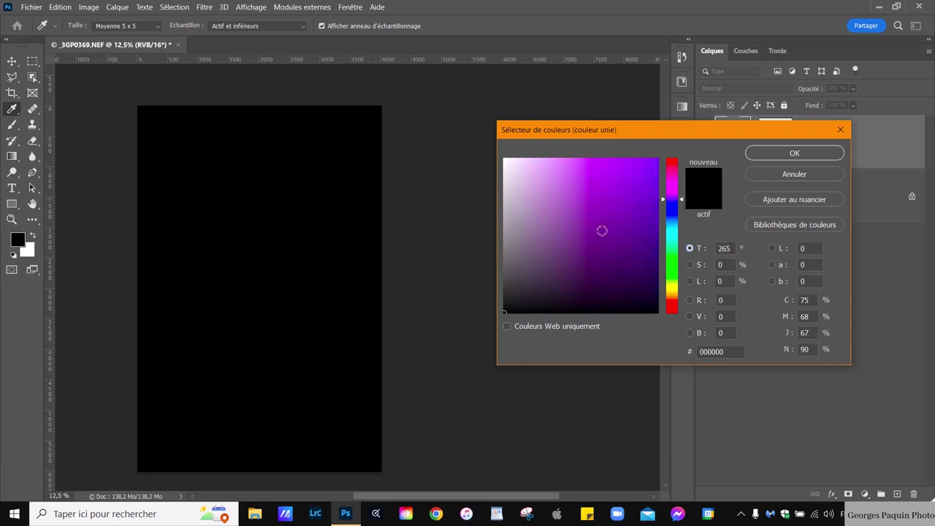
click(600, 231)
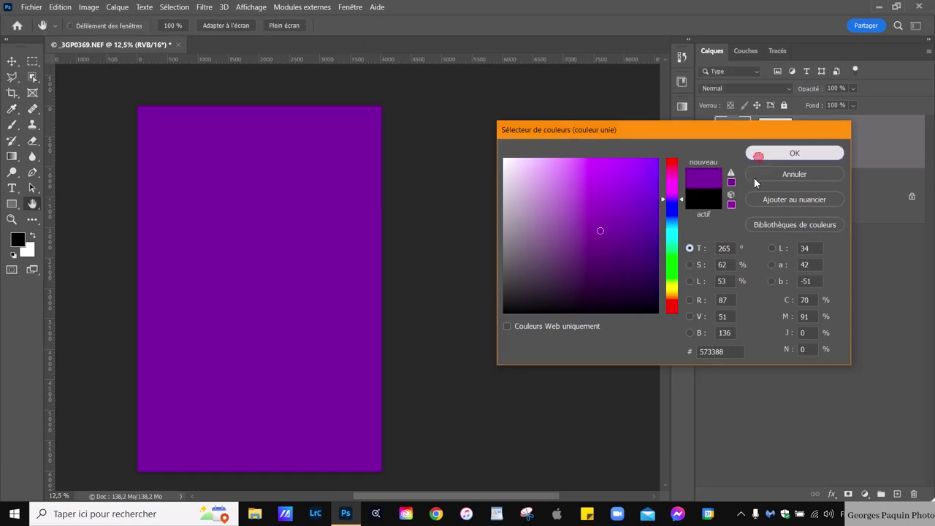
click(758, 157)
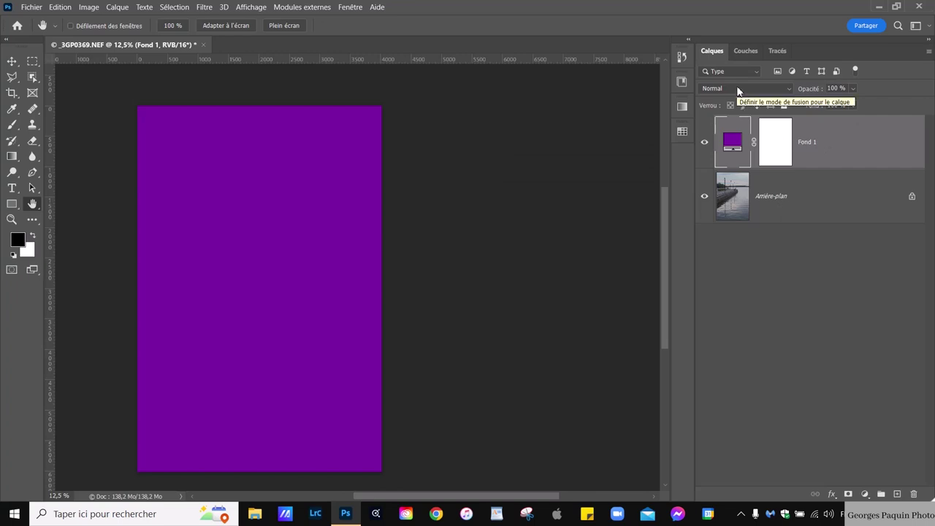
Step: Blend the purple layer in Densité couleur +, lower its fill, and toggle its visibility to compare
click(739, 91)
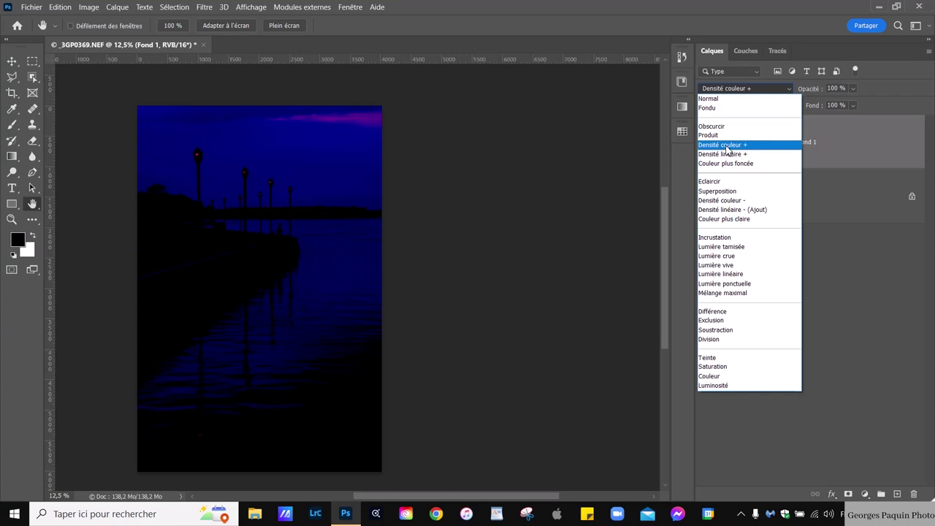
click(726, 147)
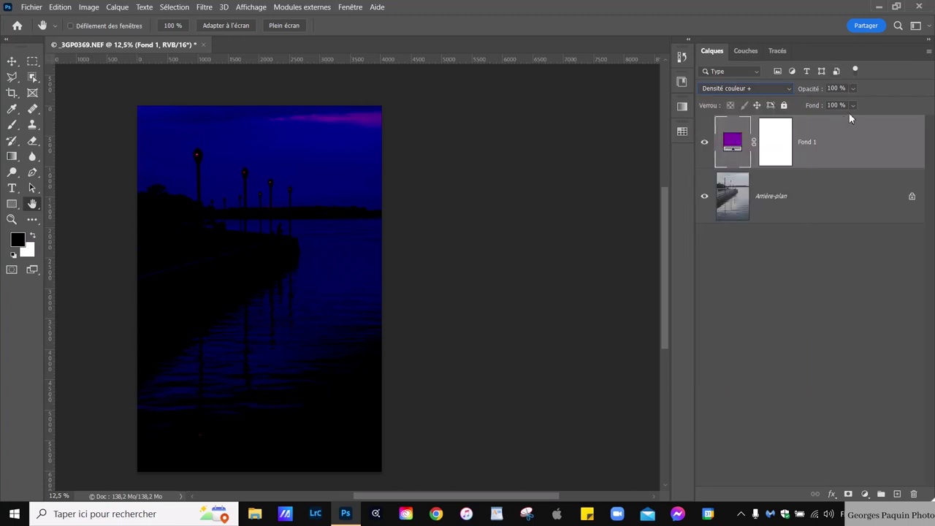
click(852, 105)
drag(866, 123, 863, 124)
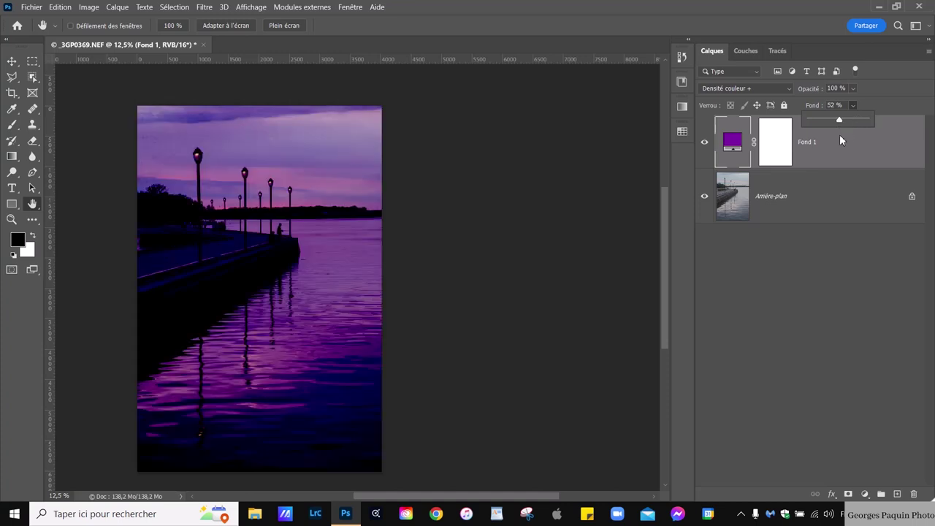
drag(843, 137, 817, 154)
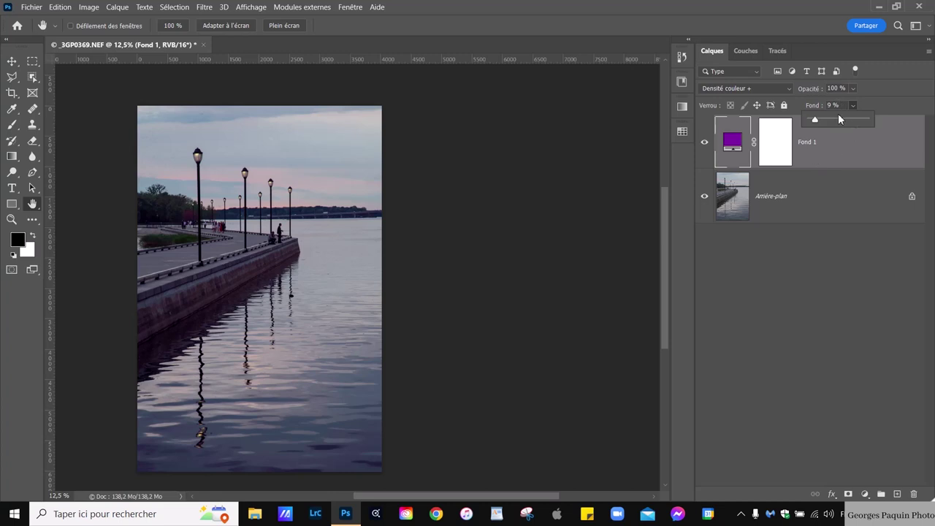
click(705, 143)
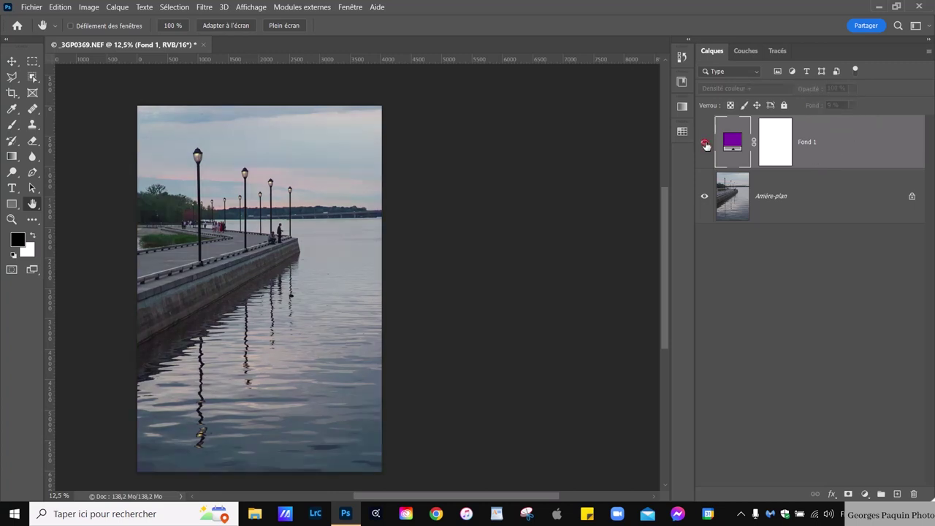
click(706, 144)
click(705, 144)
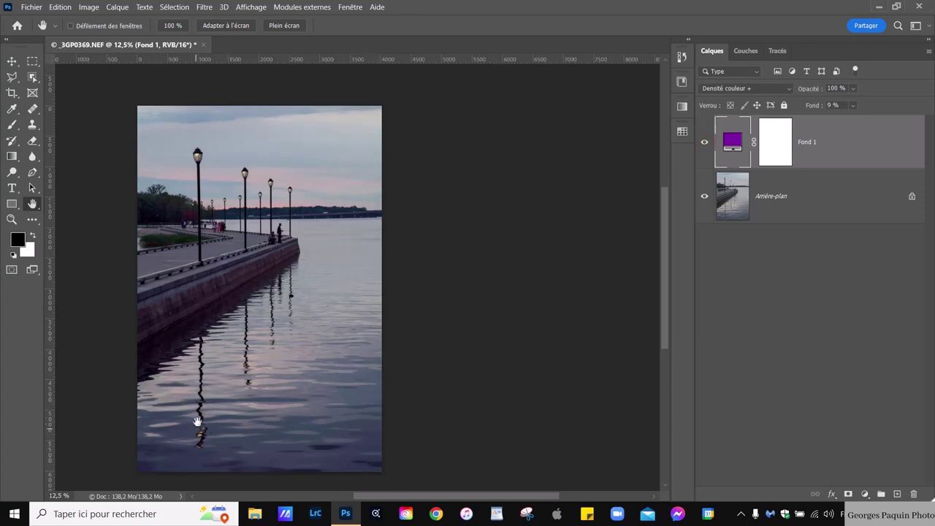
Step: Set the purple layer to 76 % opacity and 12 % fill
click(854, 89)
drag(852, 108, 853, 108)
click(868, 158)
click(854, 106)
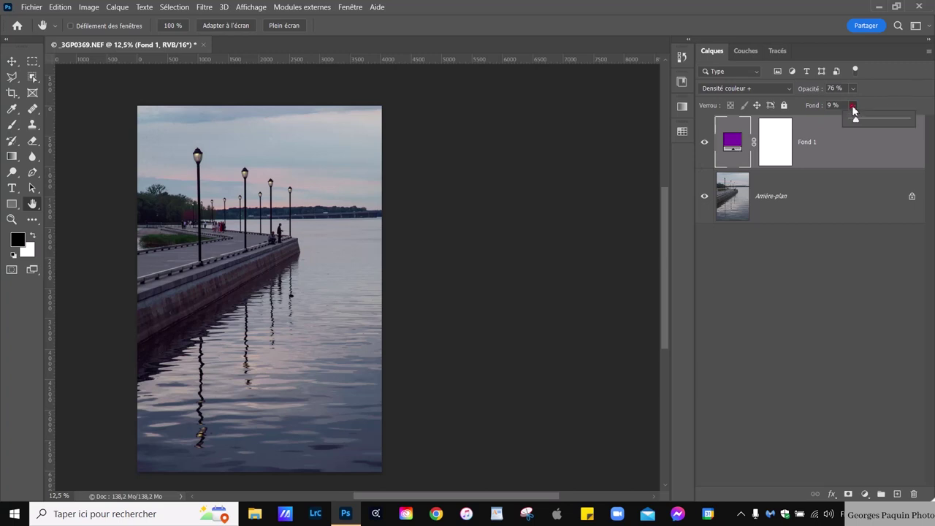
drag(855, 120, 858, 120)
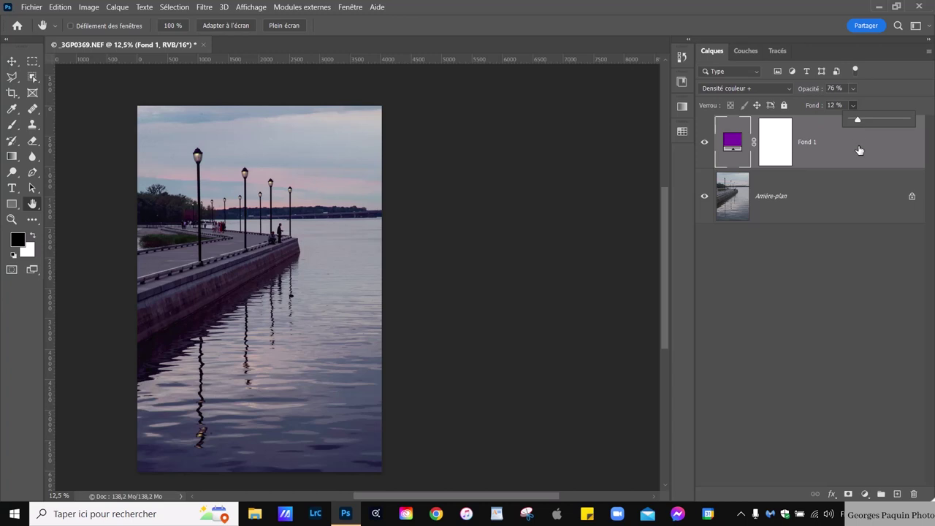
click(860, 146)
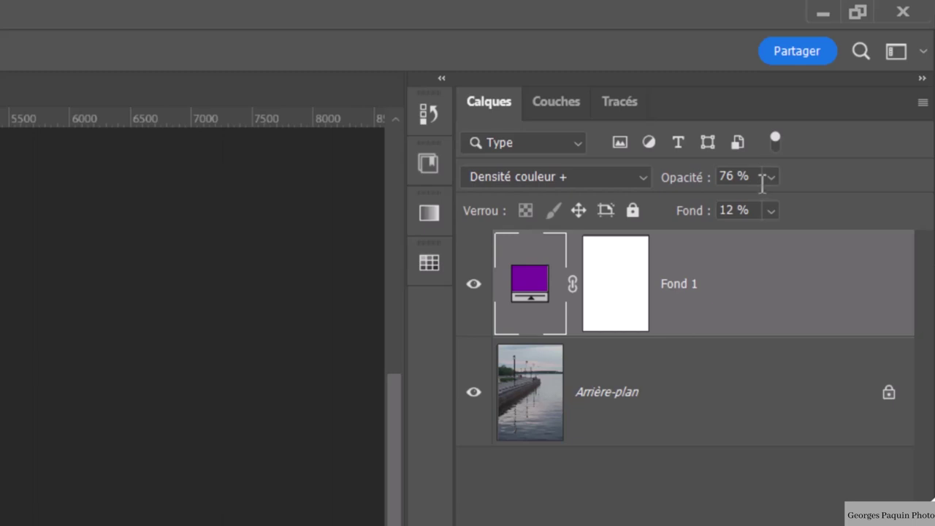
double_click(695, 286)
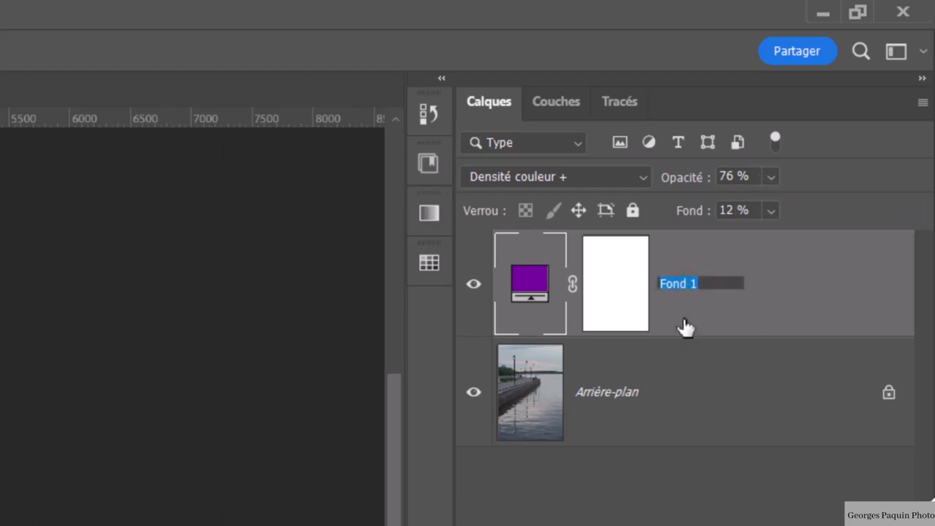
text(couleur )
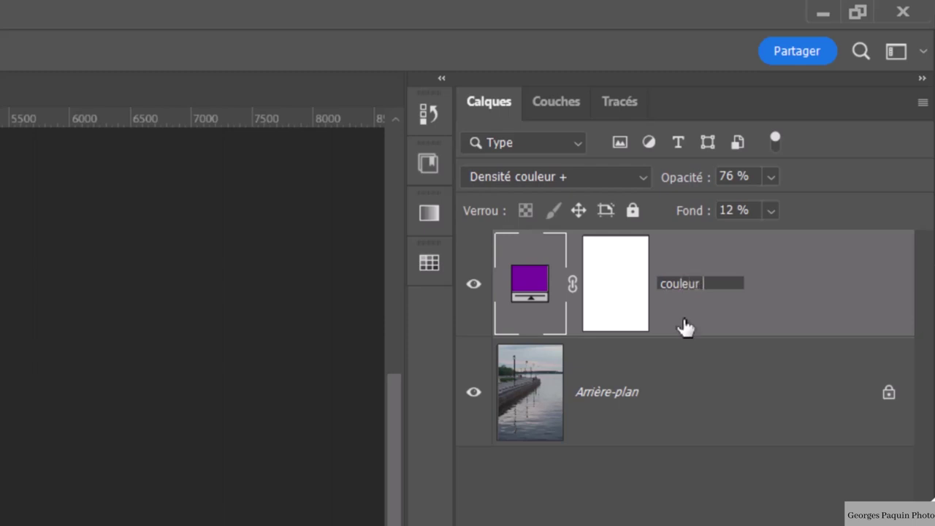
text(ombre)
key(Return)
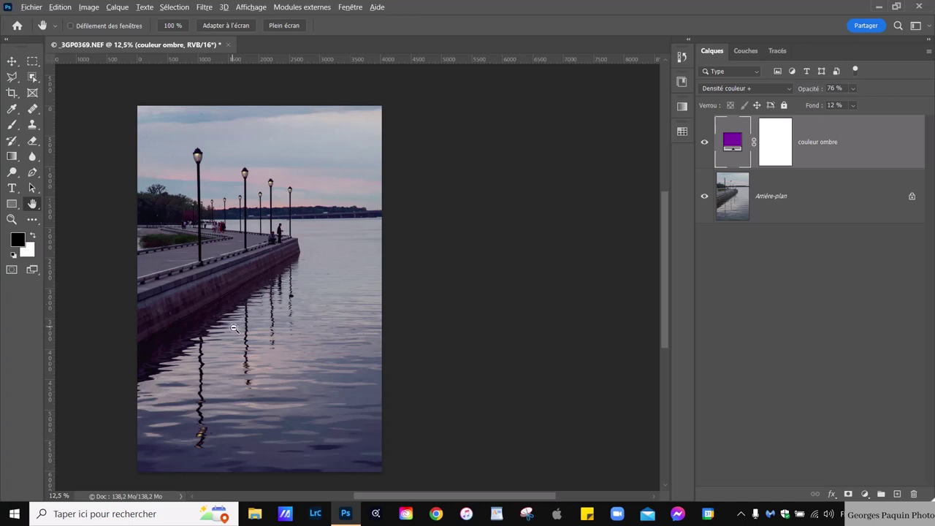
scroll(234, 330, up, 5)
scroll(361, 265, up, 2)
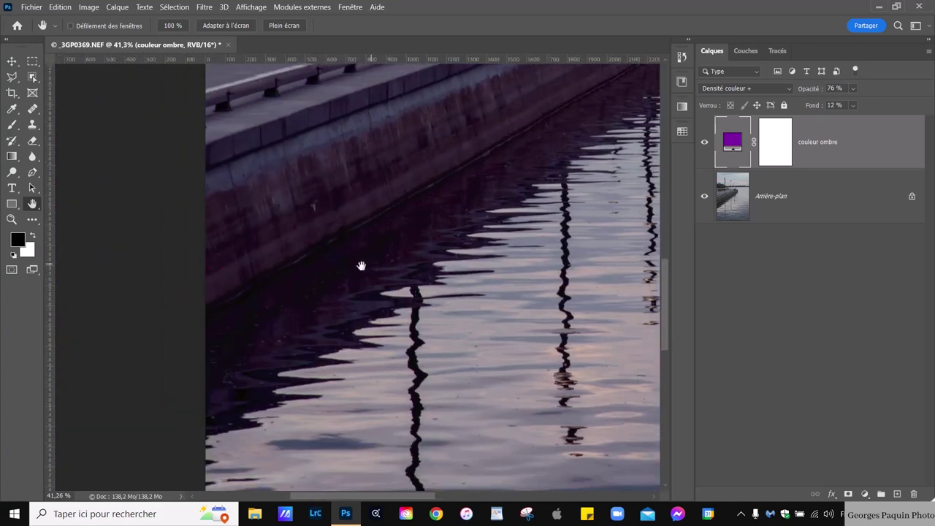
scroll(392, 221, up, 2)
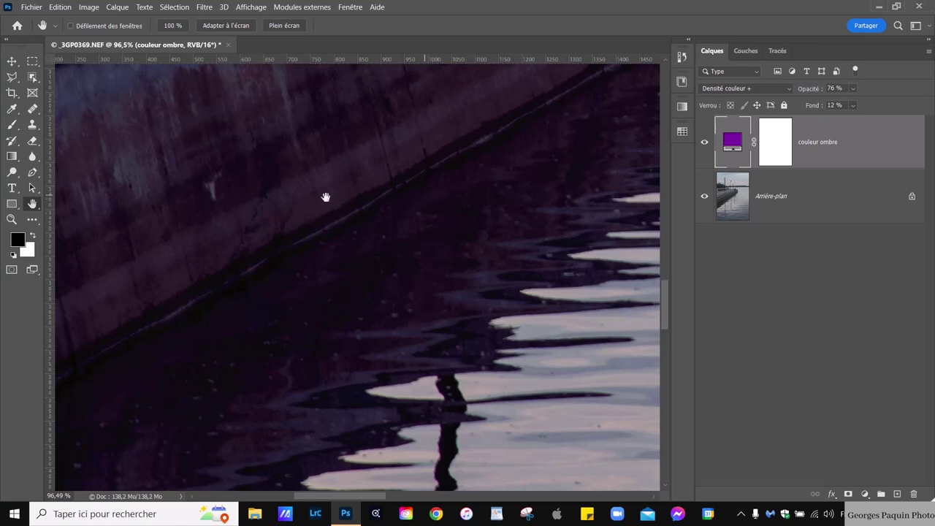
drag(302, 213, 389, 315)
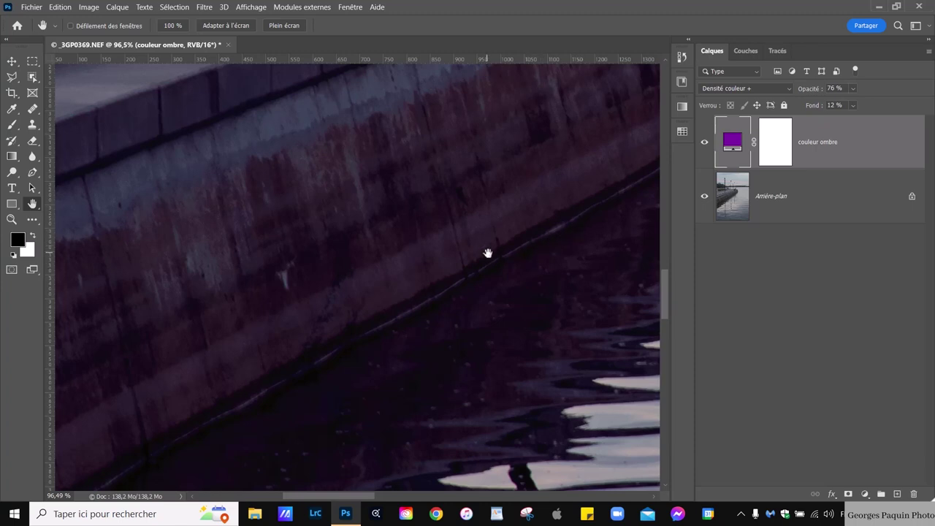
scroll(488, 253, down, 2)
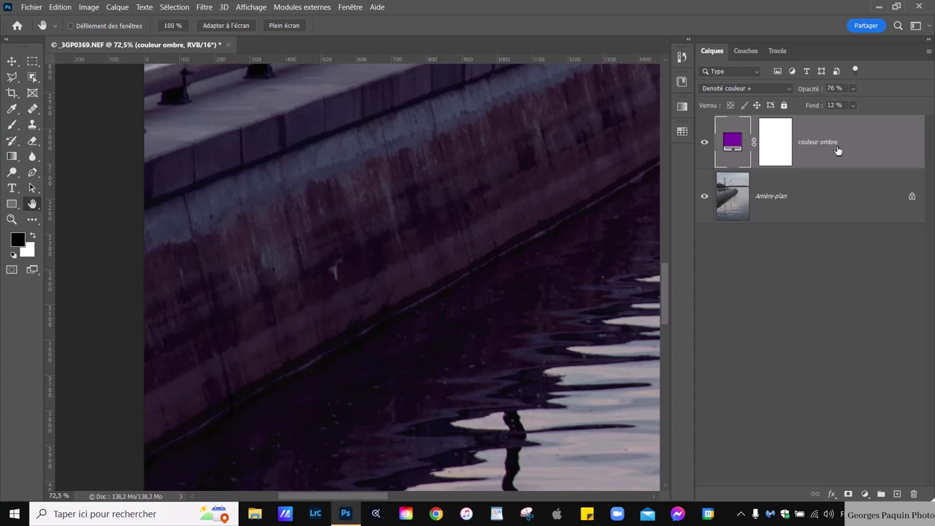
drag(517, 291, 452, 286)
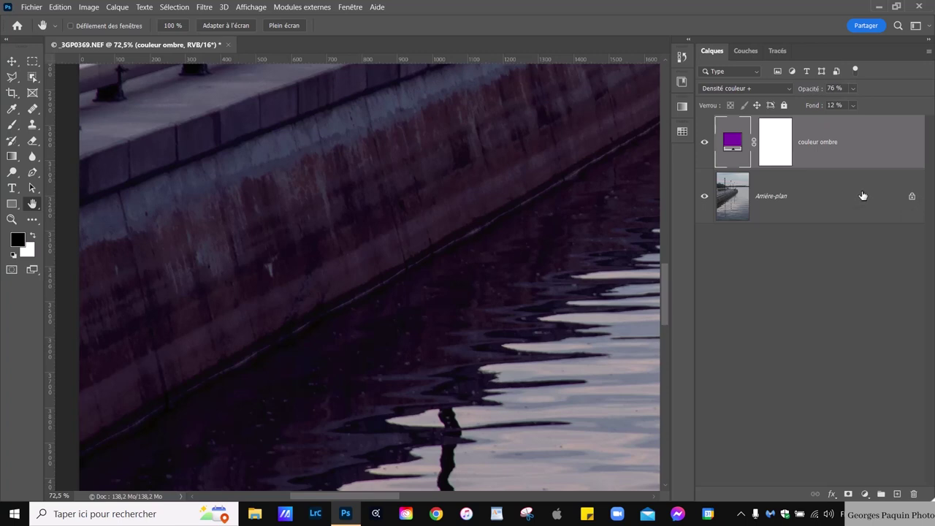
Step: Split the couleur ombre layer's Underlying Layer black slider in Blend If to 7/47
double_click(916, 147)
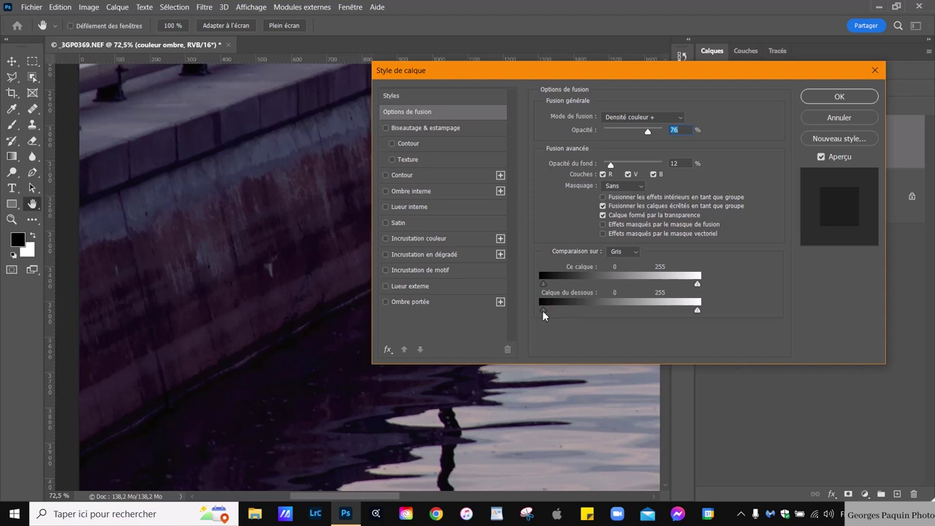
drag(546, 309, 553, 310)
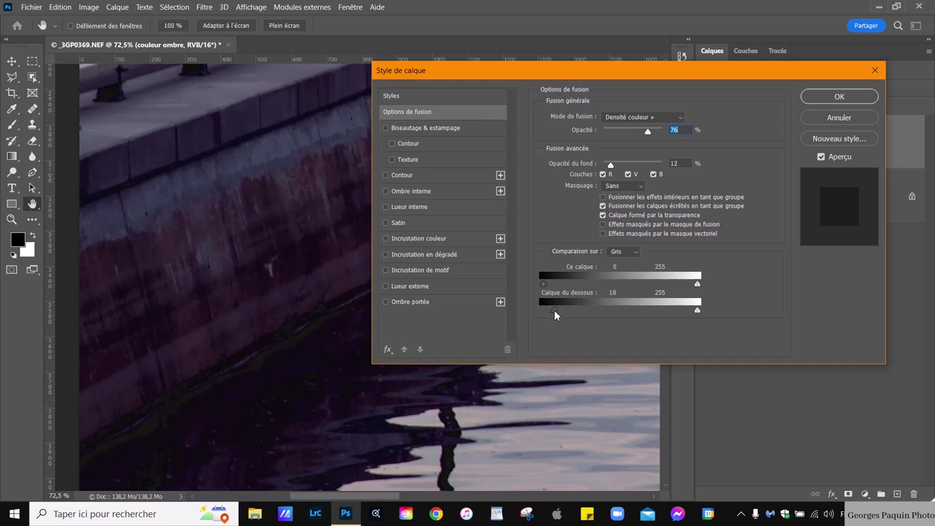
key(alt)
alt+click(555, 312)
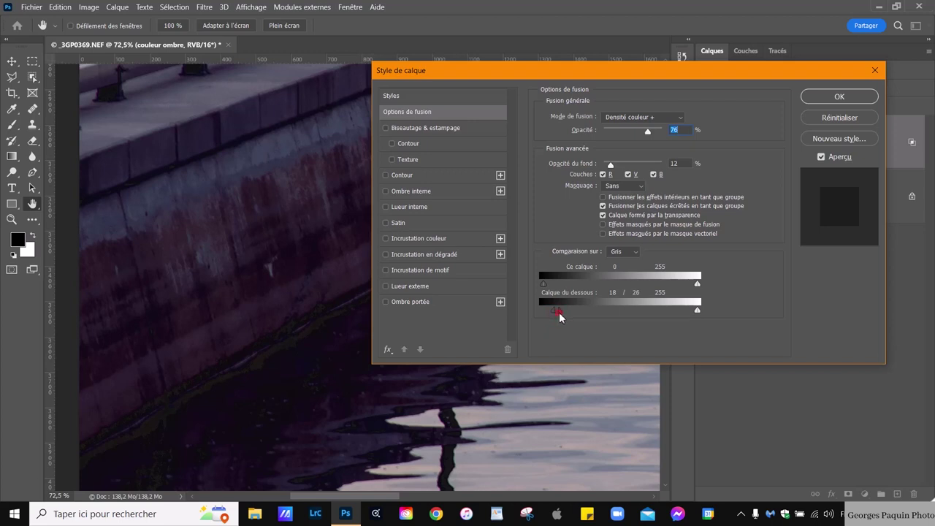
drag(558, 311, 572, 315)
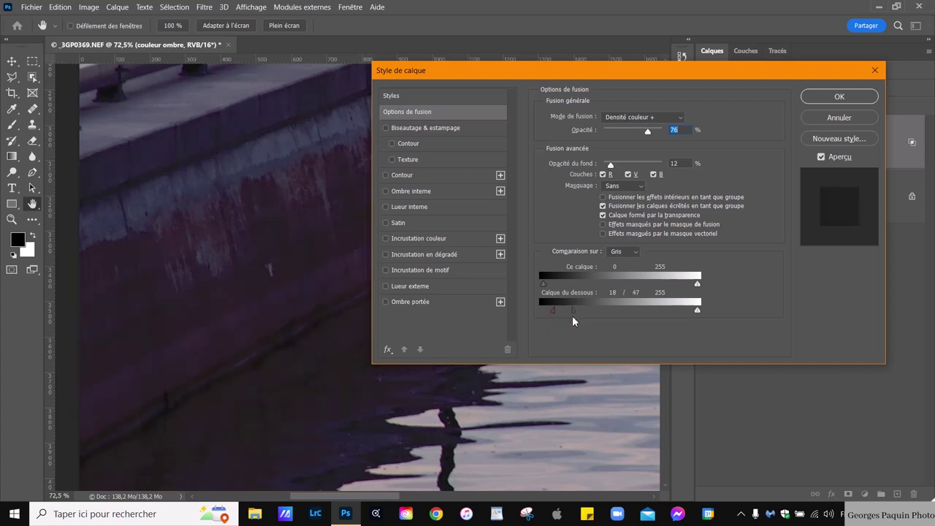
drag(551, 315, 549, 314)
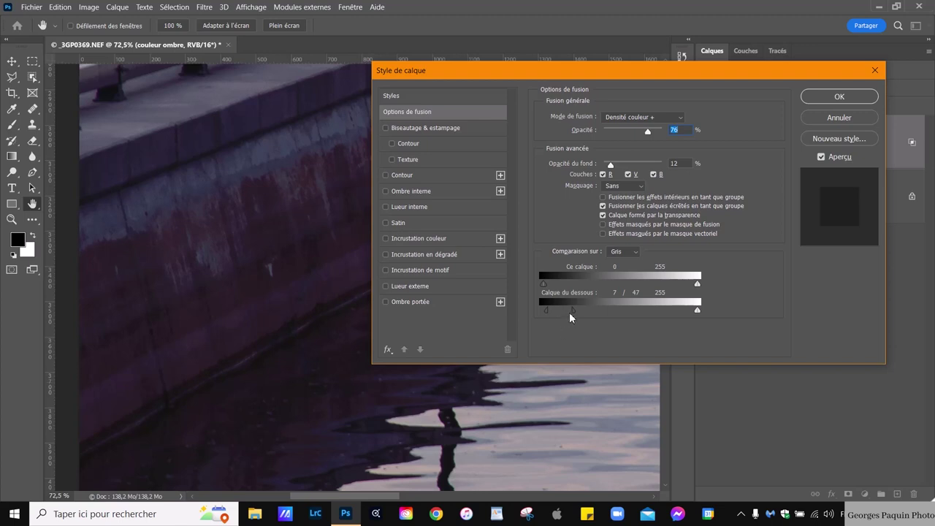
click(852, 99)
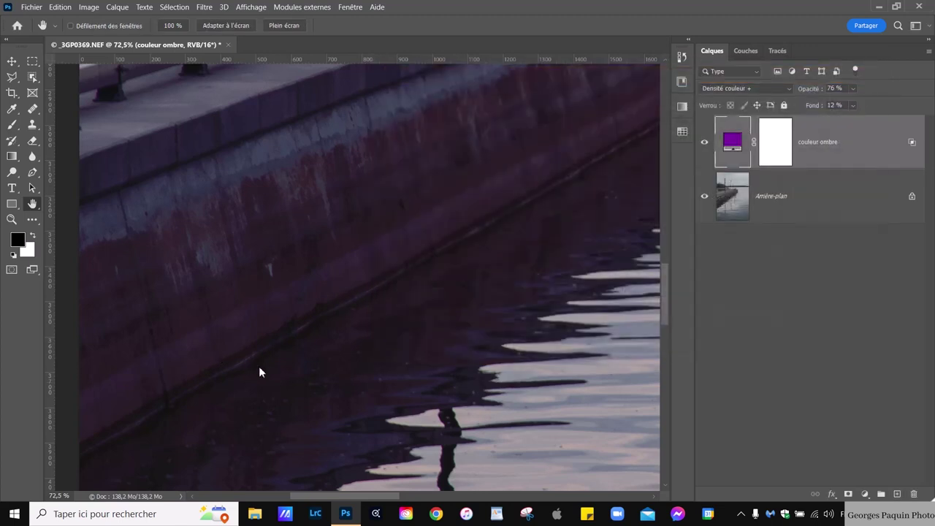
Step: Pan across the quay wall and railing, then zoom out on the pier photo
drag(259, 369, 371, 288)
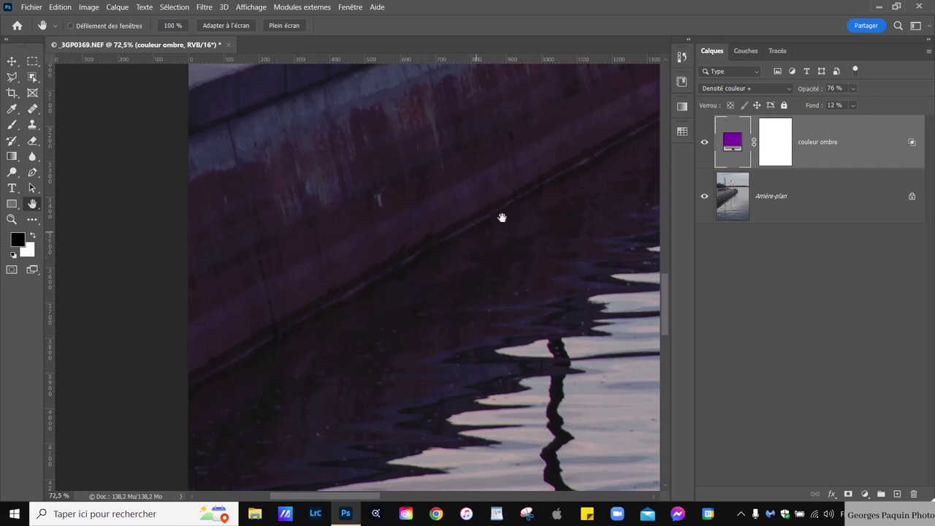
drag(482, 227, 386, 355)
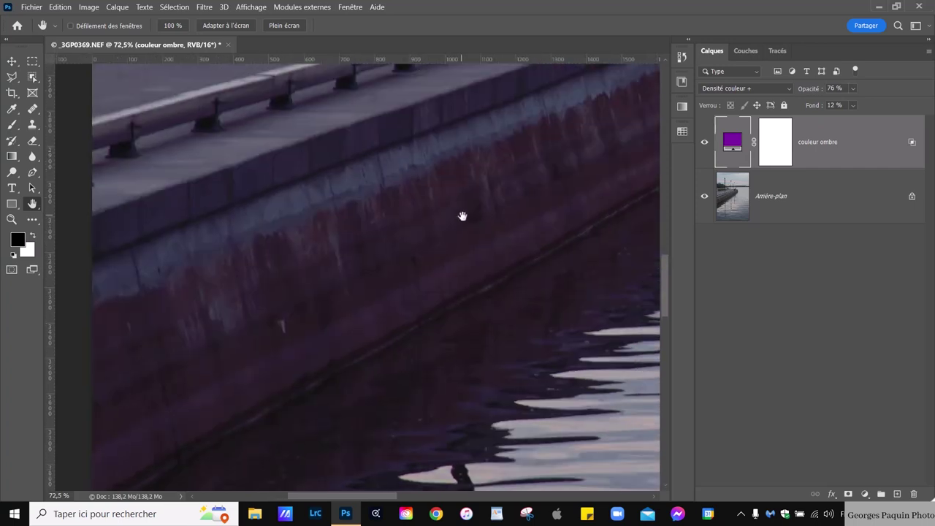
scroll(462, 217, down, 3)
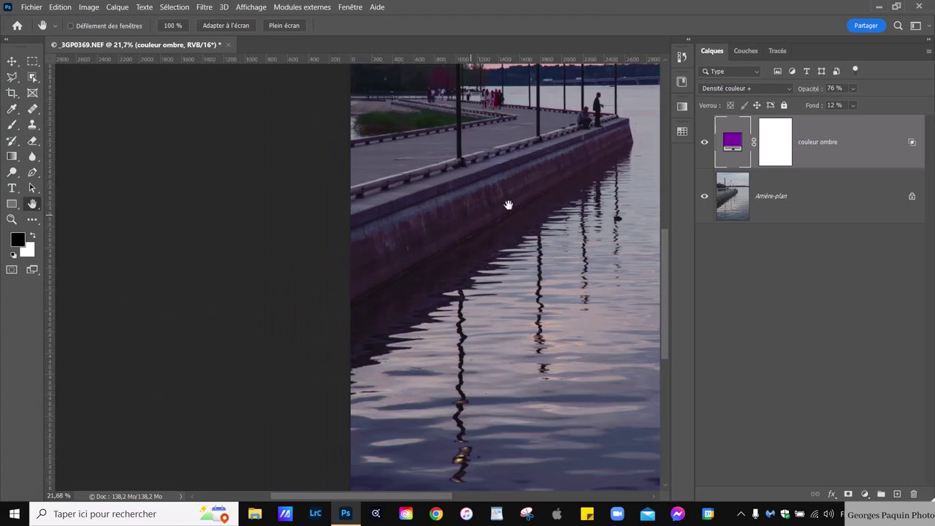
scroll(509, 205, down, 2)
scroll(394, 299, down, 1)
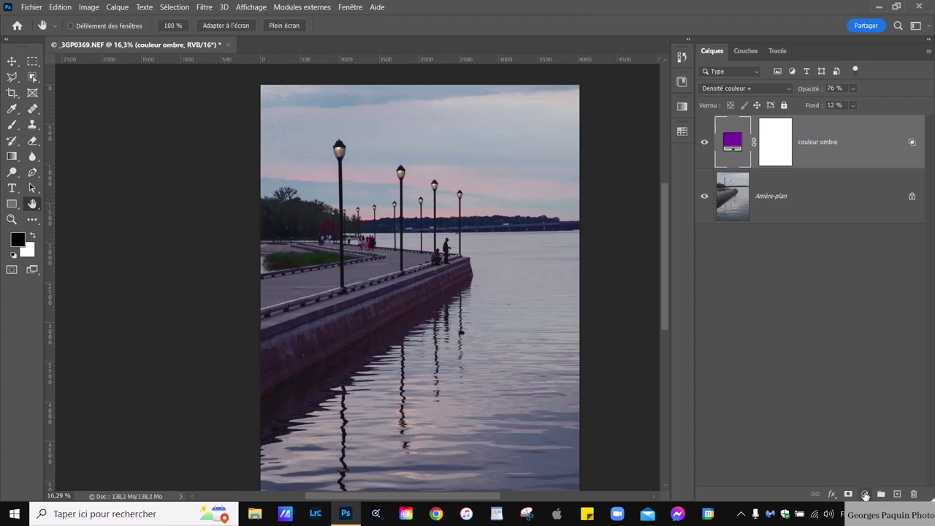
Step: Add a solid-colour fill layer in muted yellow-green 9aa53a
click(865, 496)
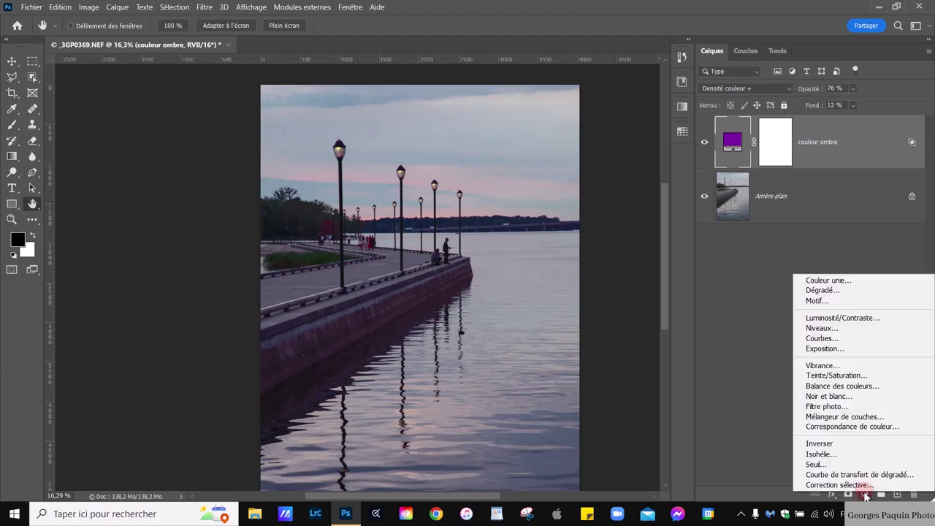
click(858, 282)
drag(680, 315, 680, 285)
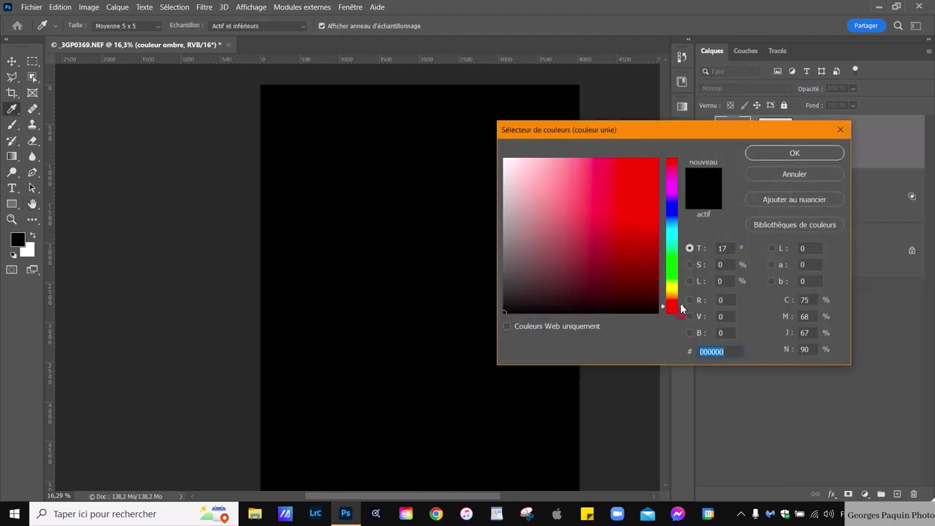
click(604, 213)
click(772, 154)
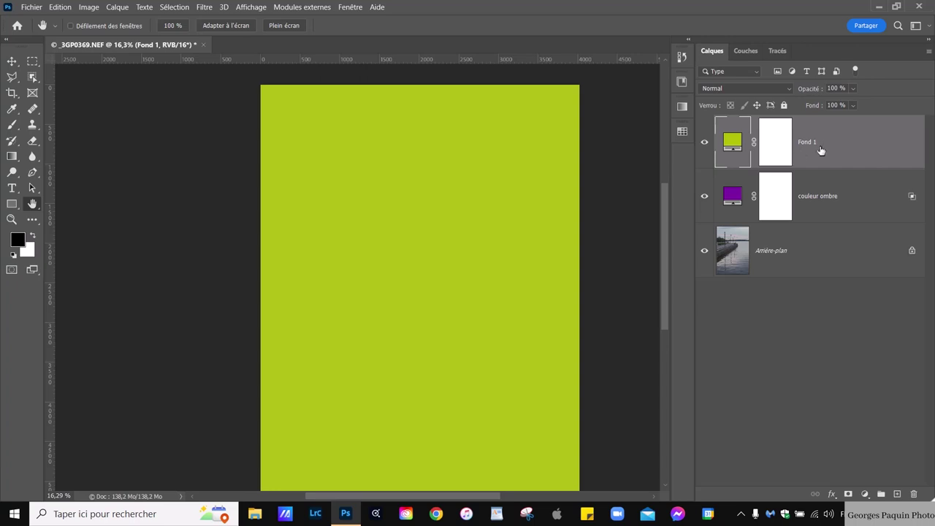
Step: Rename the new fill layer to 'couleur haute lumière'
double_click(816, 148)
text(couleur haute)
text( lumièrere)
key(Return)
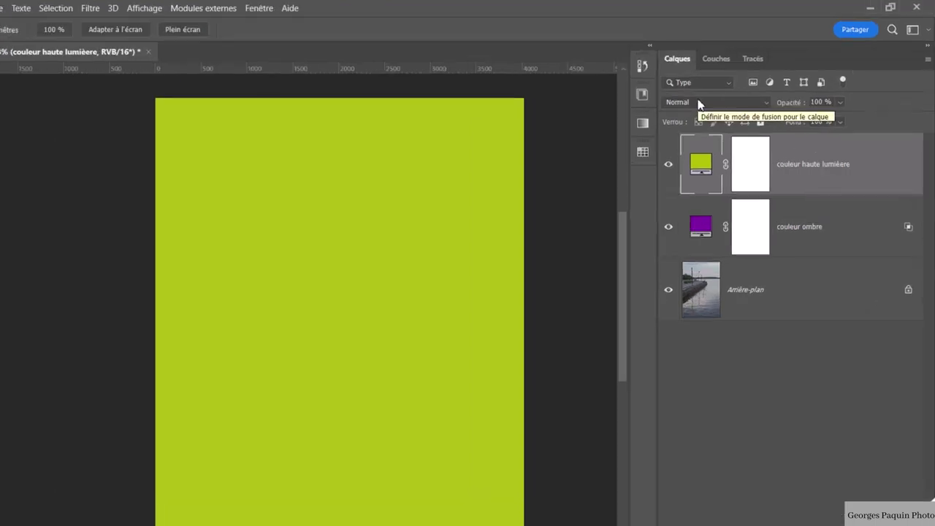
Step: Blend the yellow-green layer in Densité couleur - and lower its fill to 23 %
click(729, 86)
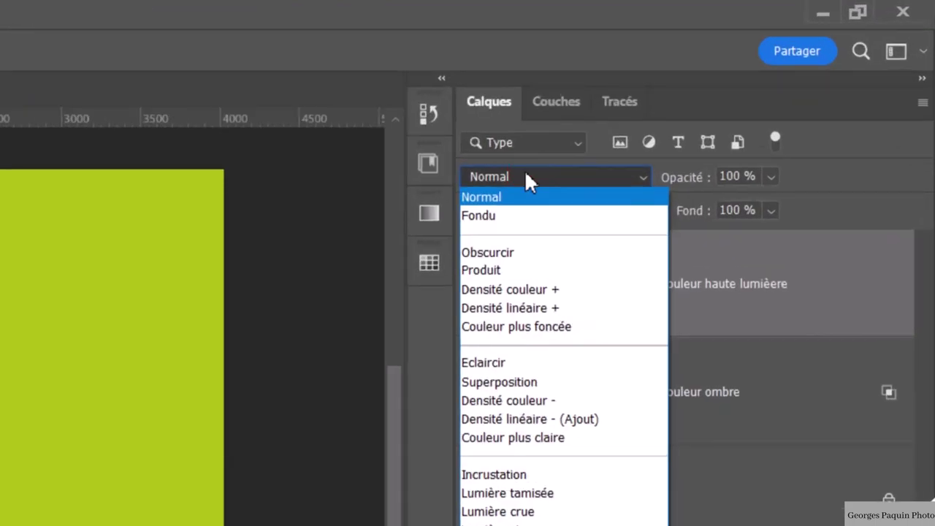
click(552, 404)
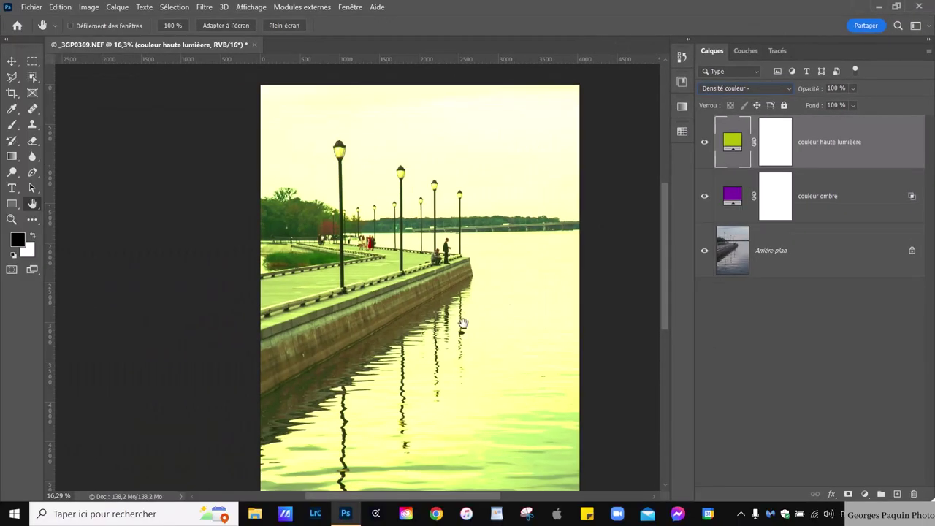
click(898, 144)
click(853, 105)
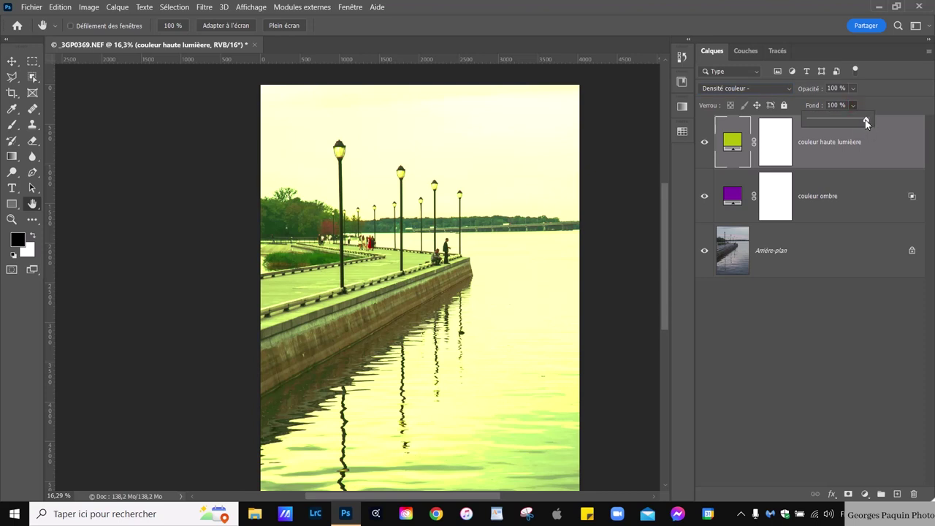
drag(867, 122, 853, 130)
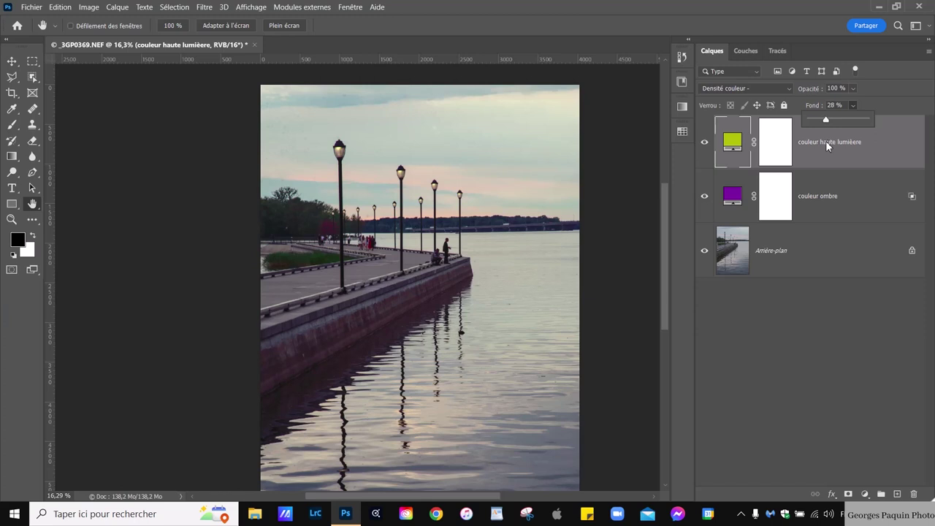
drag(828, 140, 820, 145)
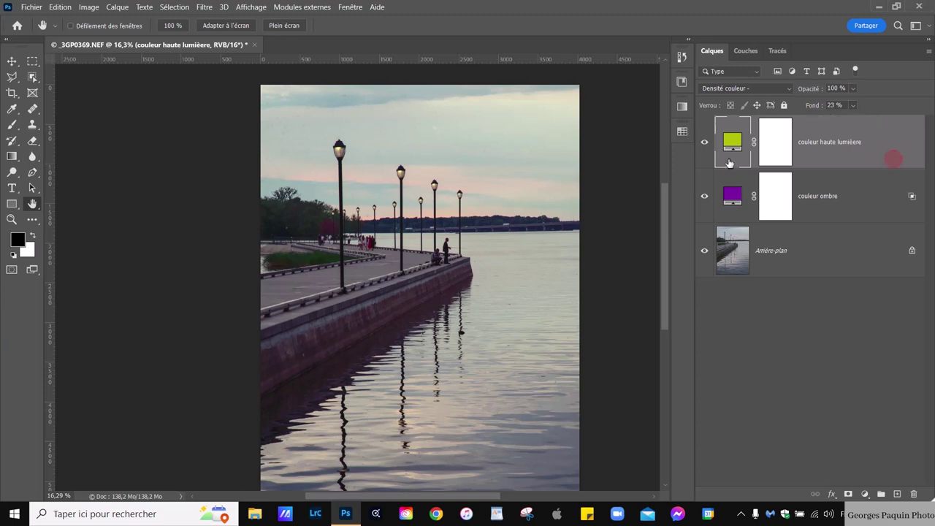
scroll(349, 289, down, 2)
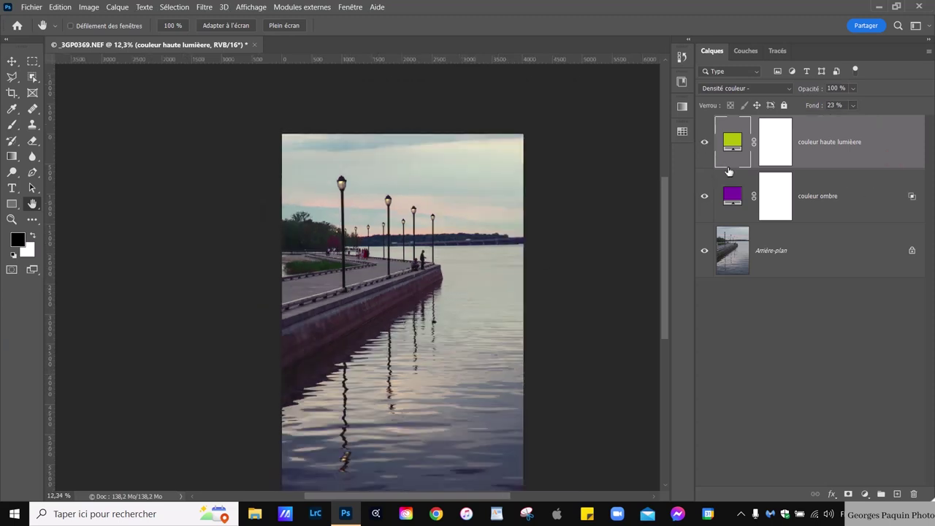
click(705, 143)
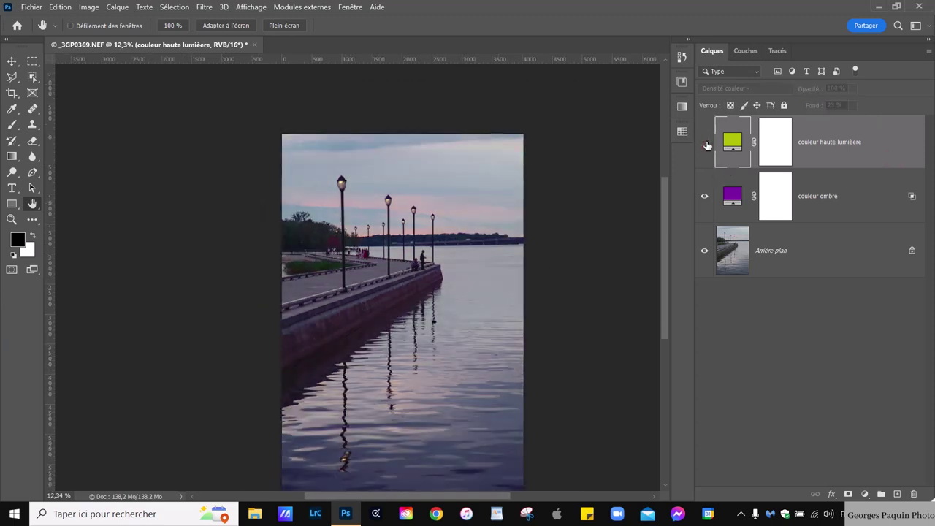
click(705, 143)
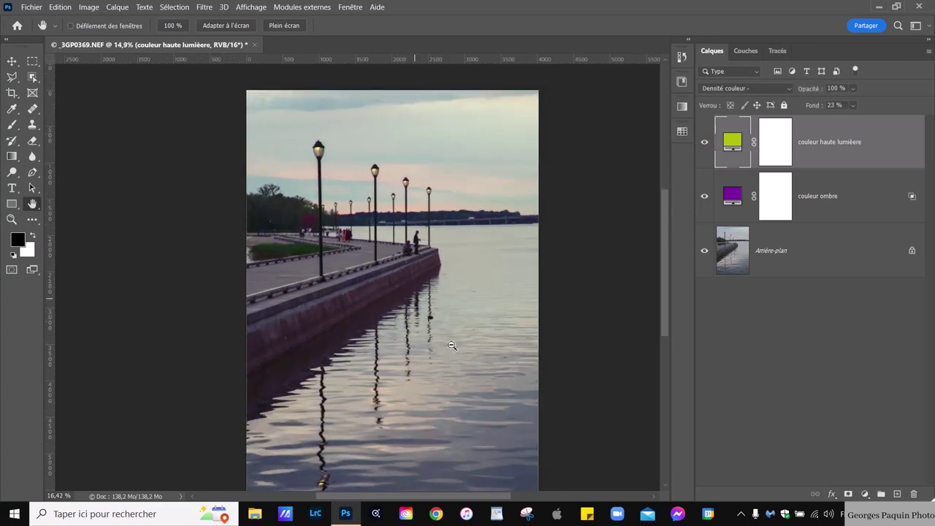
scroll(452, 345, up, 1)
scroll(451, 344, up, 1)
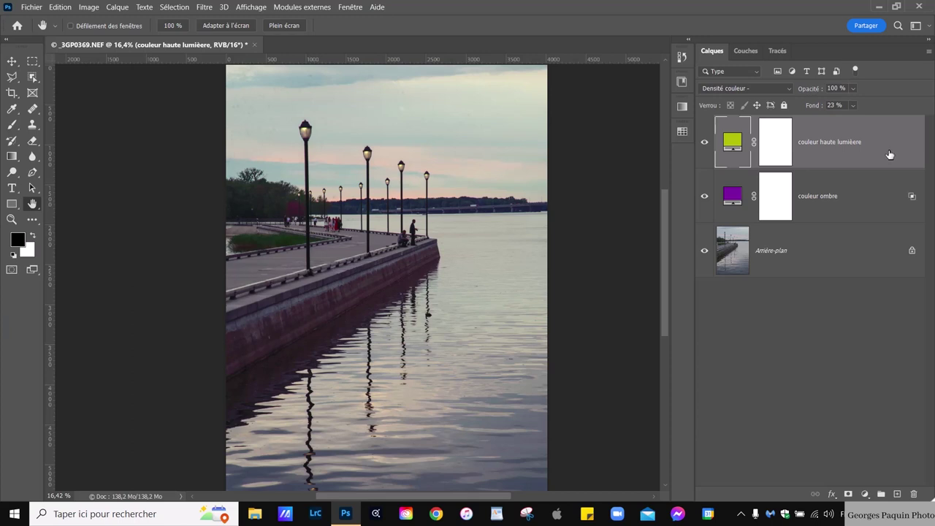
click(852, 87)
drag(867, 103, 866, 103)
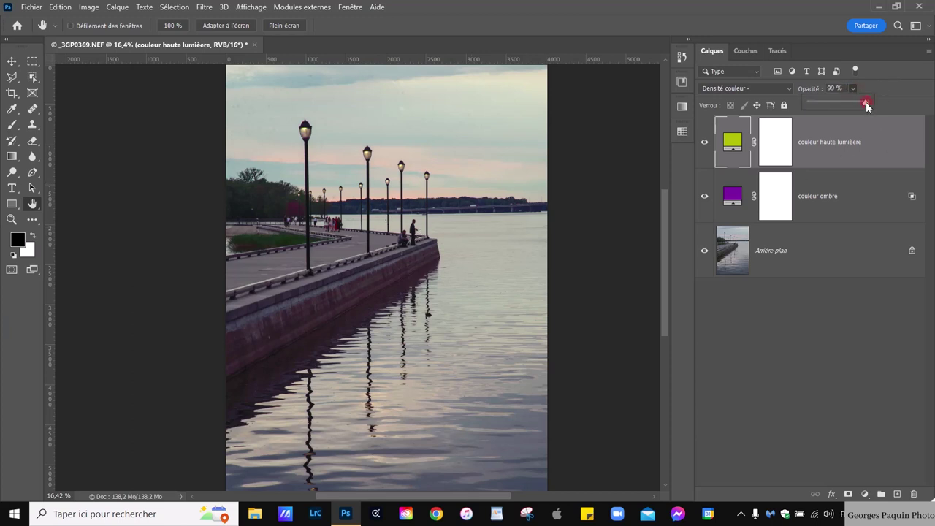
click(447, 256)
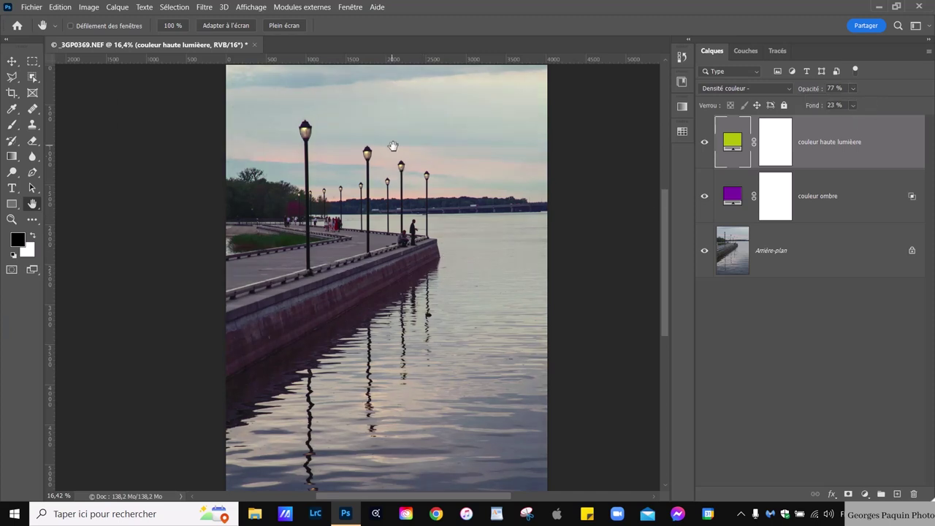
scroll(394, 146, up, 3)
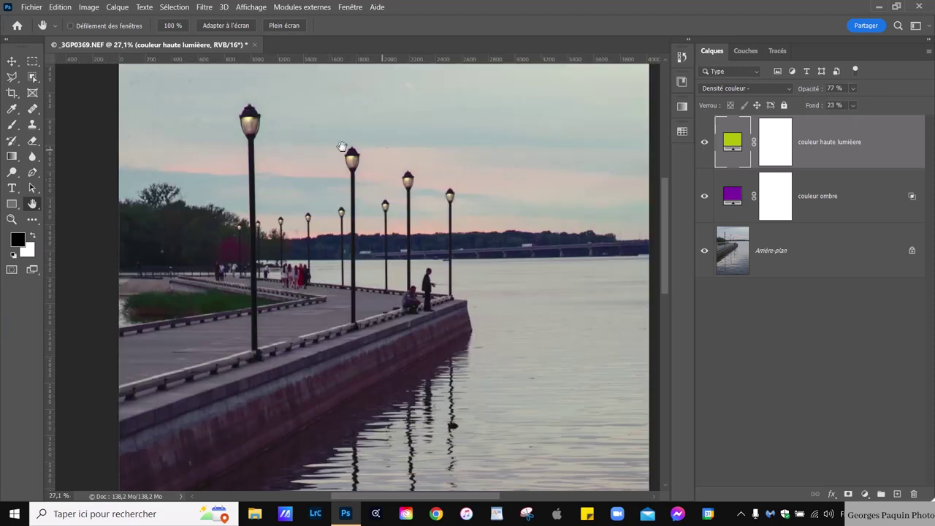
drag(376, 161, 373, 186)
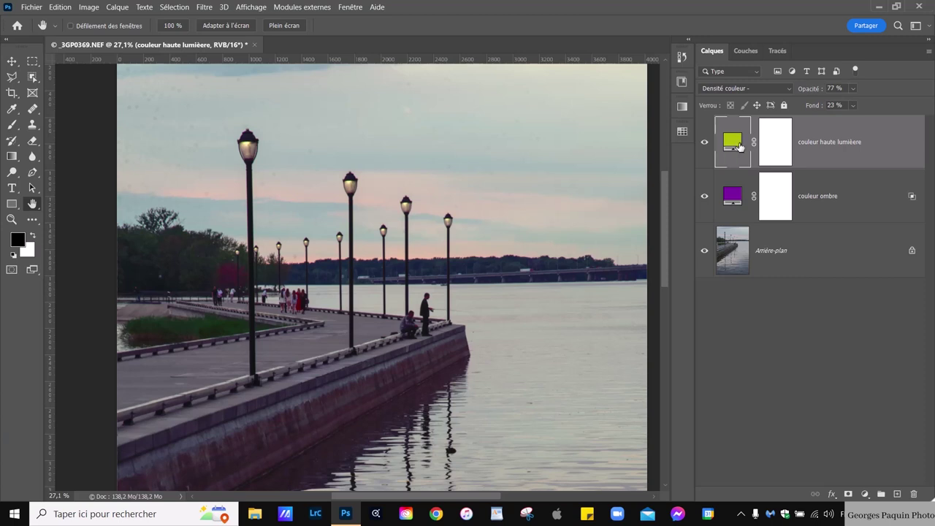
Step: Split the highlight layer's Underlying Layer white slider in Blend If to 205/243
double_click(915, 153)
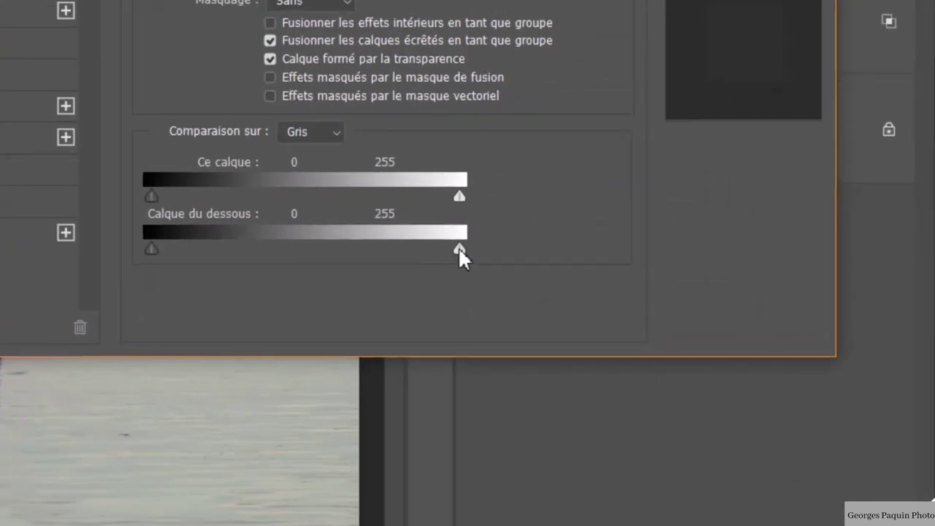
drag(459, 248, 417, 281)
mouse_move(416, 251)
alt+mouse_down()
mouse_move(450, 250)
mouse_move(405, 253)
mouse_move(398, 264)
alt+mouse_up()
drag(453, 250, 446, 256)
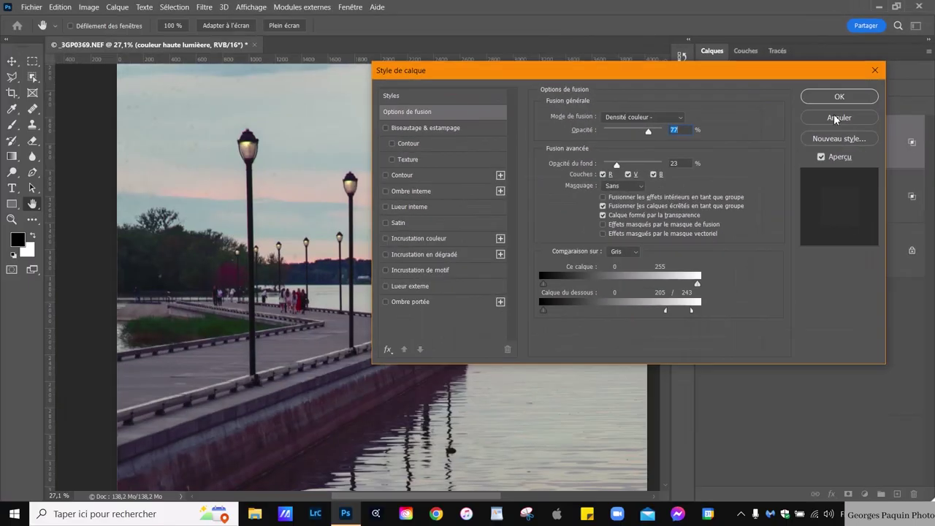
click(838, 100)
scroll(405, 289, down, 3)
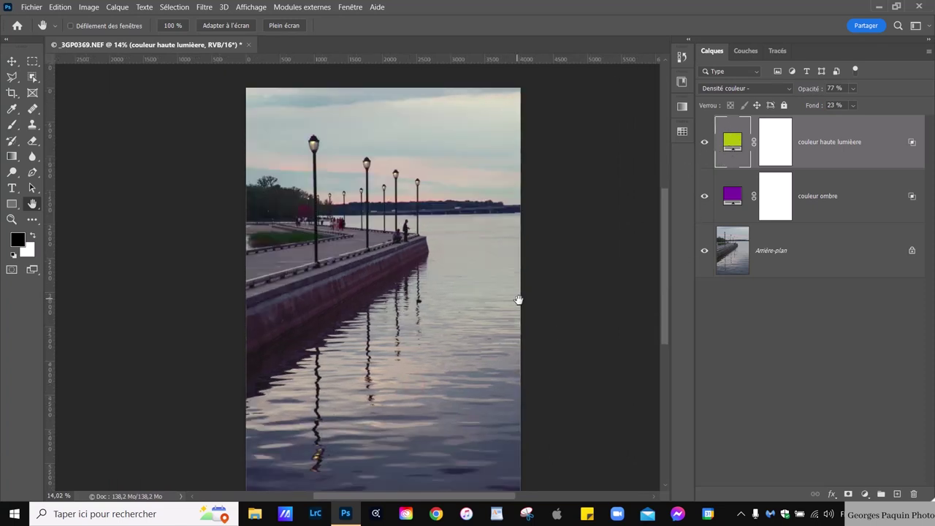
click(705, 143)
click(705, 143)
scroll(413, 289, down, 2)
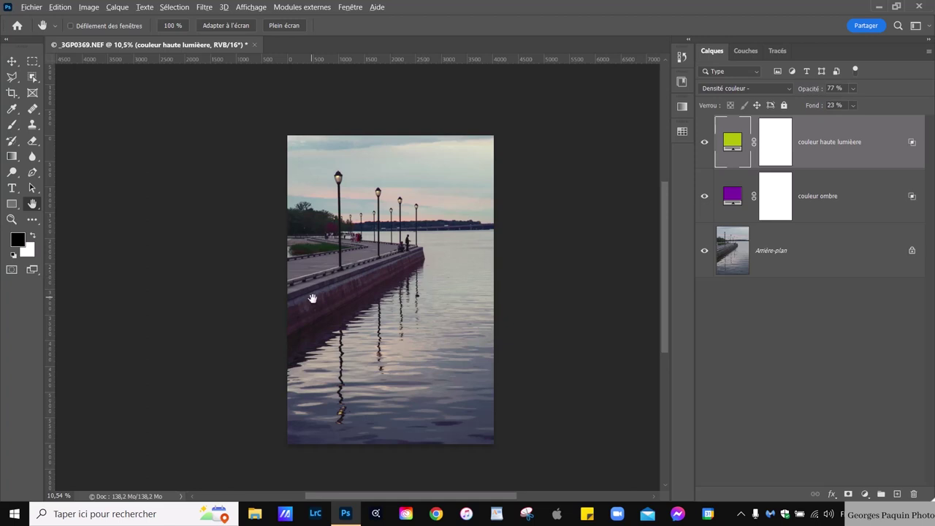
scroll(312, 298, up, 2)
scroll(344, 286, up, 2)
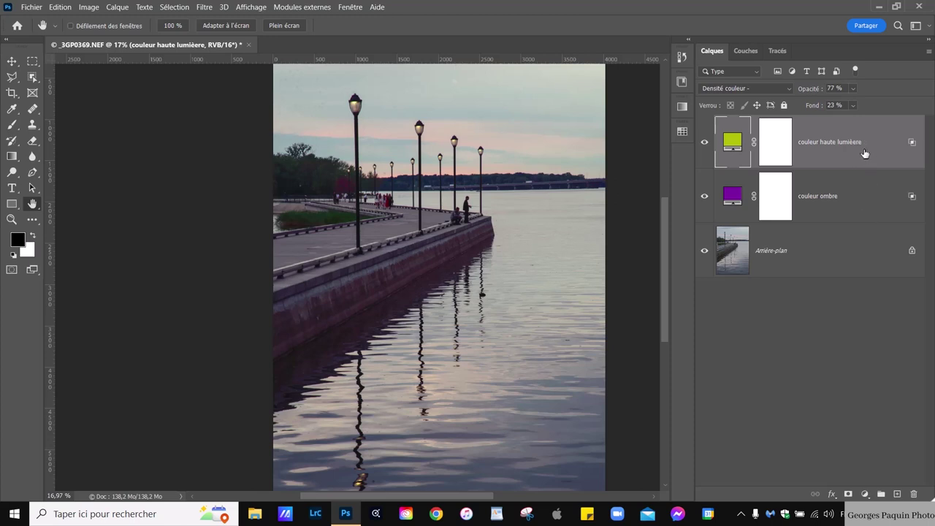
shift+click(871, 207)
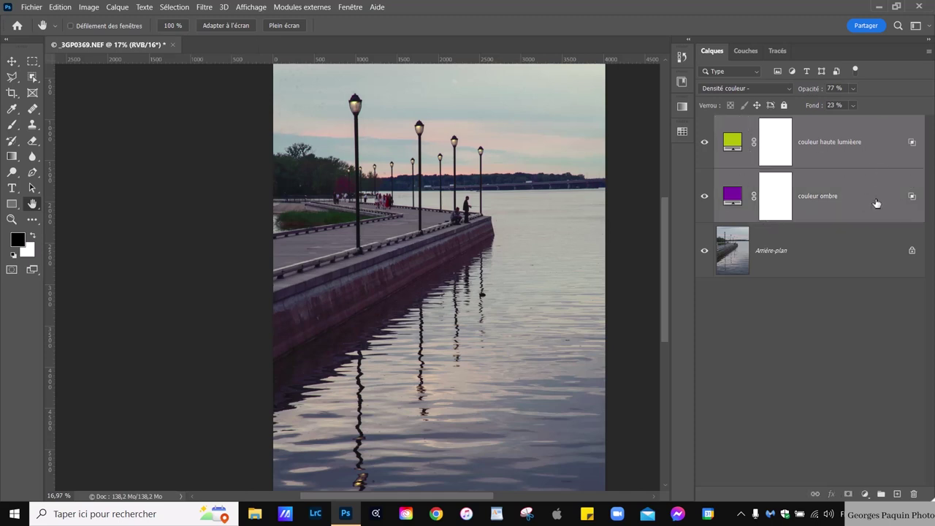
Step: Group both colour layers with Ctrl+G and name the group 'color grading'
key(ctrl+g)
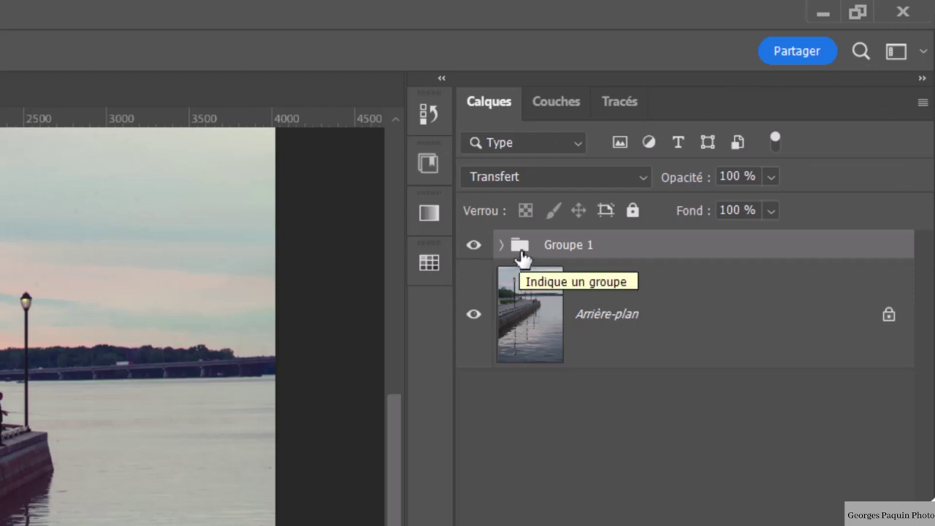
double_click(577, 248)
text(color)
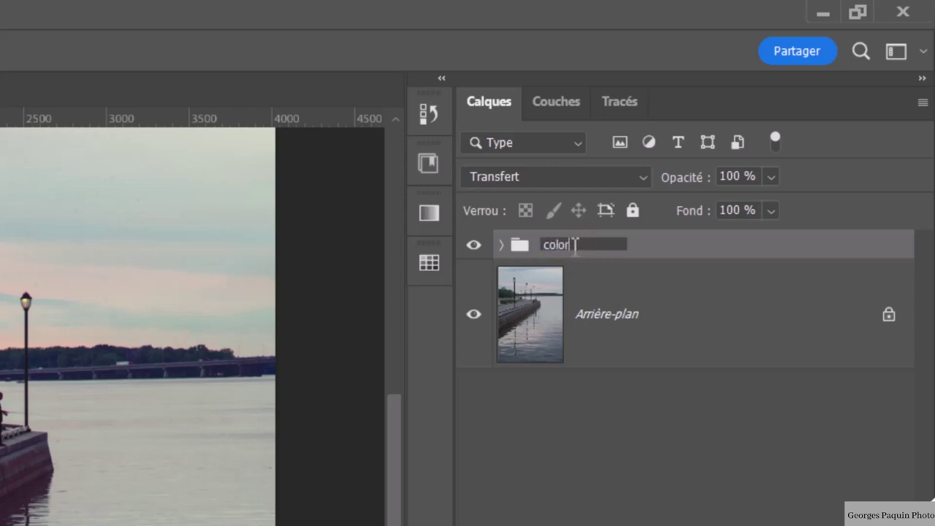
text( grading)
key(Return)
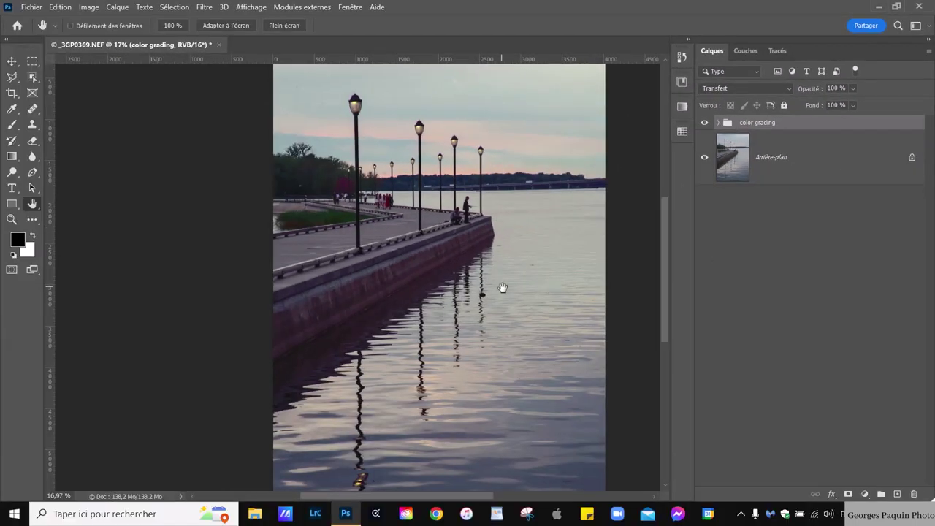
Step: Set the color grading group's opacity to 76 % and briefly check the layers inside it
alt+click(502, 287)
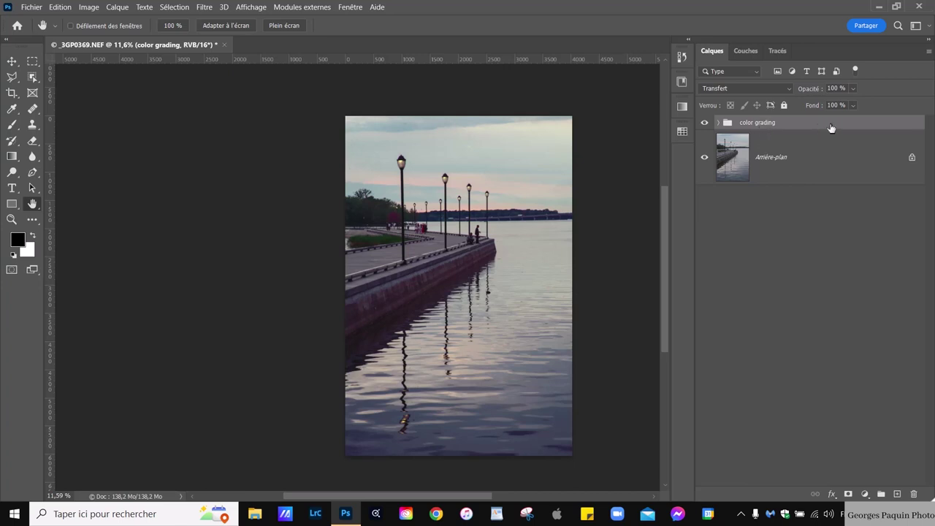
click(853, 89)
drag(865, 106, 863, 108)
click(842, 129)
click(719, 123)
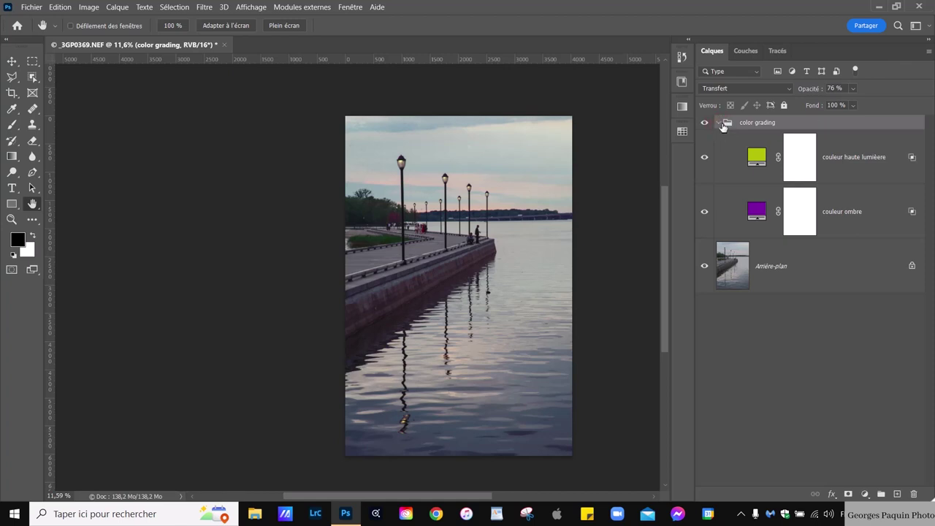
click(720, 124)
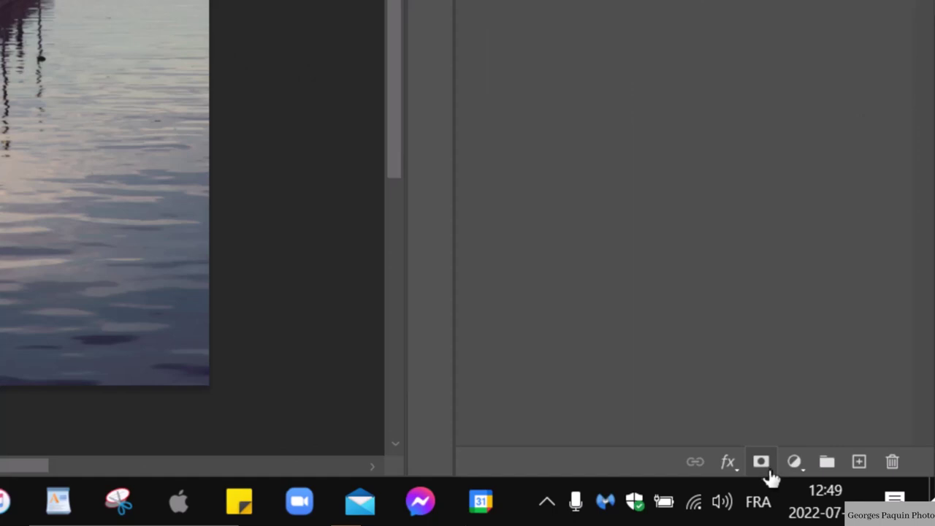
Step: Add a layer mask to the color grading group and ready a 604 px brush near the quay
click(770, 472)
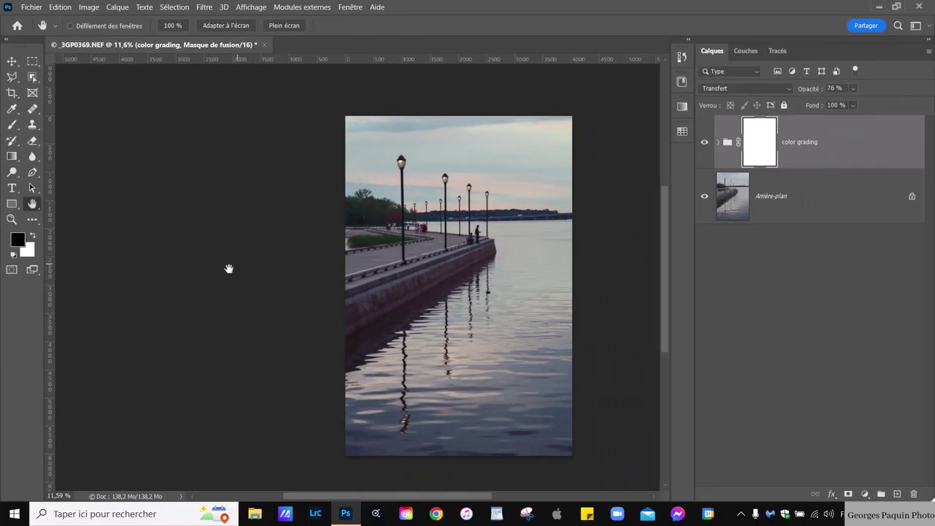
ctrl+click(536, 312)
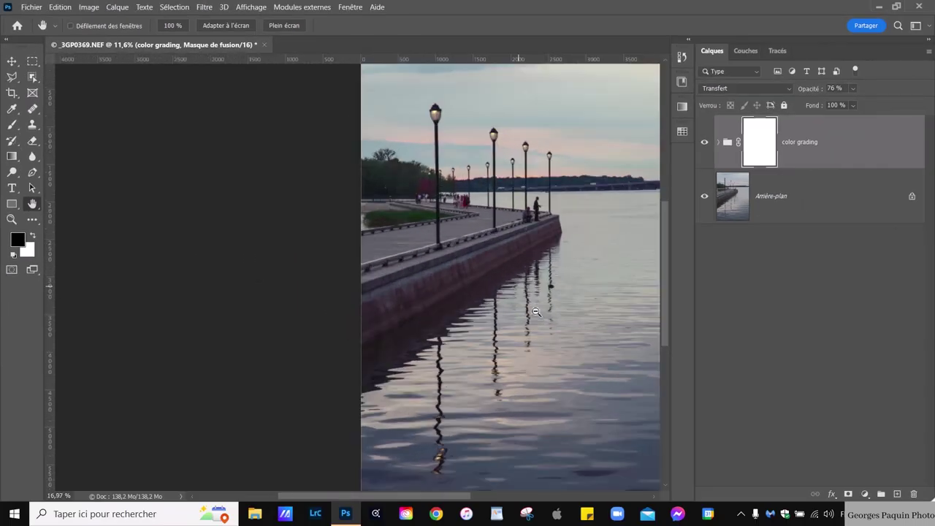
ctrl+click(535, 312)
key(b)
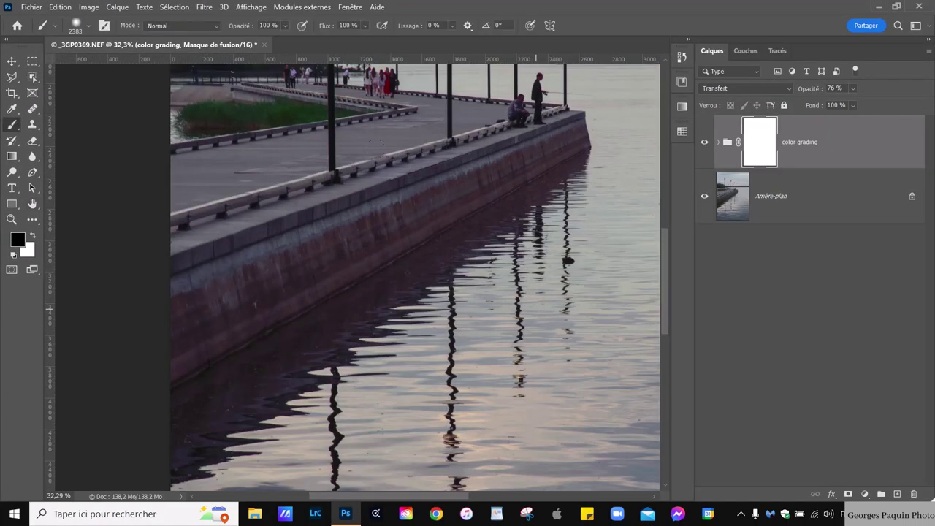
drag(376, 192, 167, 254)
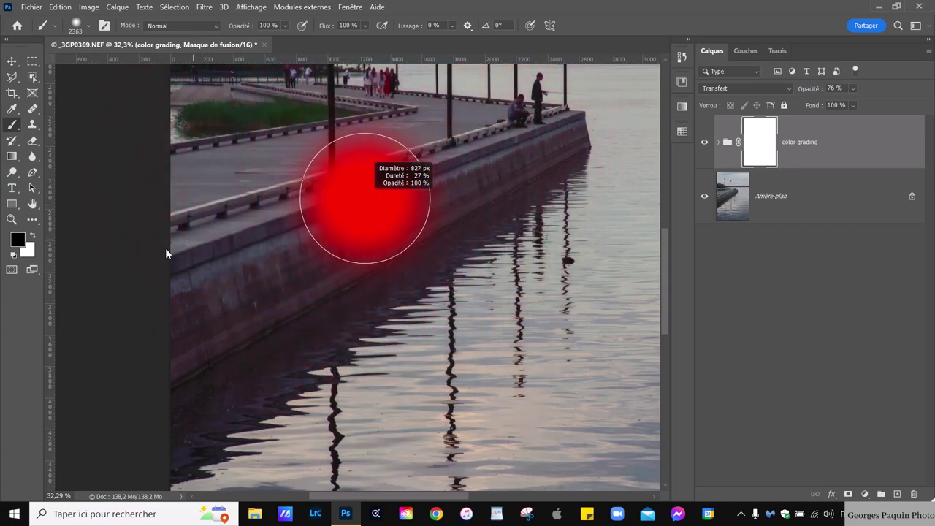
Step: Paint black over the quay wall and near the fishermen to hide the grade there
drag(459, 148, 323, 236)
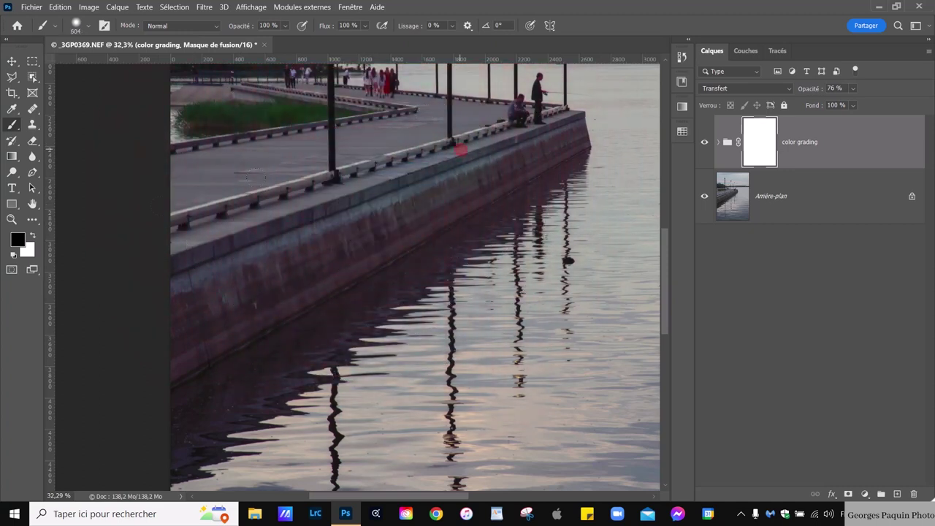
mouse_move(219, 292)
mouse_down()
mouse_move(187, 321)
mouse_move(219, 343)
mouse_up()
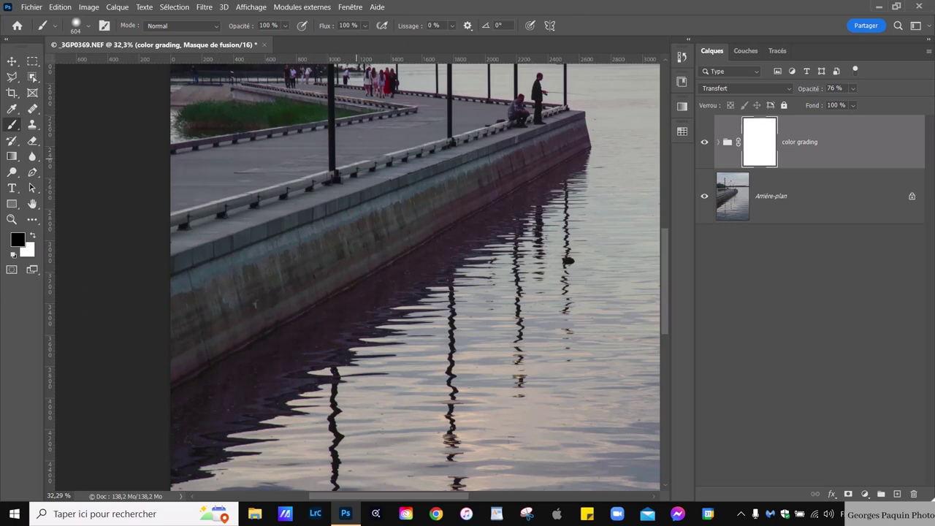
scroll(512, 158, down, 2)
scroll(432, 233, up, 4)
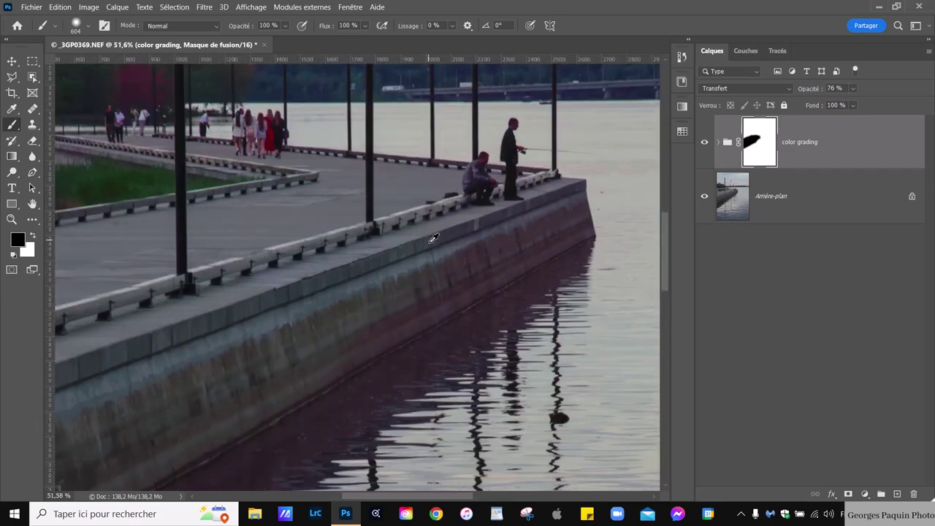
drag(407, 251, 355, 247)
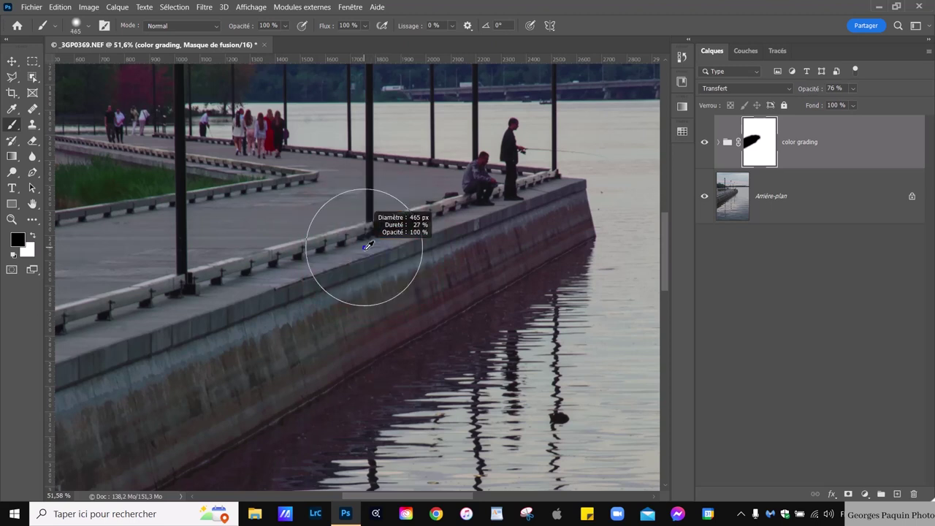
click(533, 219)
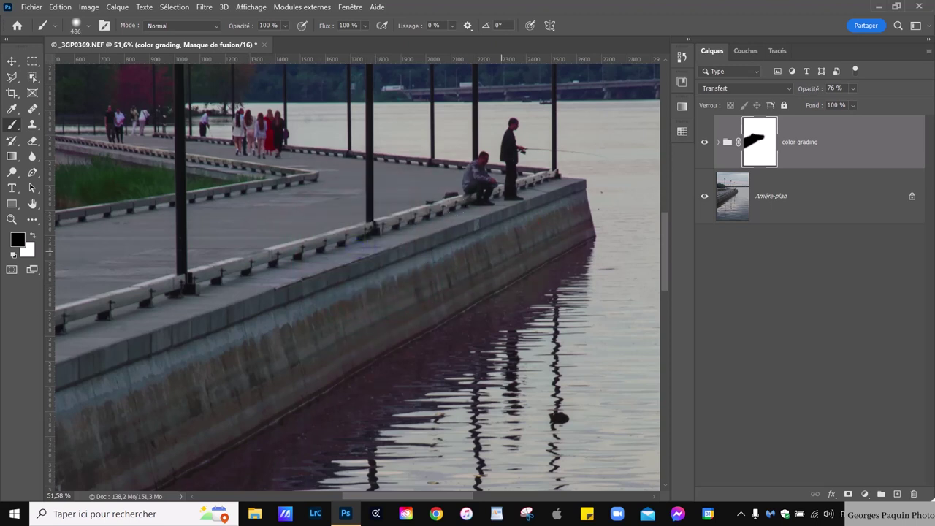
scroll(506, 250, down, 5)
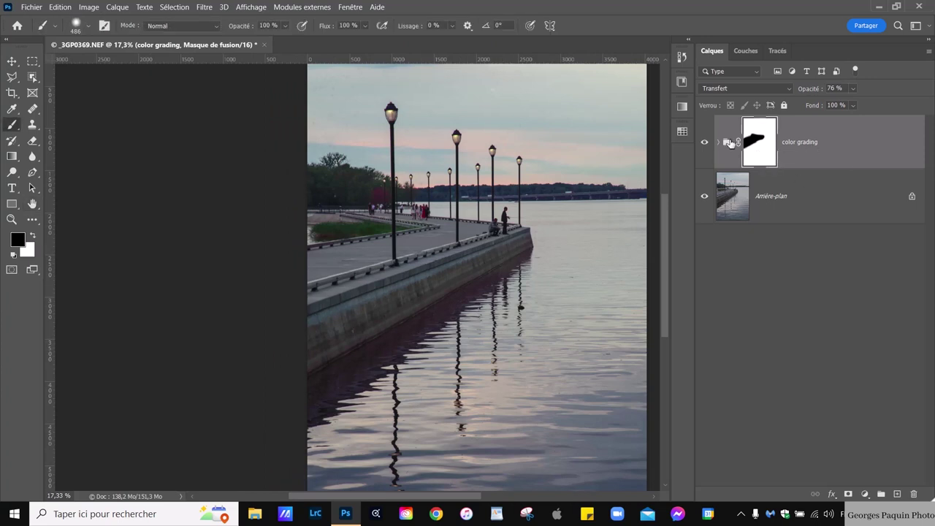
Step: Target the collapsed color grading group itself and bring up the new adjustment layer list
click(719, 144)
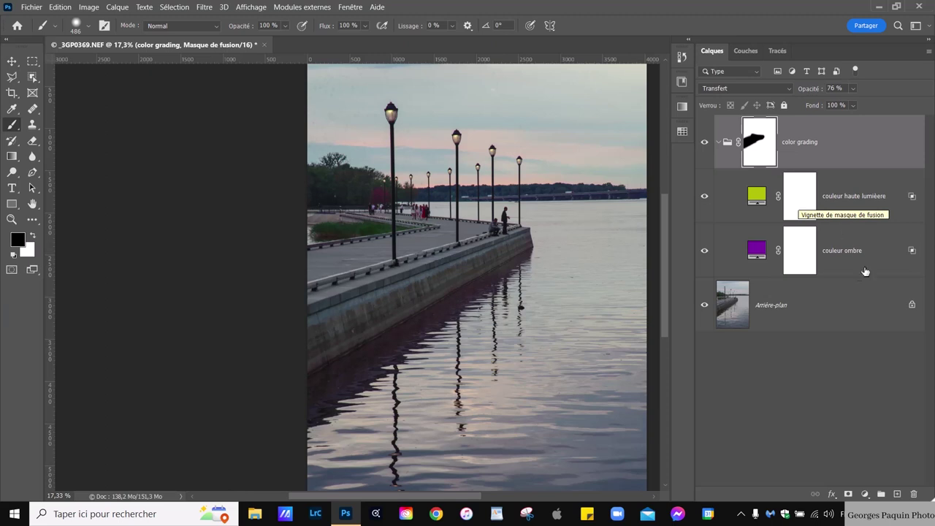
click(874, 160)
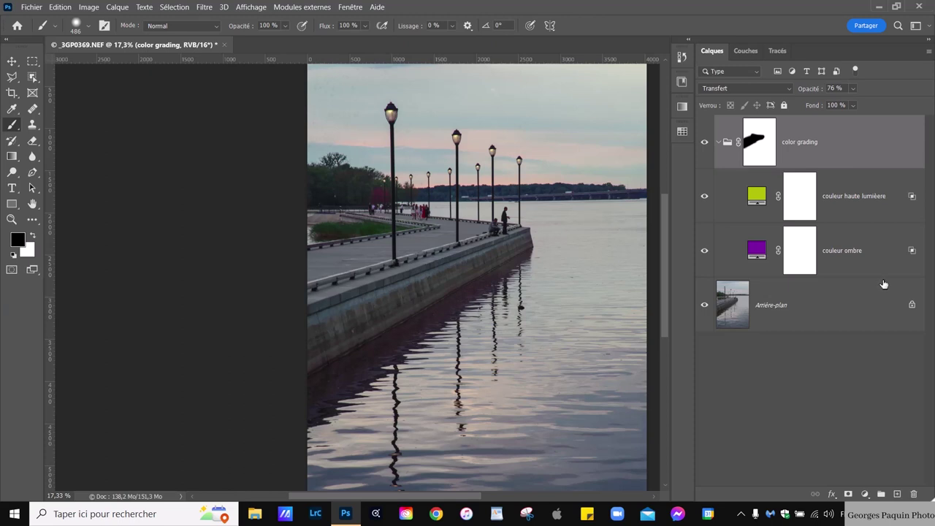
click(720, 143)
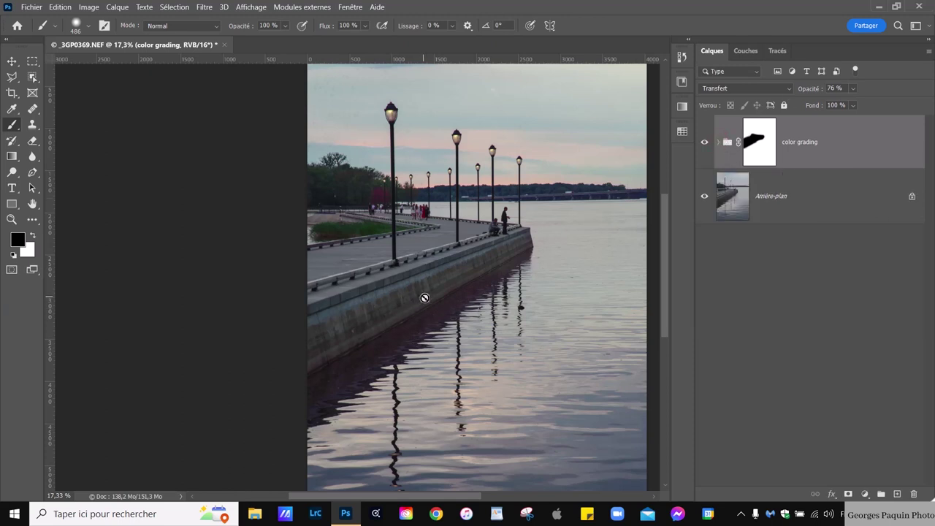
scroll(425, 297, down, 2)
key(h)
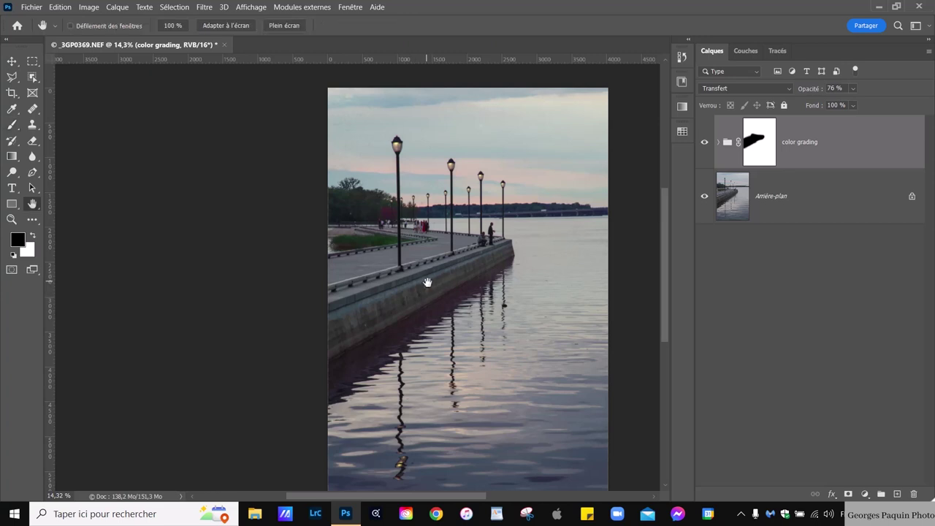
scroll(428, 283, down, 1)
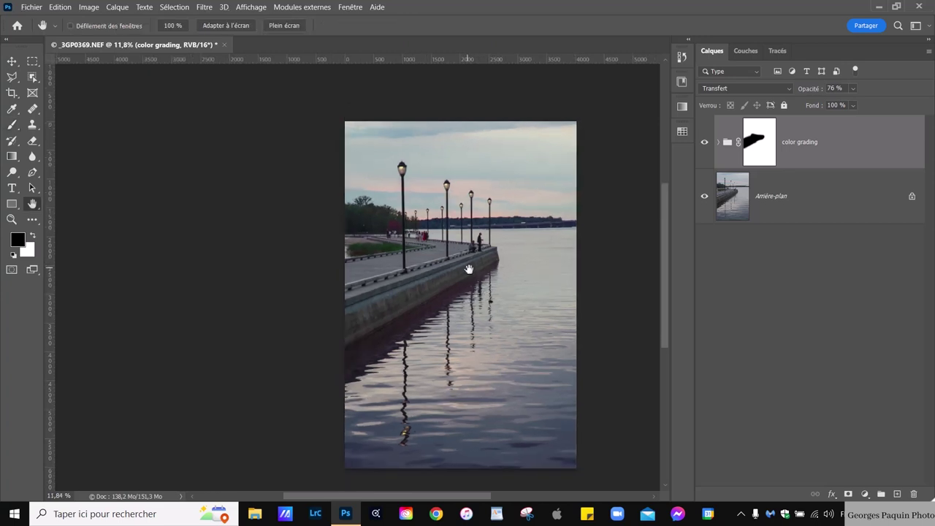
click(866, 494)
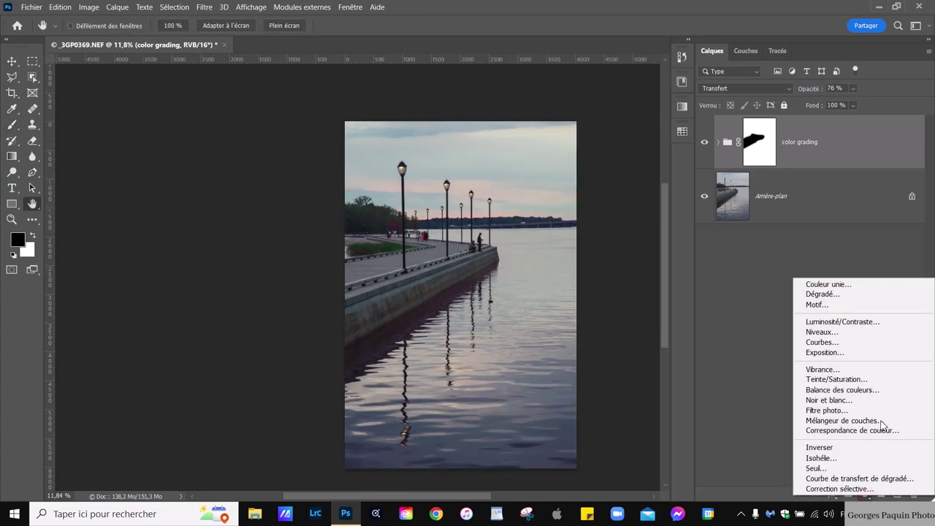
Step: Add a Courbes layer capping whites at 218 and pulling midtones from 128 to 65
click(851, 346)
drag(277, 254, 215, 245)
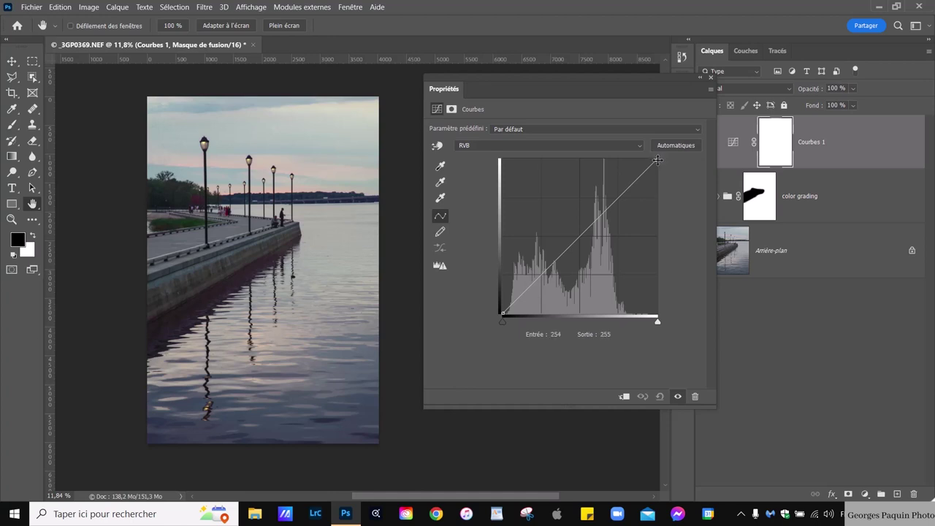
drag(658, 160, 673, 183)
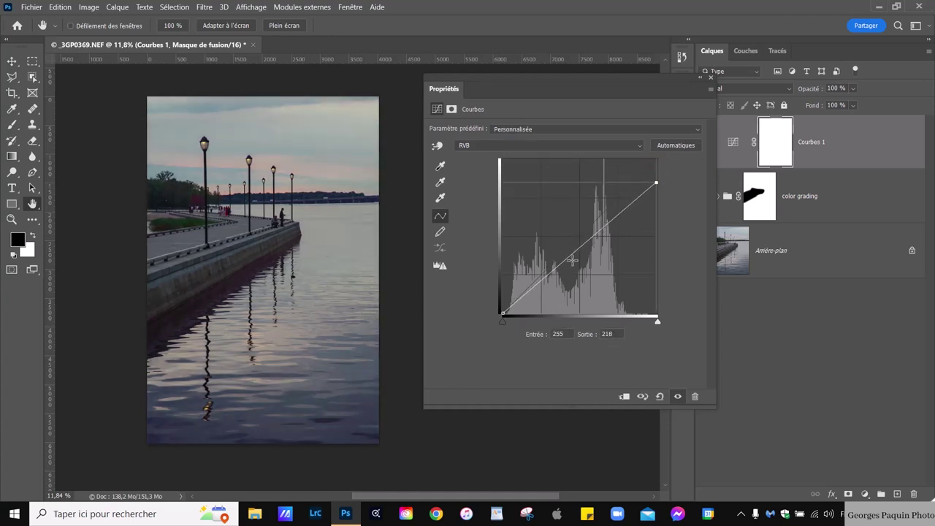
drag(585, 247, 580, 275)
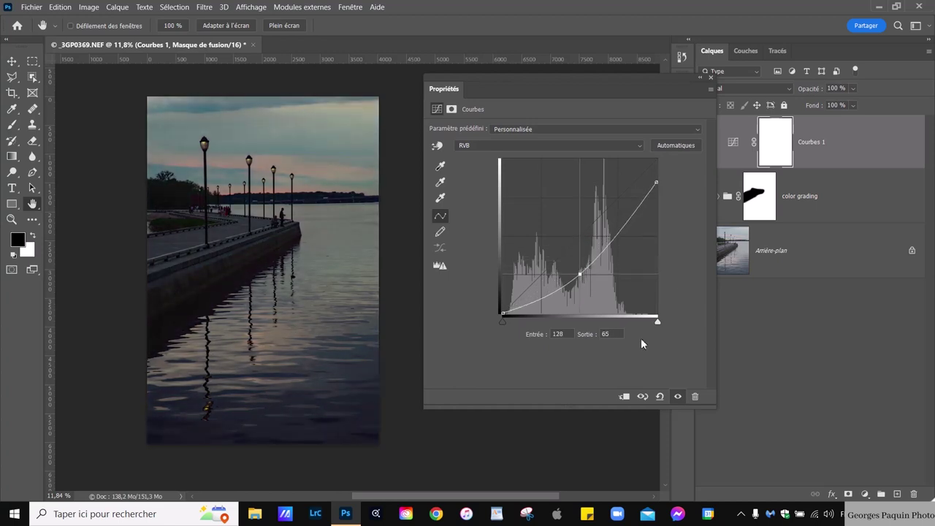
click(711, 77)
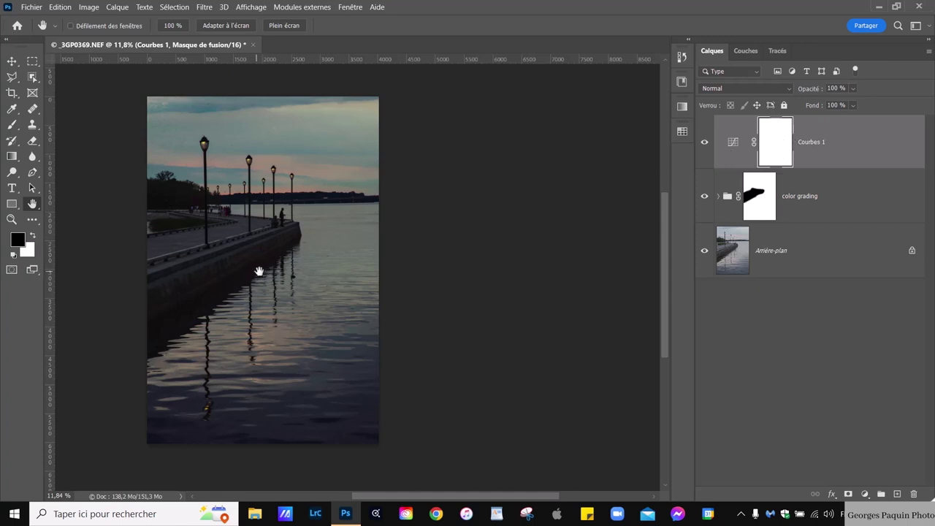
drag(257, 269, 313, 265)
Step: Set up the brush at about 2933 px
key(b)
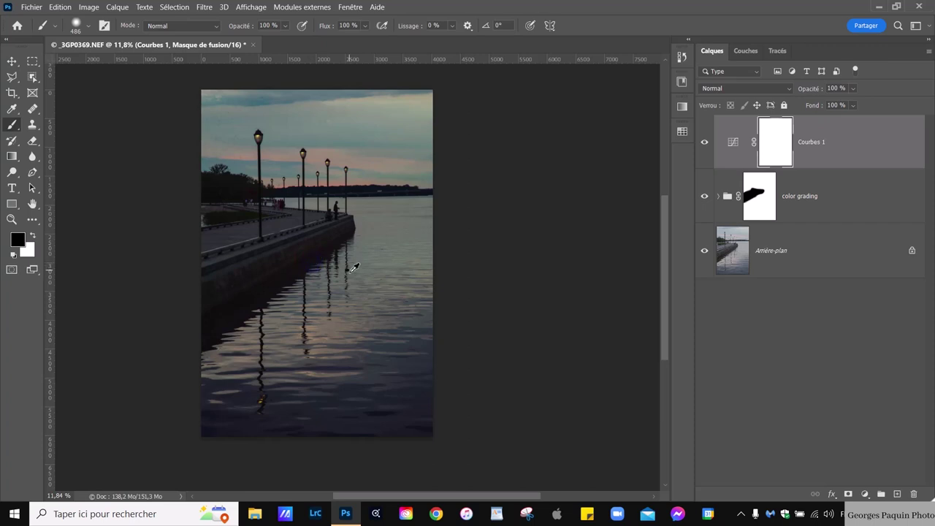
drag(387, 269, 428, 271)
mouse_move(338, 234)
mouse_down()
mouse_move(359, 244)
mouse_move(419, 244)
mouse_up()
drag(355, 203, 350, 210)
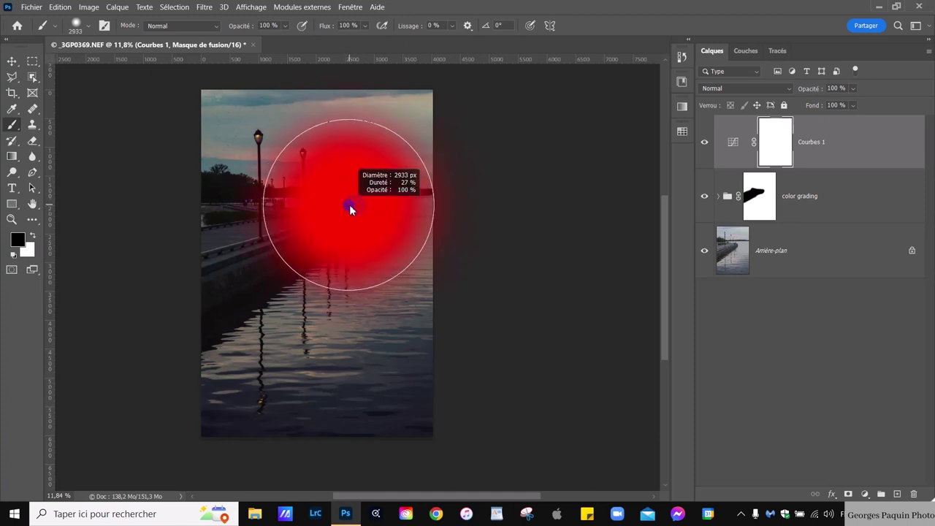
Step: Paint black across the photo's centre on the Courbes 1 mask, leaving only dark edges
click(336, 204)
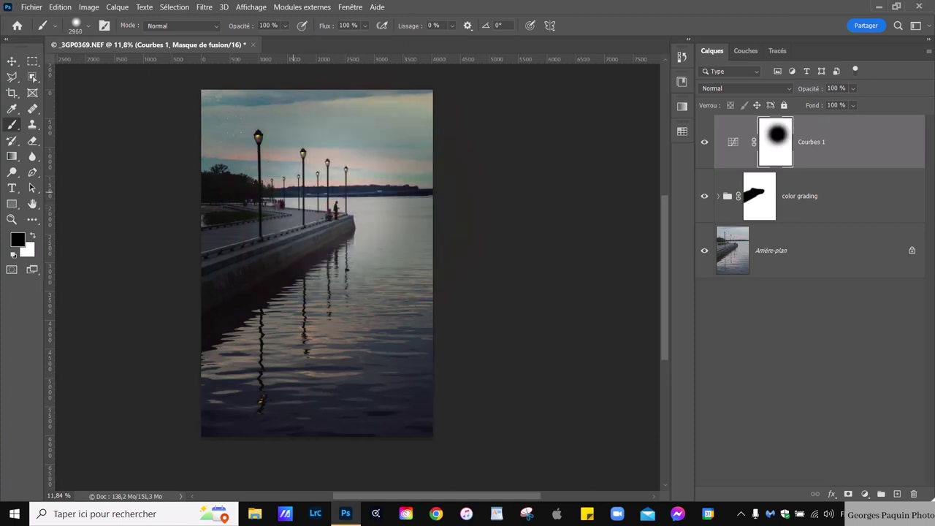
click(293, 184)
click(301, 295)
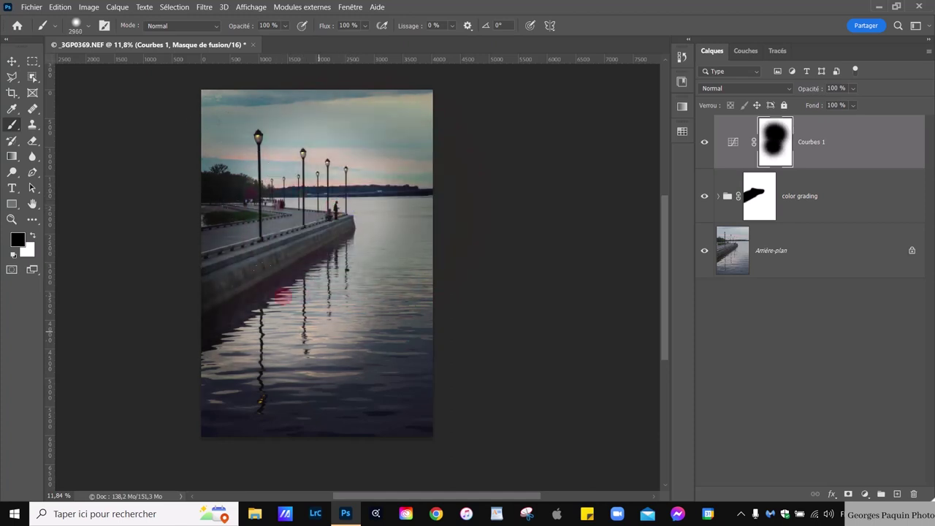
click(334, 340)
click(336, 189)
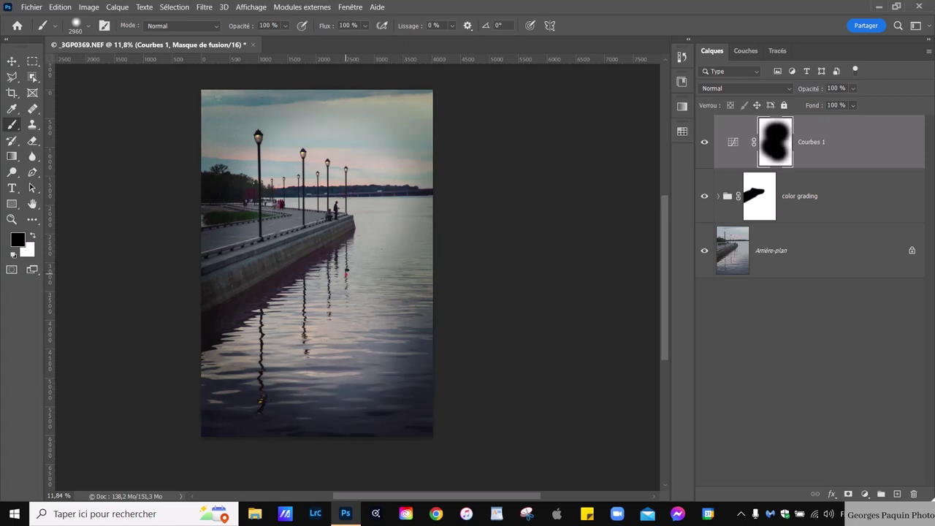
click(299, 330)
click(296, 333)
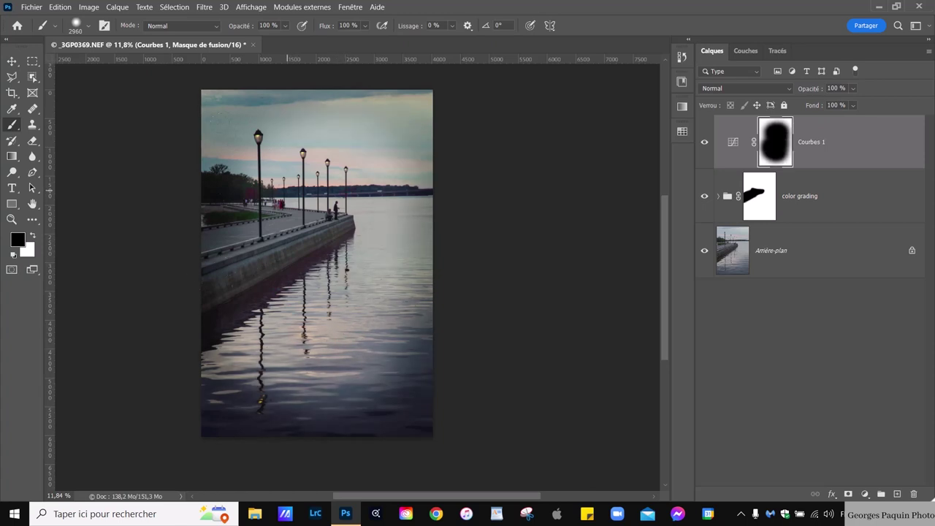
click(308, 253)
click(340, 189)
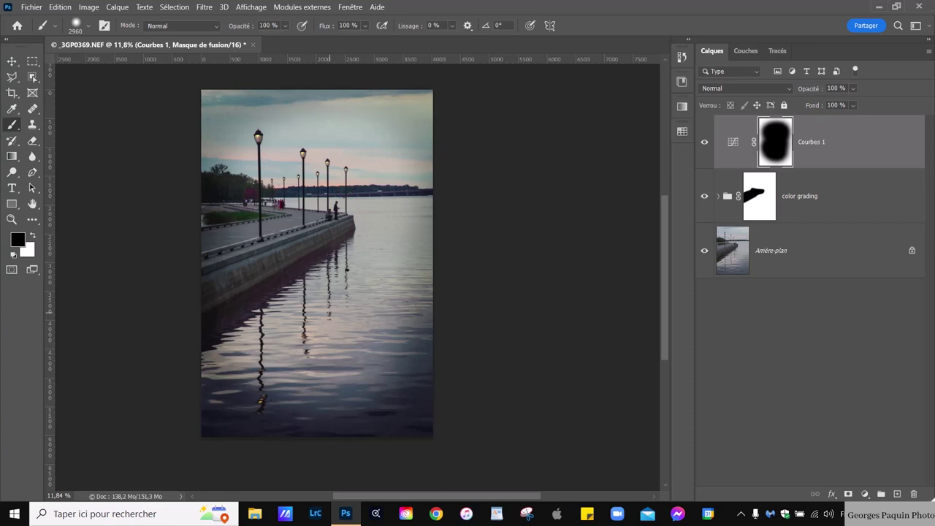
click(335, 314)
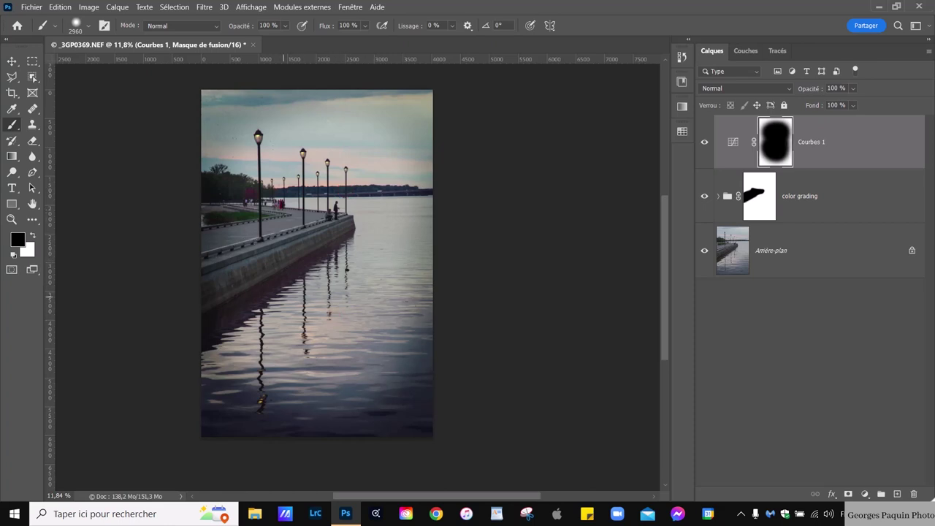
key(h)
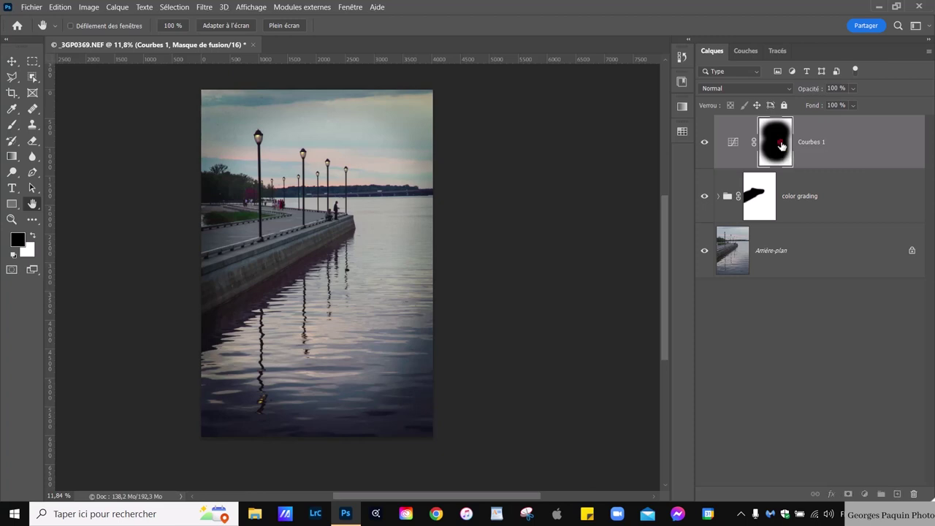
Step: Feather the Courbes 1 mask to about 470 px, previewing it in black and white
alt+click(781, 146)
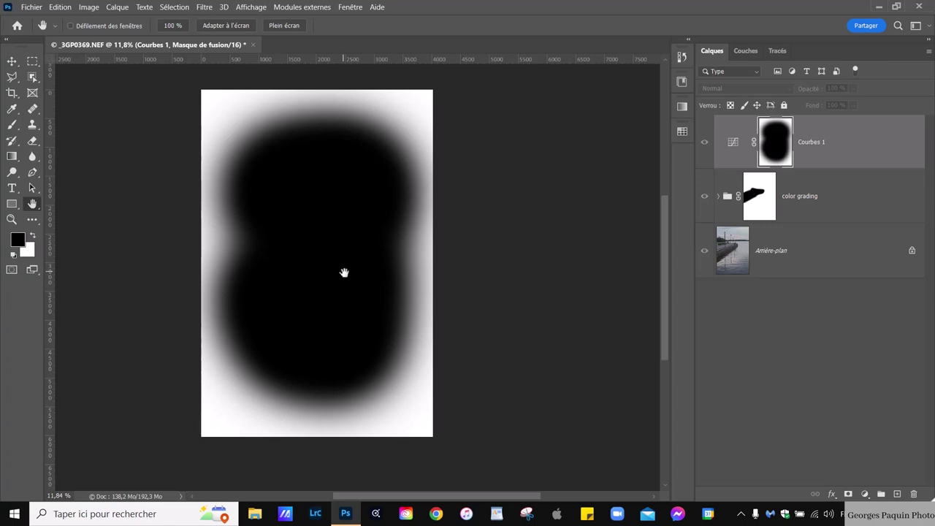
double_click(783, 151)
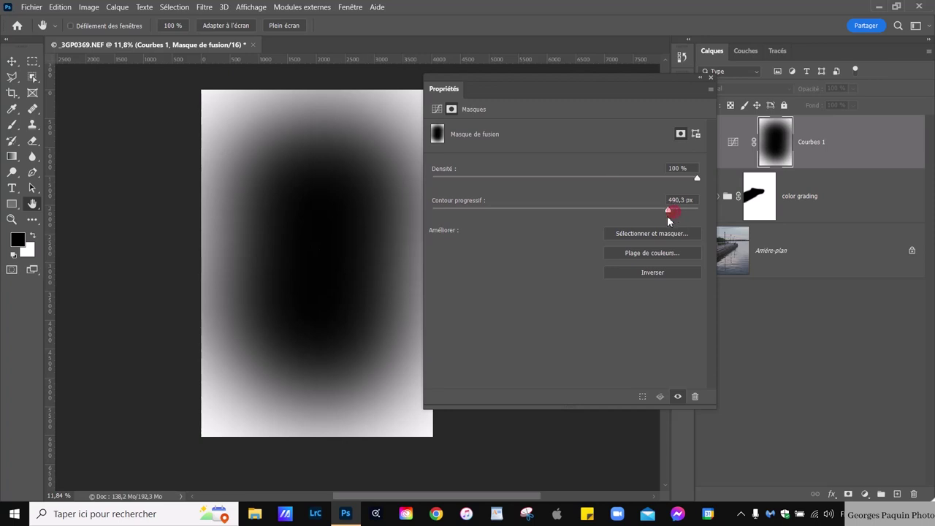
drag(674, 211, 665, 211)
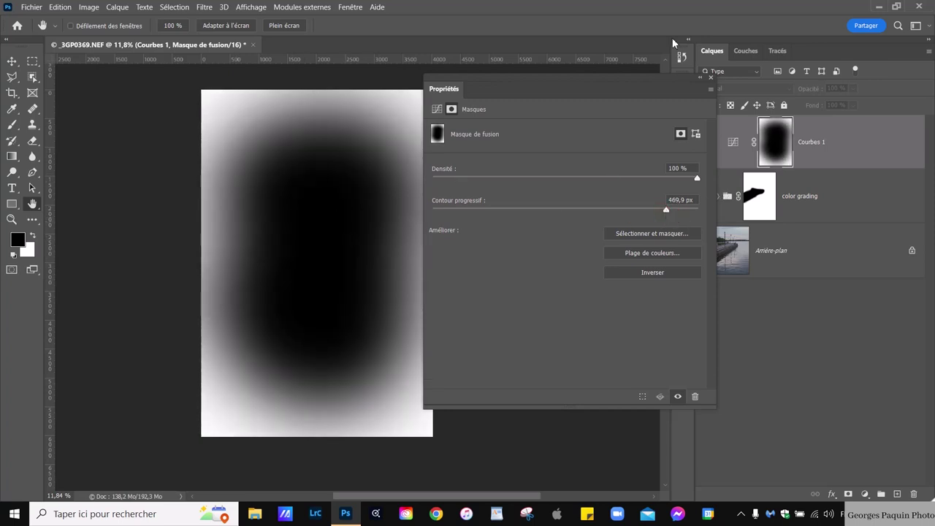
click(713, 76)
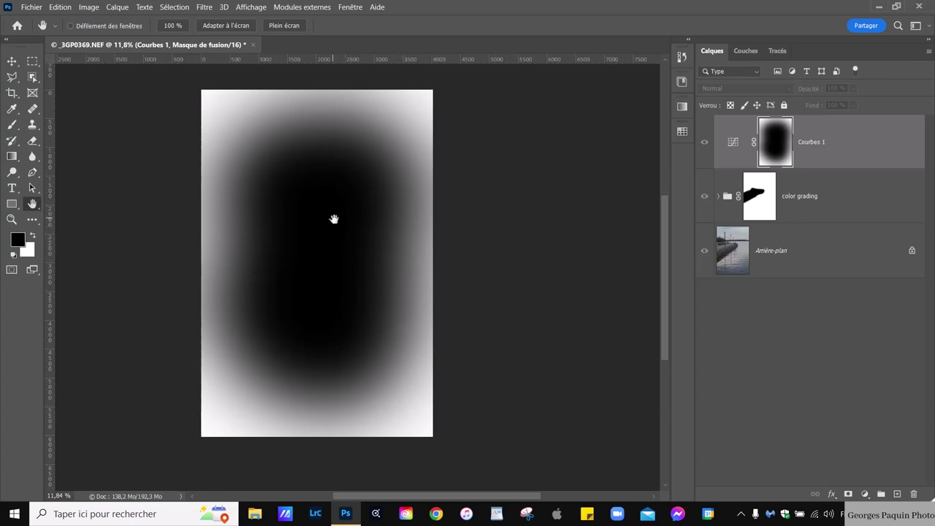
alt+click(774, 158)
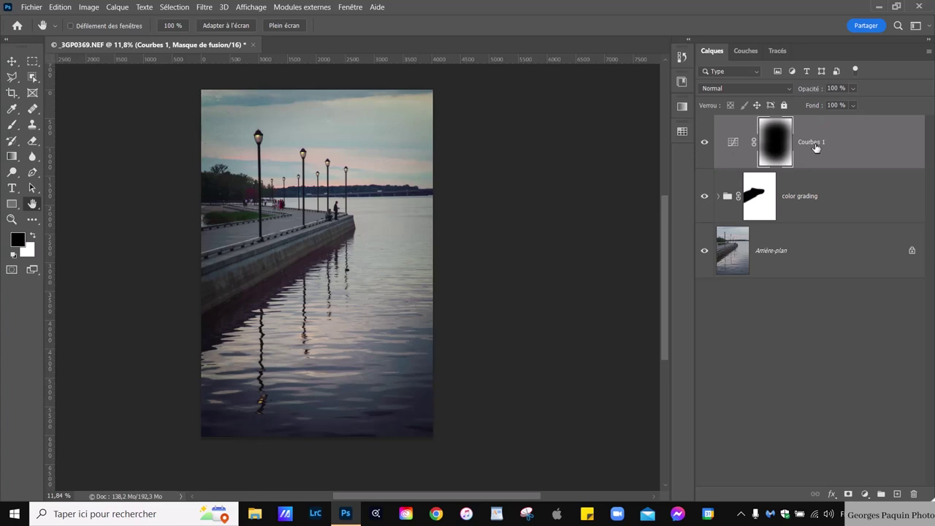
Step: Rename the Courbes 1 layer to 'vignette'
double_click(816, 145)
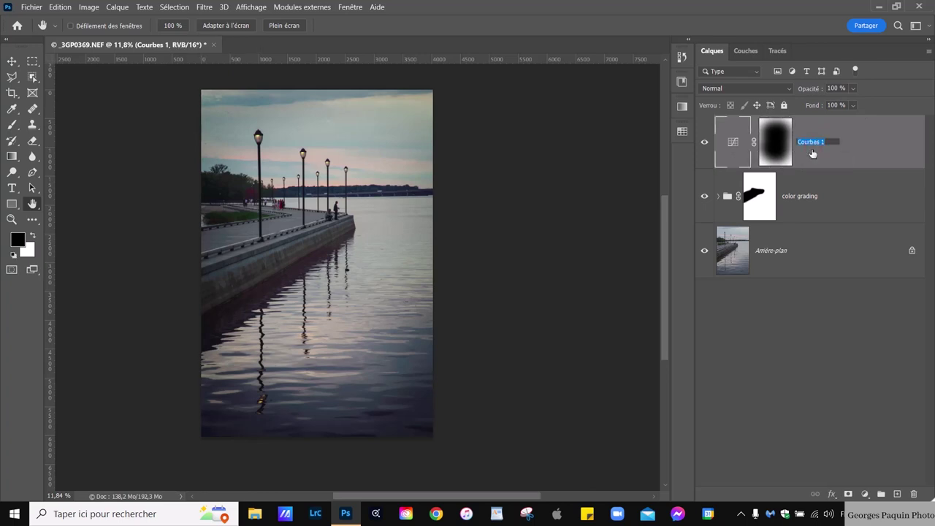
text(vignette)
key(Return)
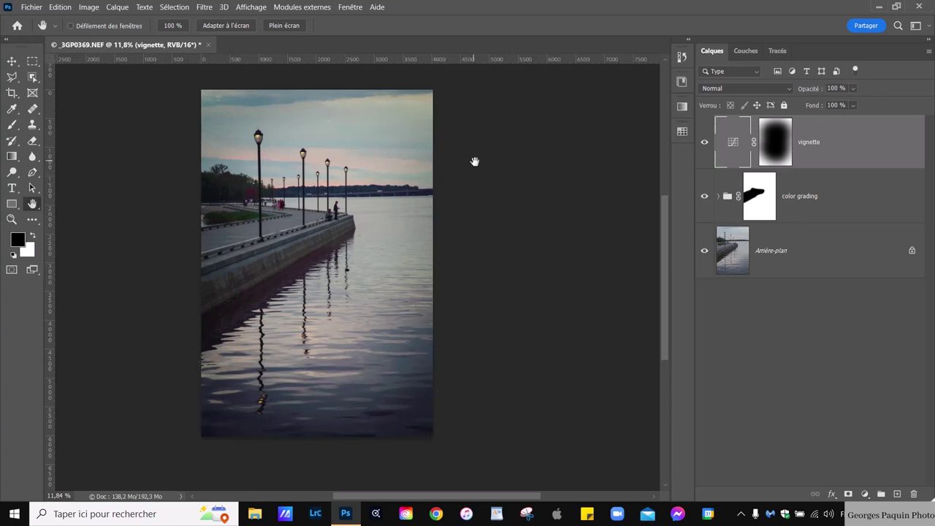
Step: Add a second Courbes layer with white point 103 and a point at 140/25, then view its mask
click(864, 494)
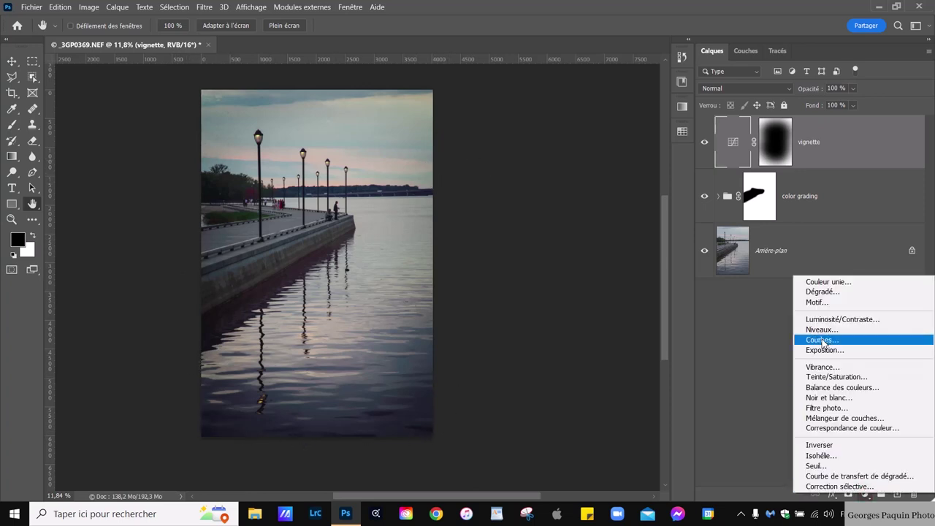
click(819, 340)
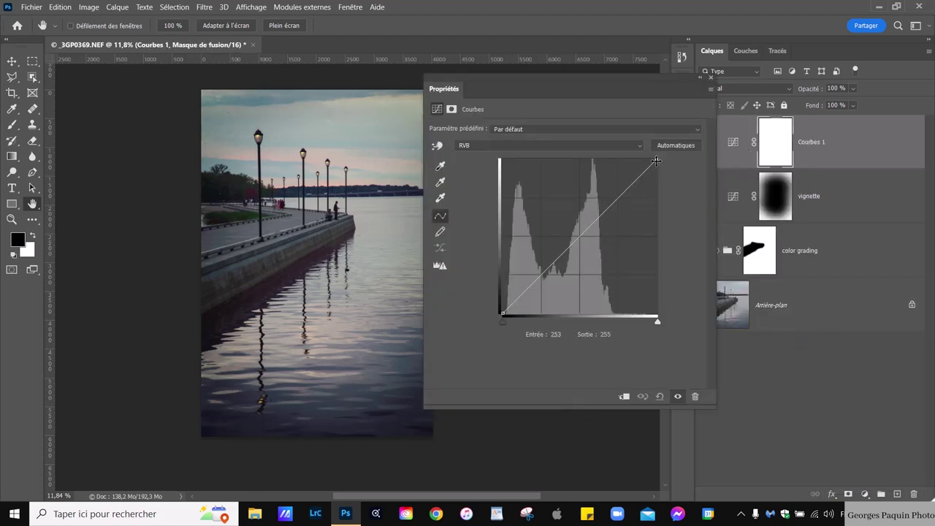
drag(656, 160, 693, 251)
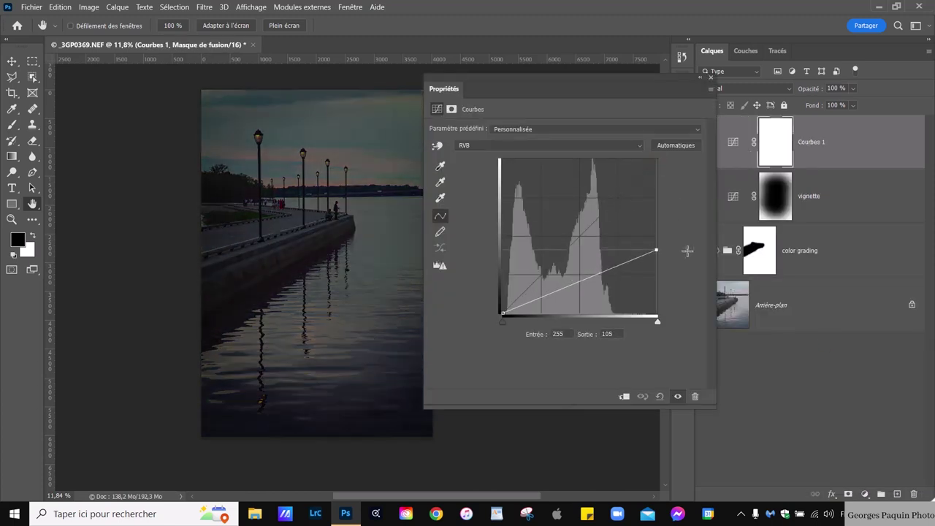
drag(589, 282, 588, 300)
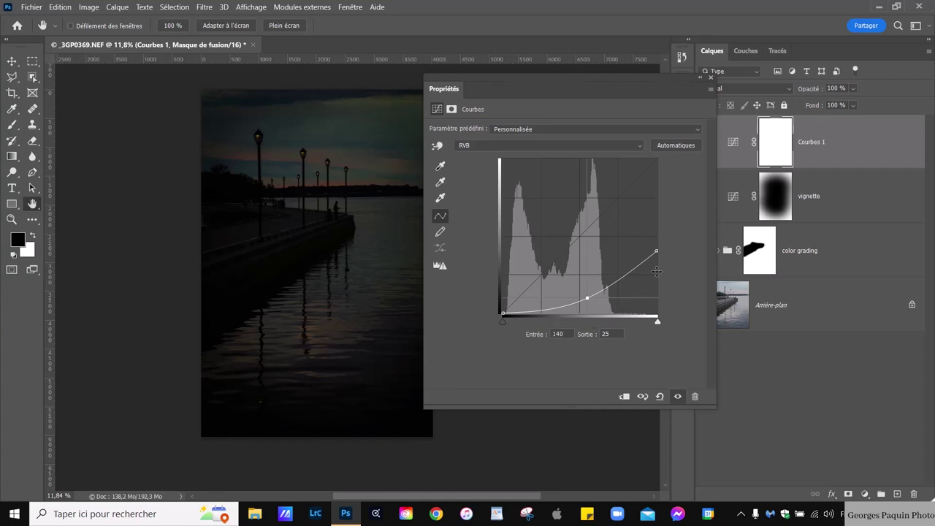
click(714, 79)
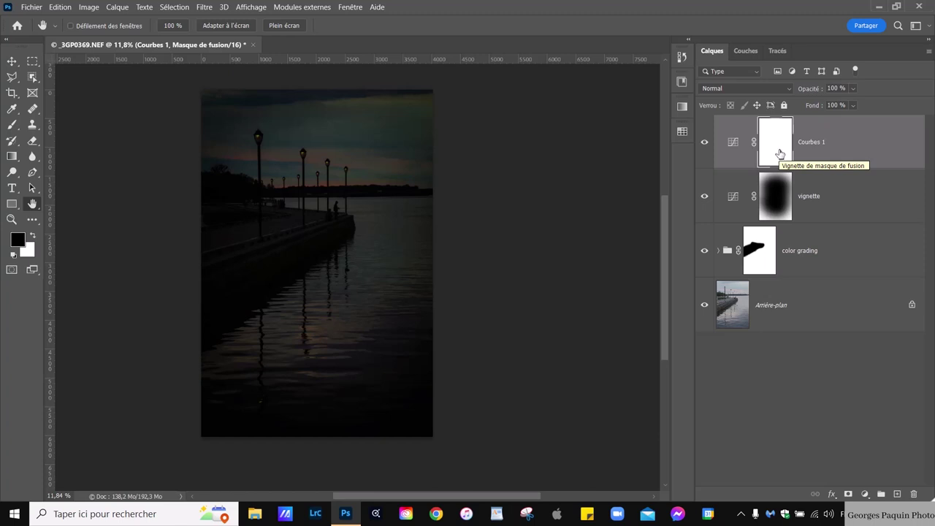
alt+click(780, 154)
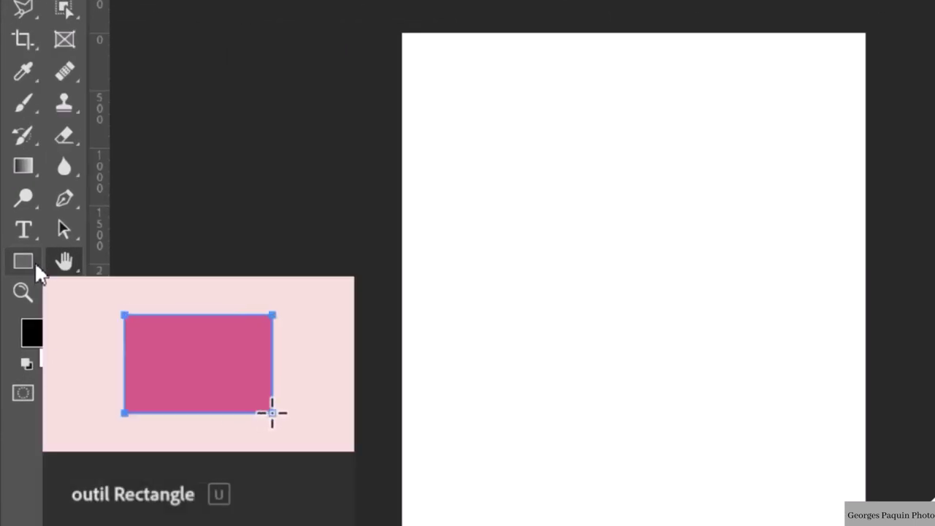
Step: Choose the Rectangle tool from the shape tools
right_click(35, 261)
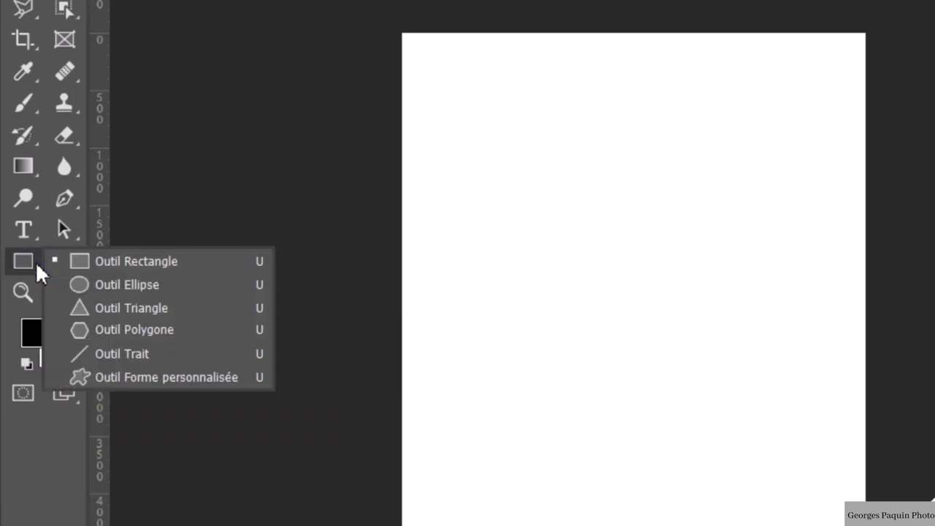
click(173, 262)
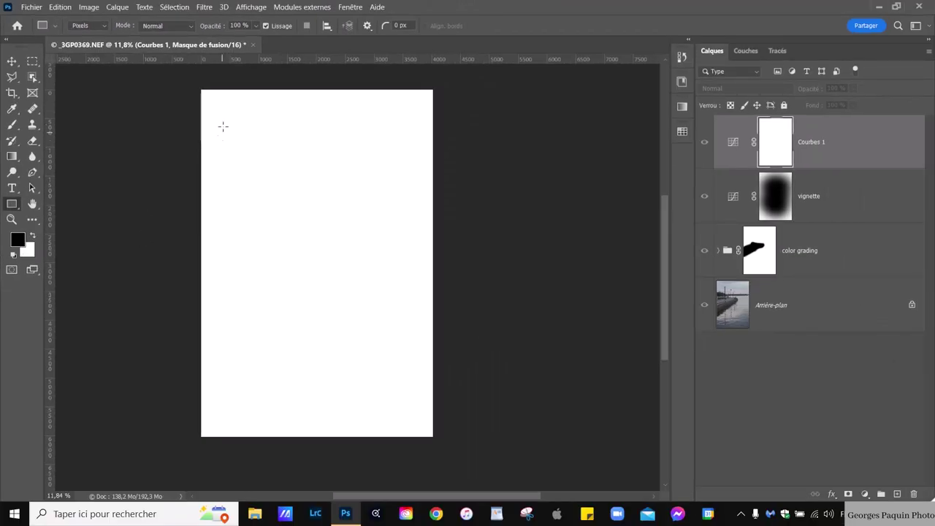
Step: Black out an inset rectangle on the Courbes 1 mask, then lift its curve to lighten the border
mouse_move(214, 103)
mouse_down()
mouse_move(392, 359)
mouse_move(420, 425)
mouse_up()
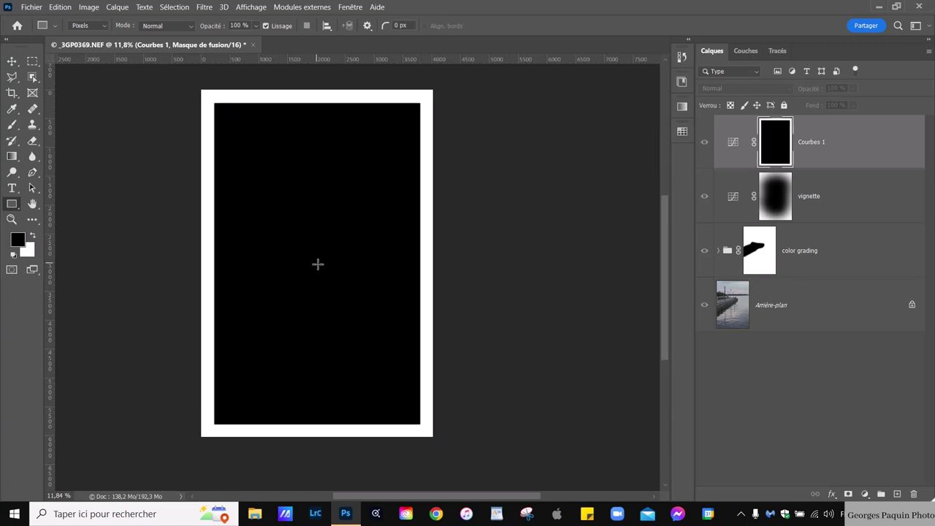
alt+click(786, 154)
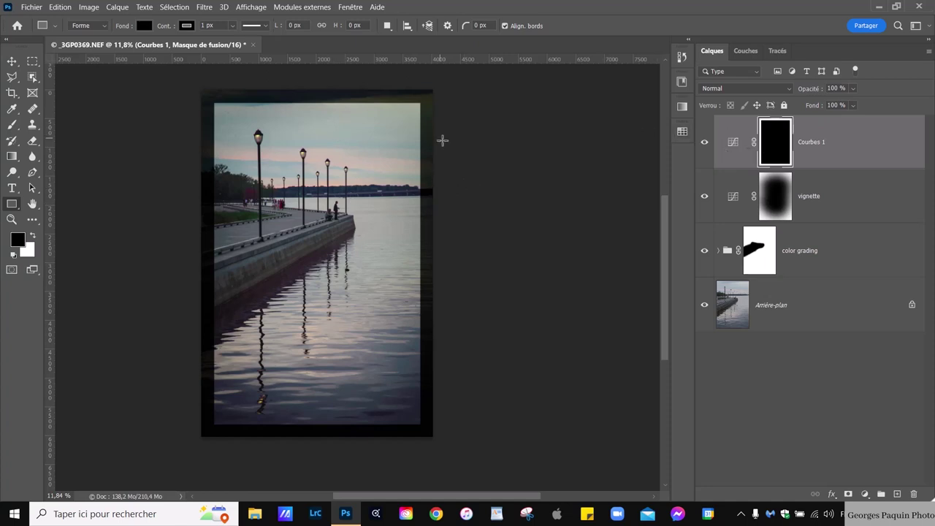
double_click(728, 148)
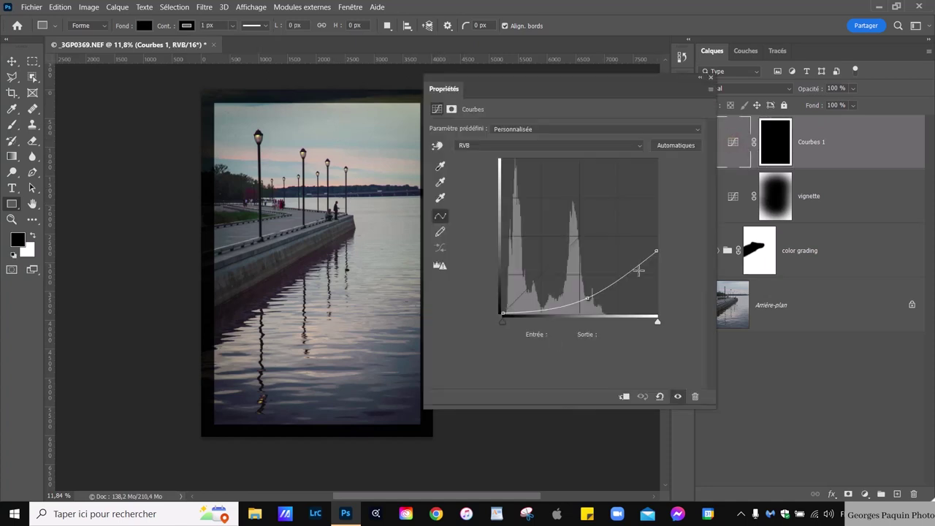
drag(589, 301, 586, 293)
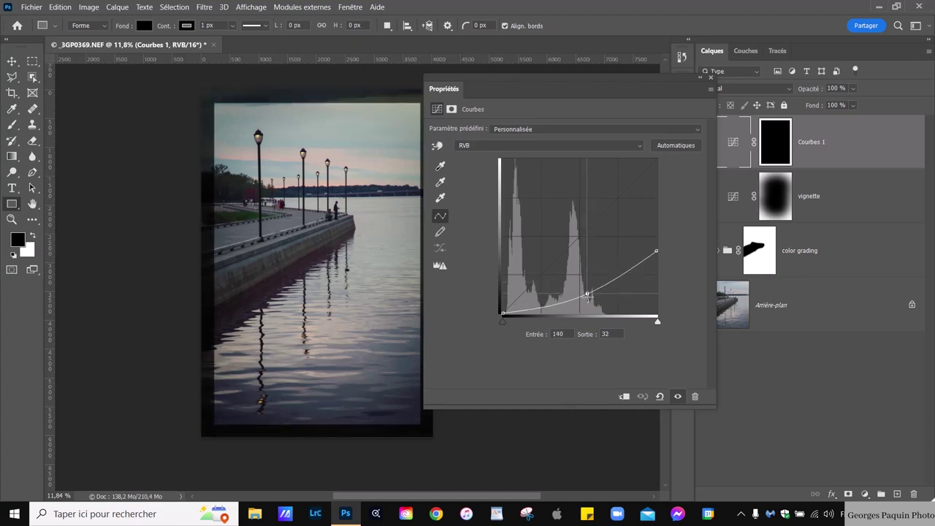
click(709, 78)
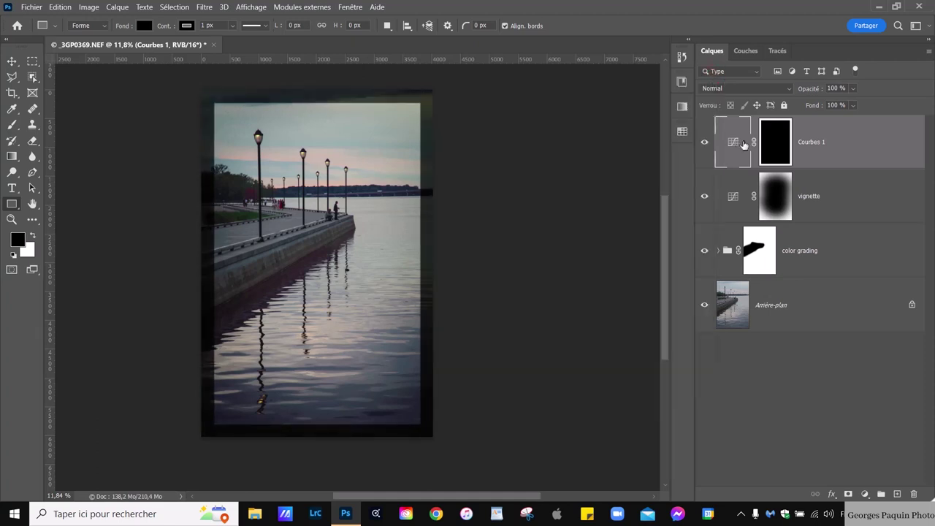
click(780, 142)
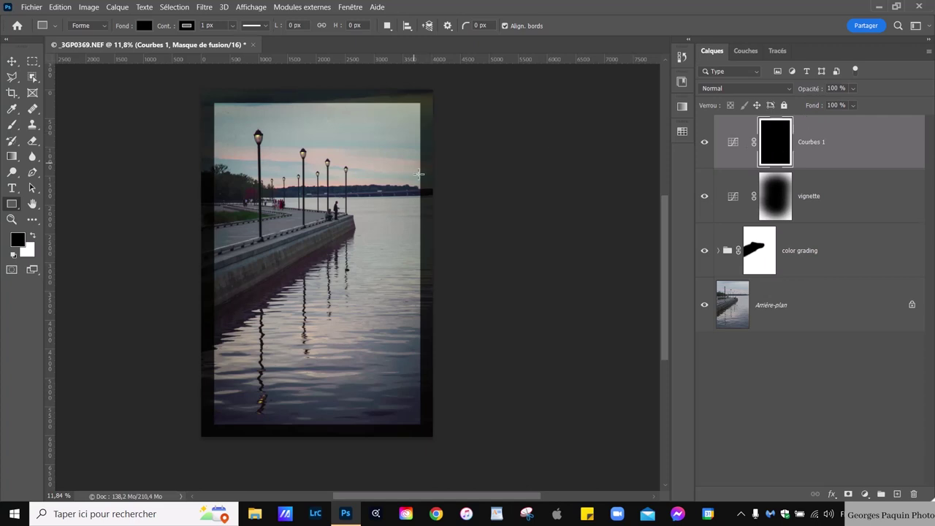
key(h)
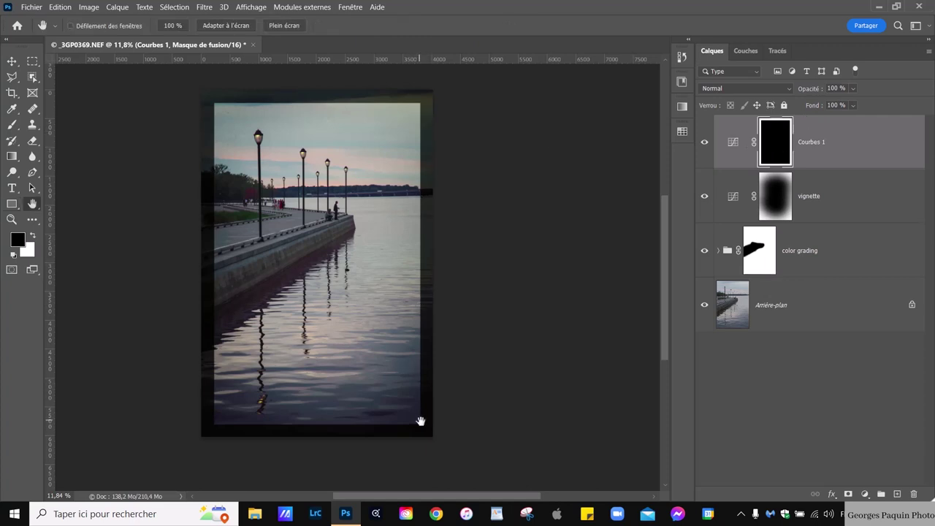
Step: Give the Courbes 1 mask a 116,5 px feather so the dark border fades softly
double_click(776, 143)
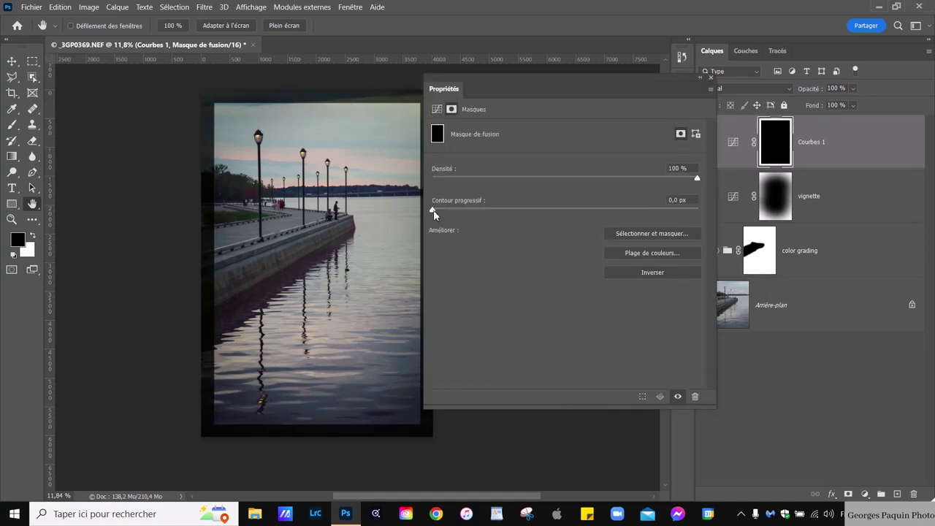
drag(434, 212, 611, 212)
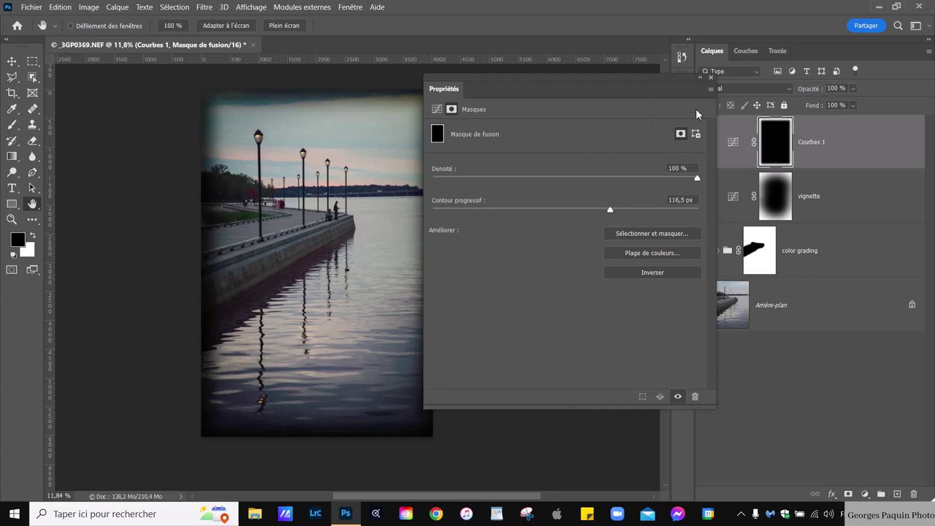
click(711, 77)
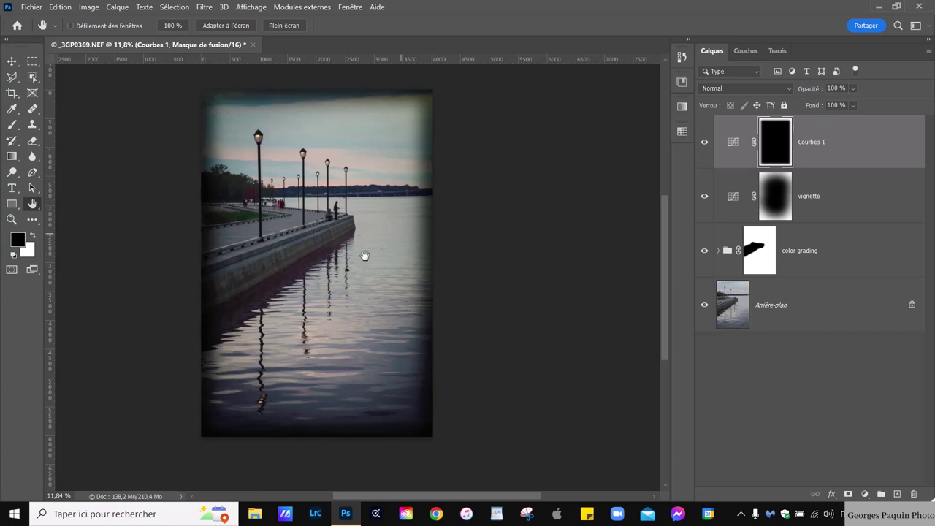
Step: Raise the Courbes 1 white point and lift a midtone point to 137→75 to lighten the border
click(733, 142)
double_click(734, 142)
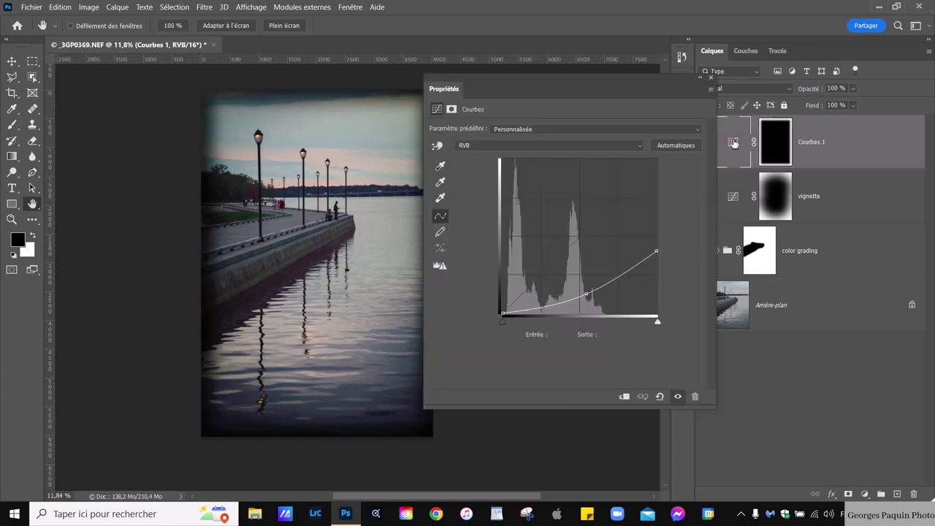
drag(659, 251, 667, 233)
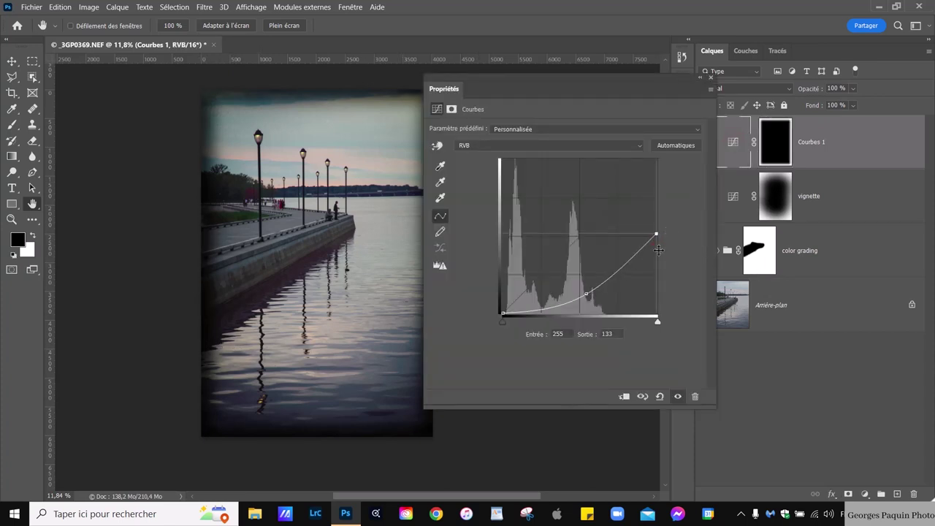
drag(588, 297, 587, 274)
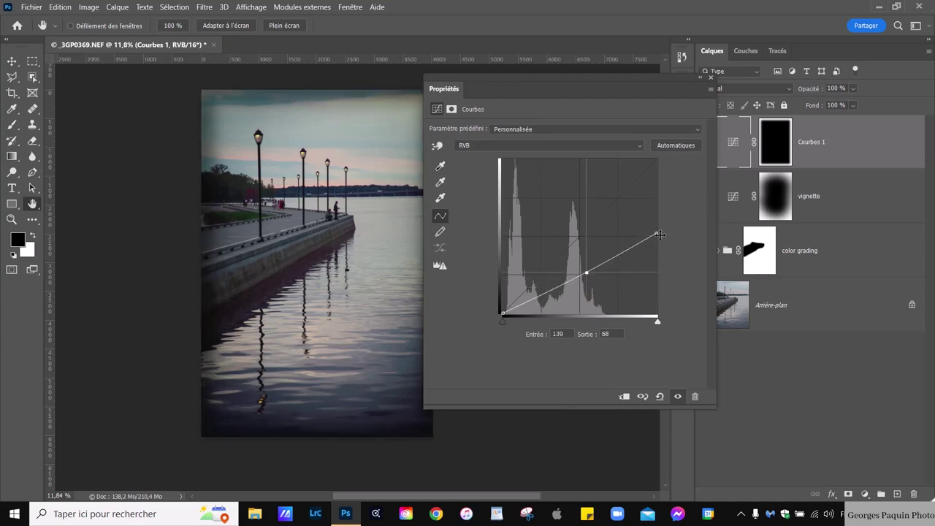
drag(657, 233, 662, 214)
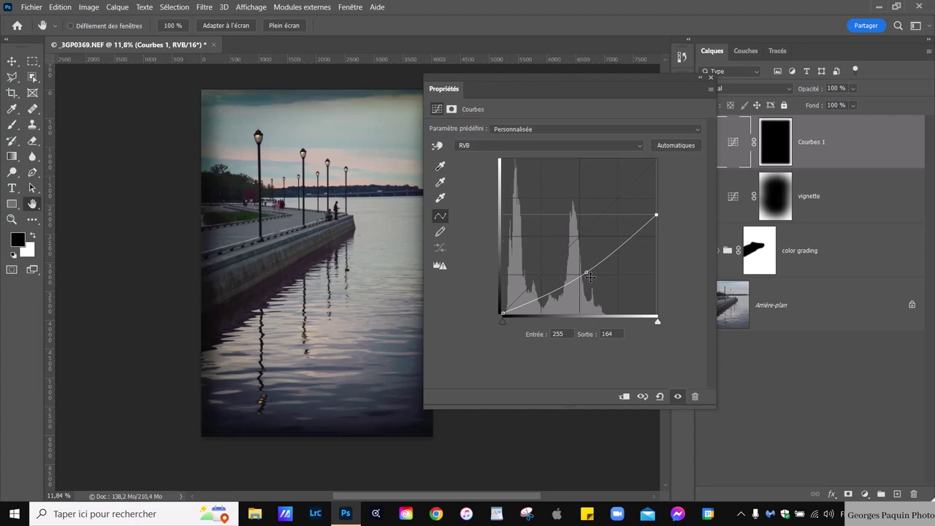
drag(586, 273, 586, 271)
drag(537, 91, 625, 109)
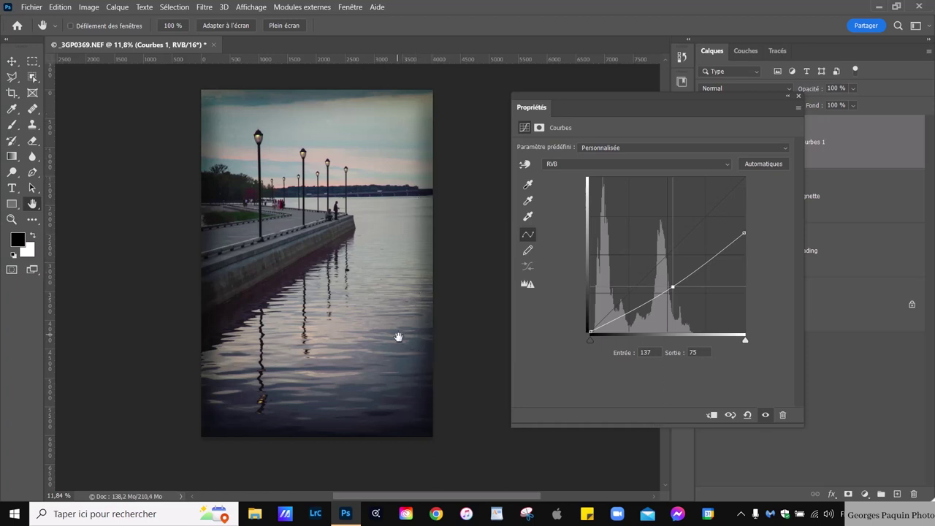
Step: Nudge the red channel curve up to 114→118
click(609, 166)
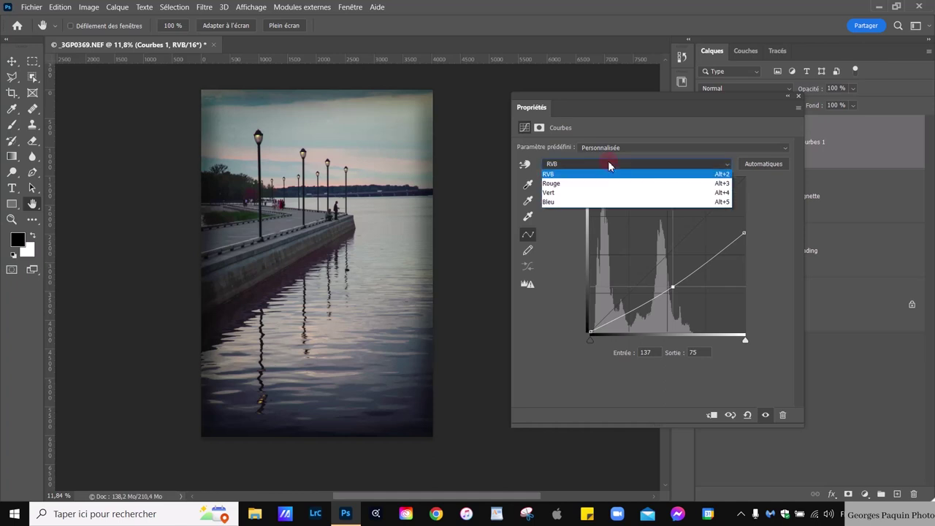
click(553, 183)
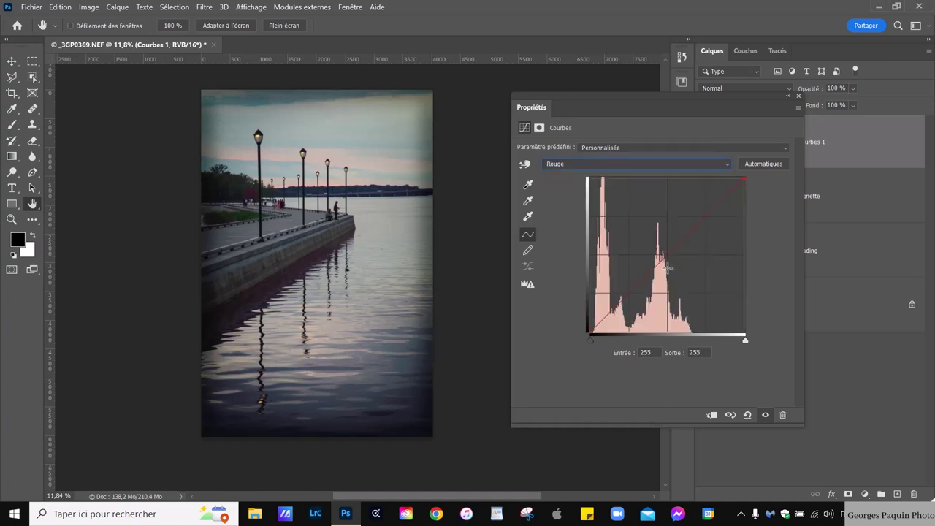
drag(662, 260, 661, 261)
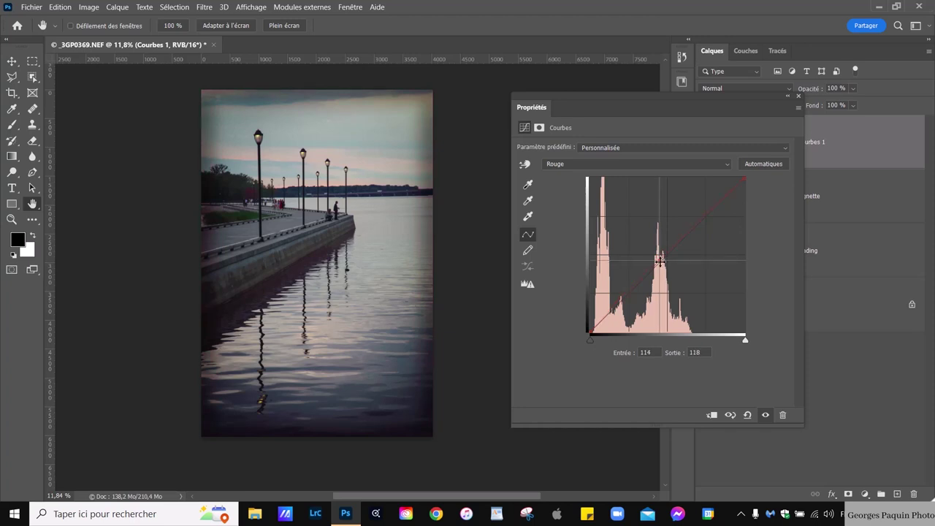
Step: Pull the blue channel curve down to 154→135 to reduce blue
click(563, 165)
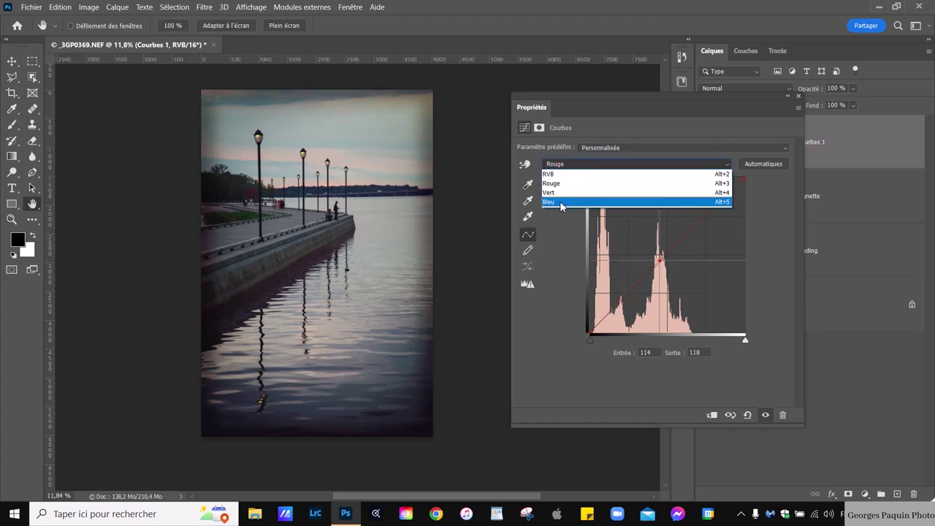
click(560, 201)
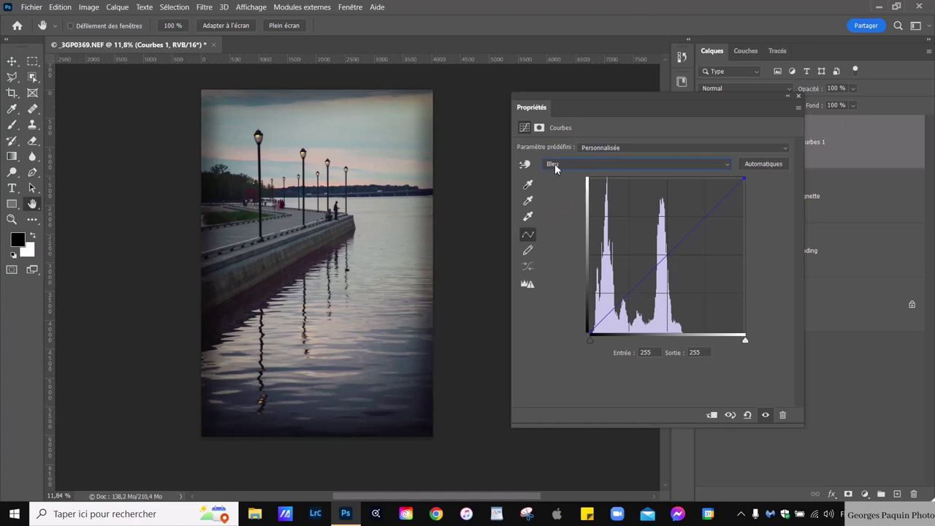
drag(679, 243, 682, 251)
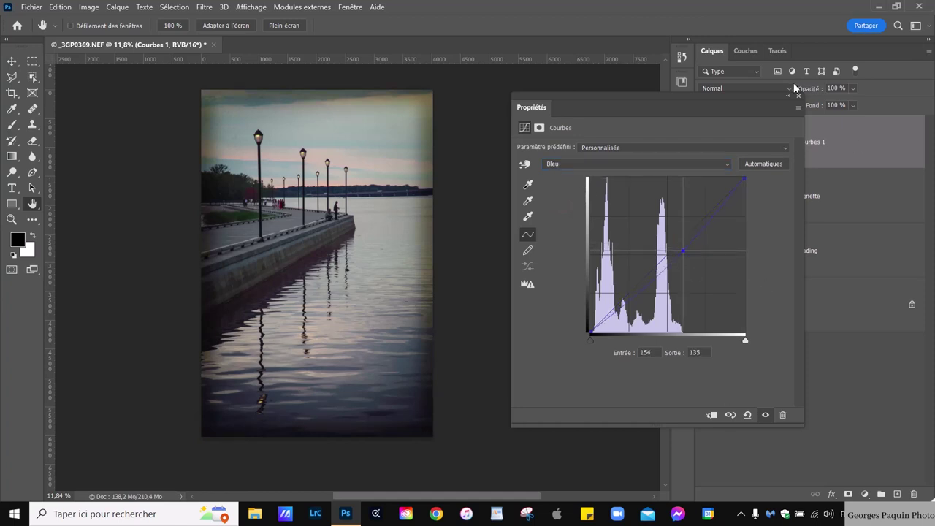
click(799, 97)
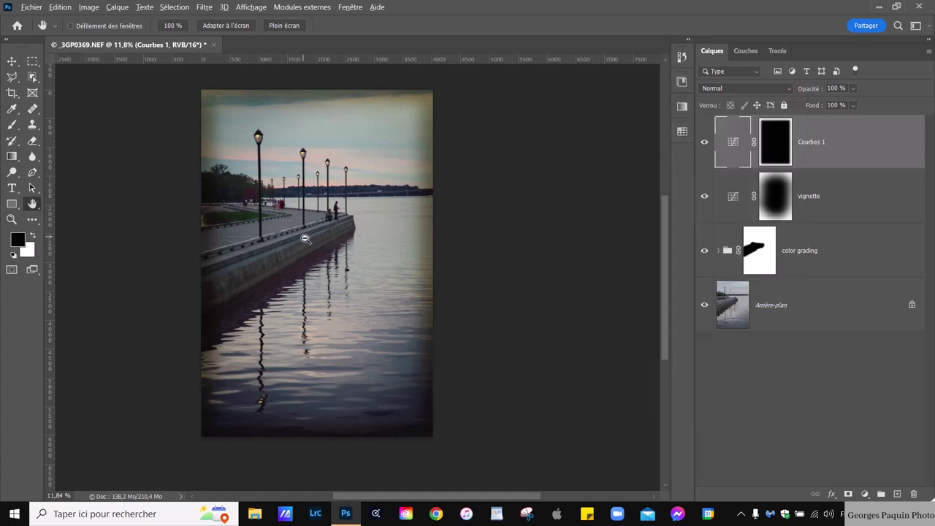
Step: Zoom the canvas to about 67%, centred on the promenade streetlamps
scroll(305, 238, down, 1)
scroll(305, 239, up, 3)
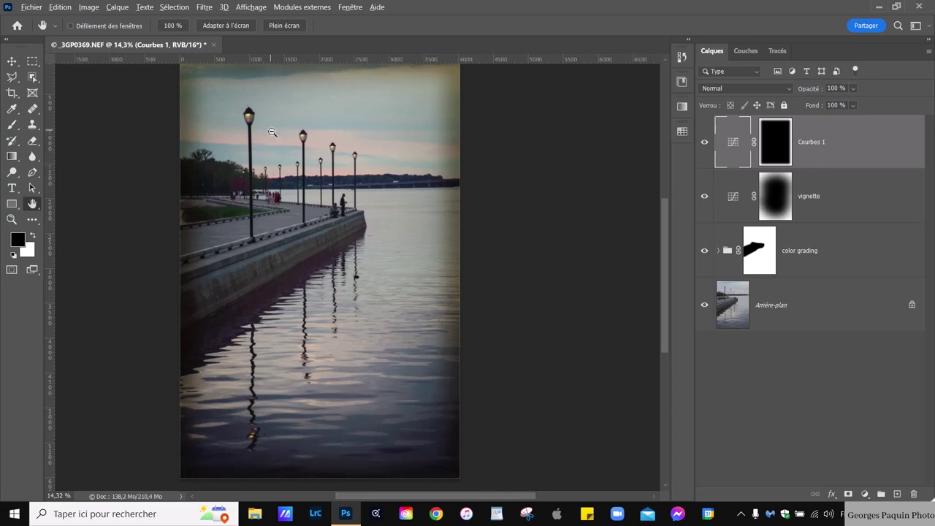
scroll(272, 133, up, 5)
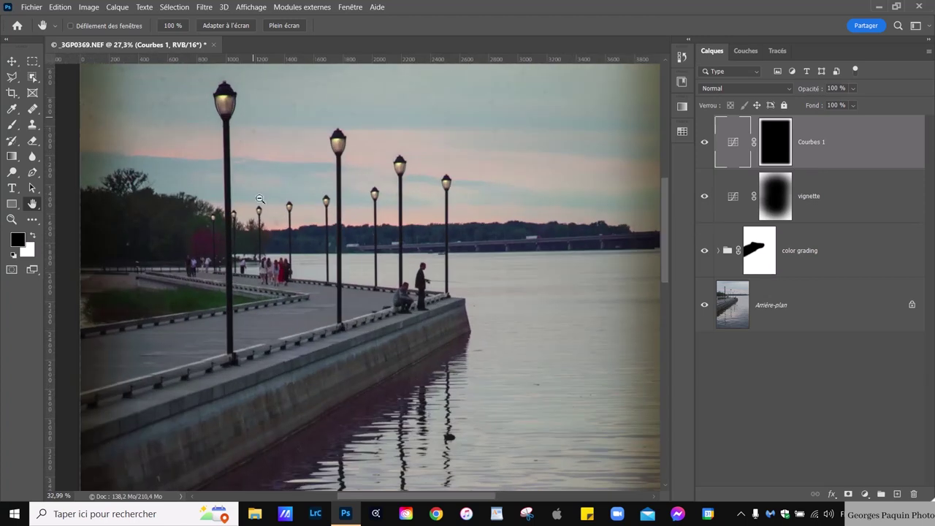
scroll(259, 199, up, 4)
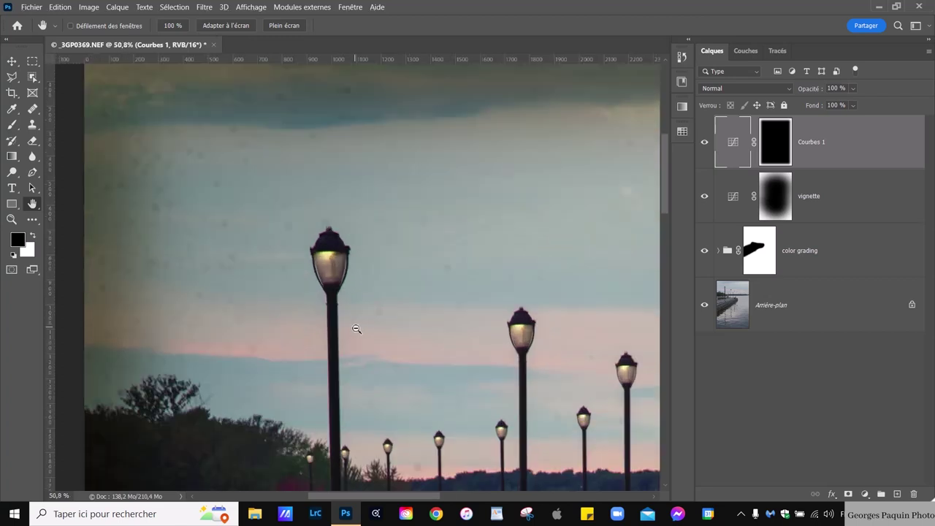
scroll(357, 328, up, 2)
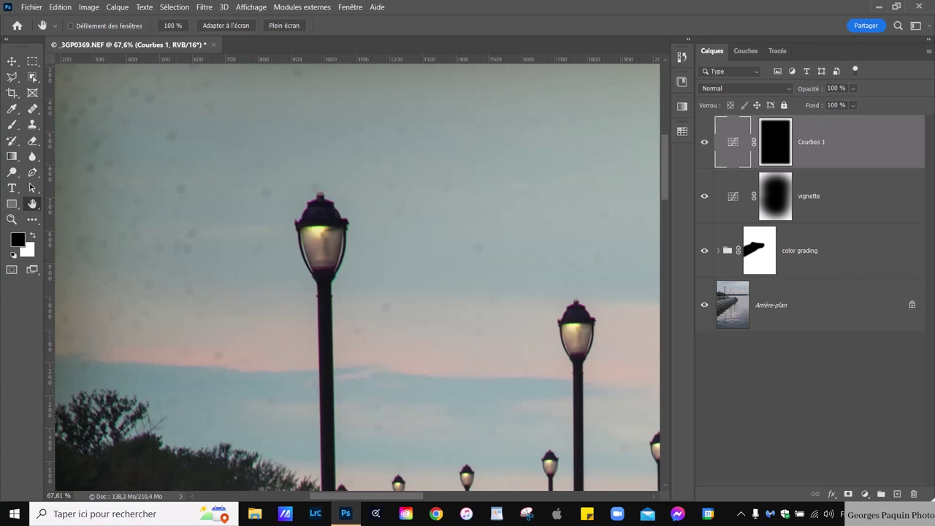
Step: Add empty layer Calque 1 on top and set the brush colour to light blue a2b2c9
click(897, 494)
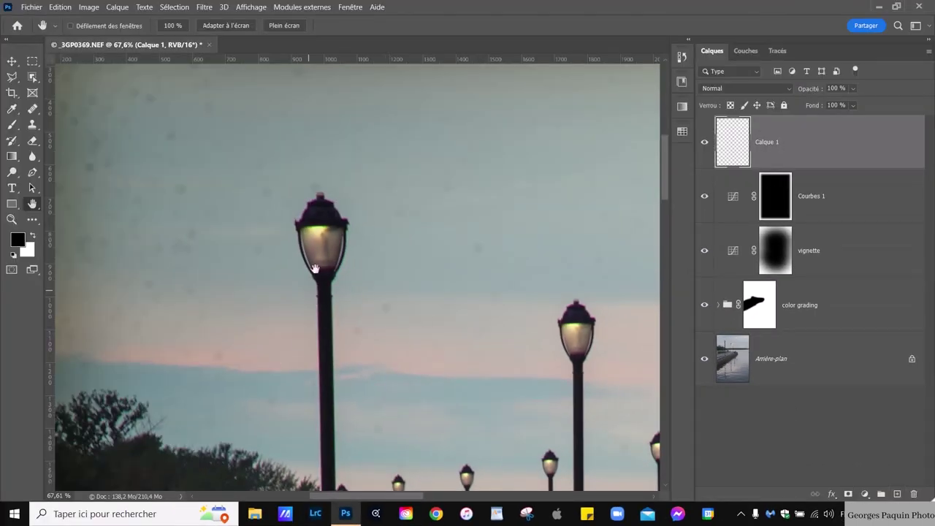
key(b)
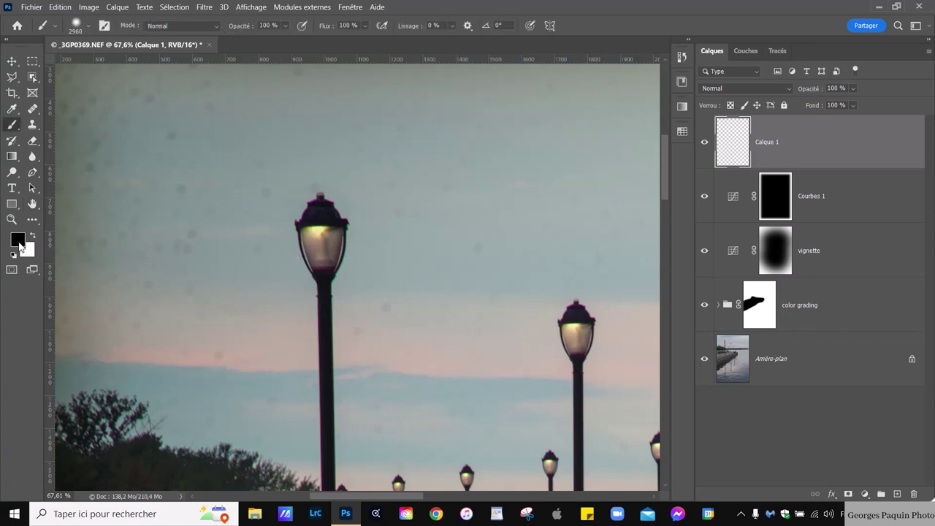
click(18, 239)
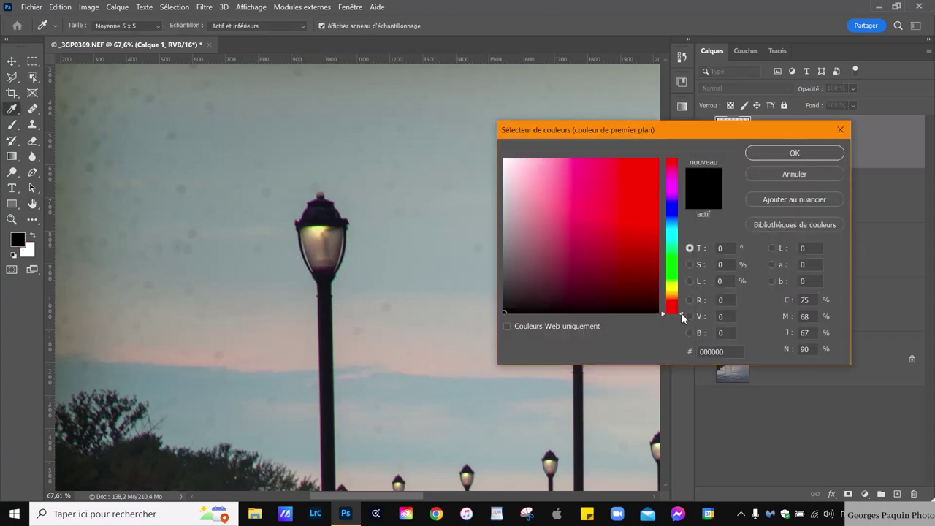
drag(683, 314, 687, 285)
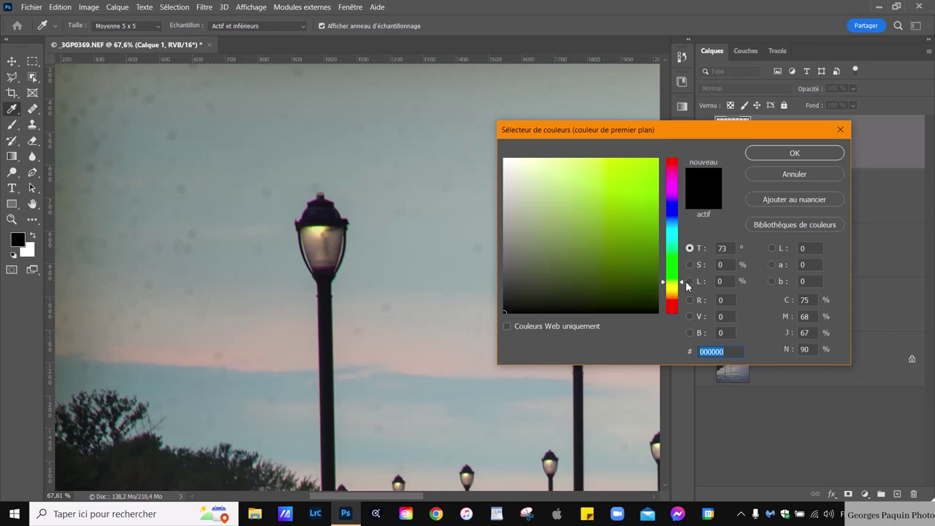
drag(687, 286, 687, 220)
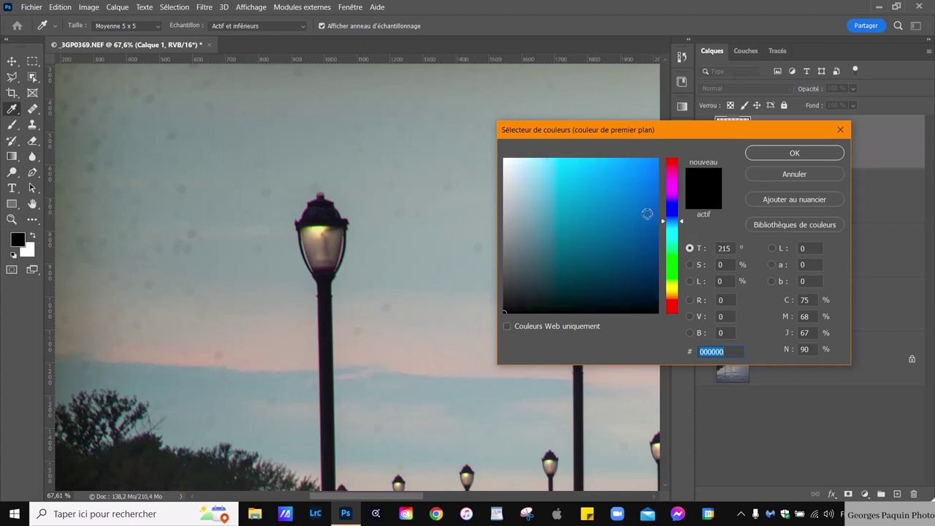
click(533, 190)
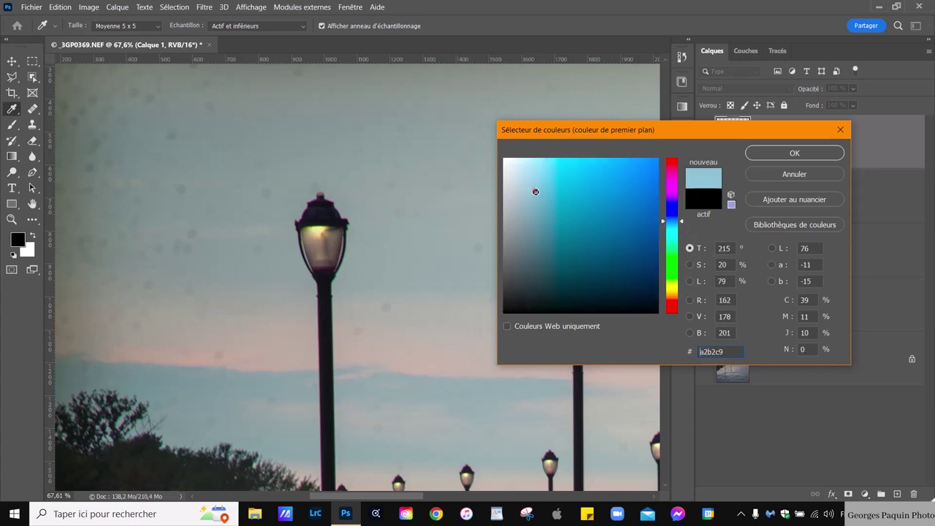
click(794, 154)
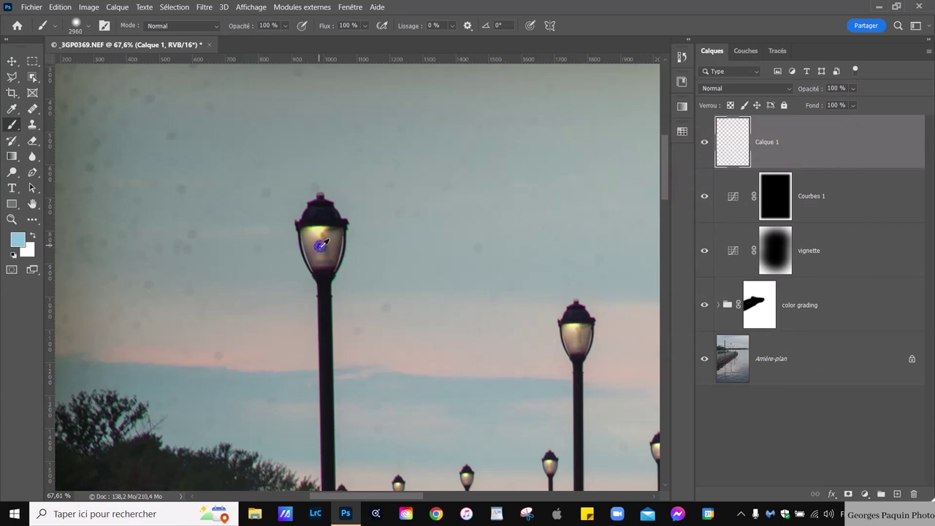
Step: Set a soft brush around 94 px and paint blue glows on the left and right lamp globes
click(88, 25)
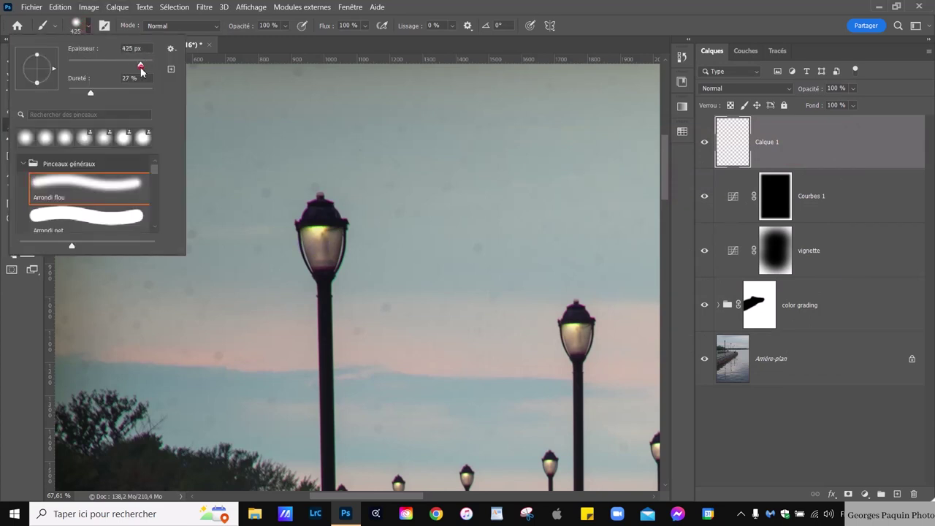
drag(141, 68, 106, 76)
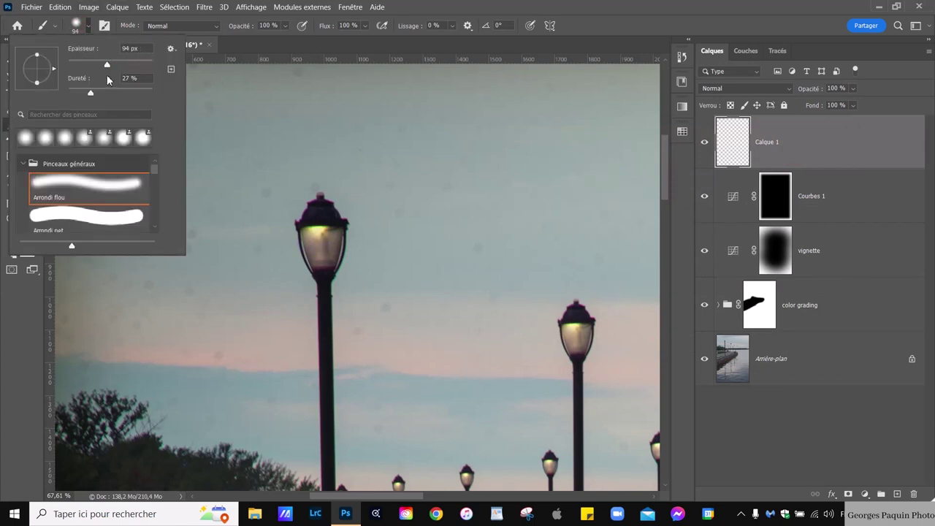
click(2, 377)
mouse_move(313, 241)
mouse_down()
mouse_move(337, 176)
mouse_move(355, 171)
mouse_up()
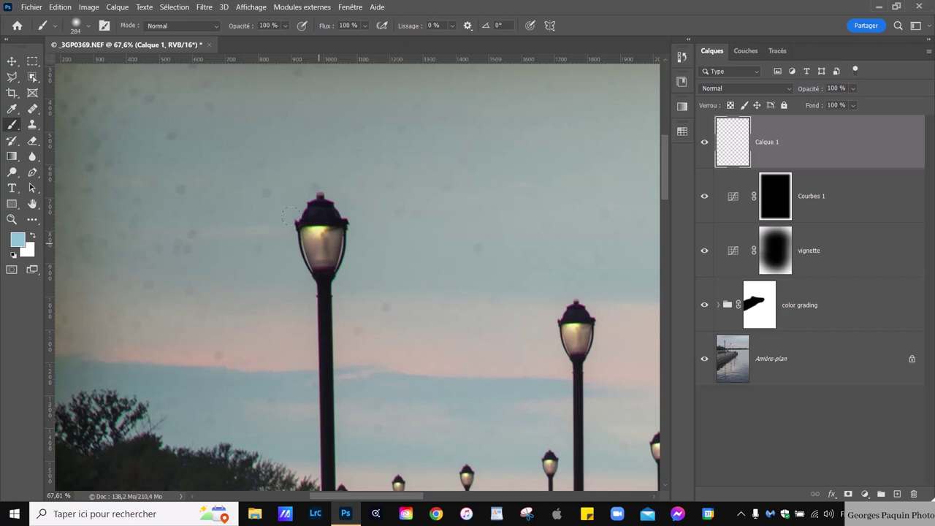
click(319, 243)
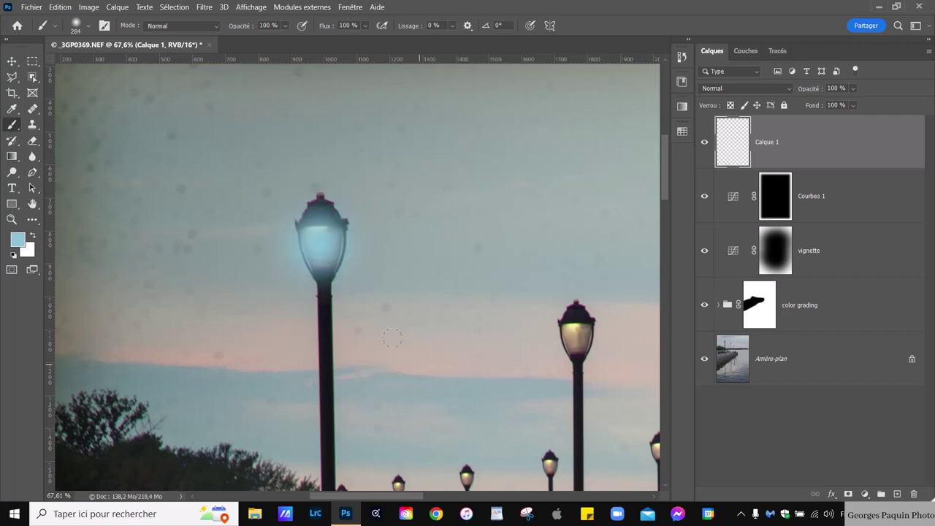
drag(433, 288, 464, 297)
drag(582, 324, 550, 340)
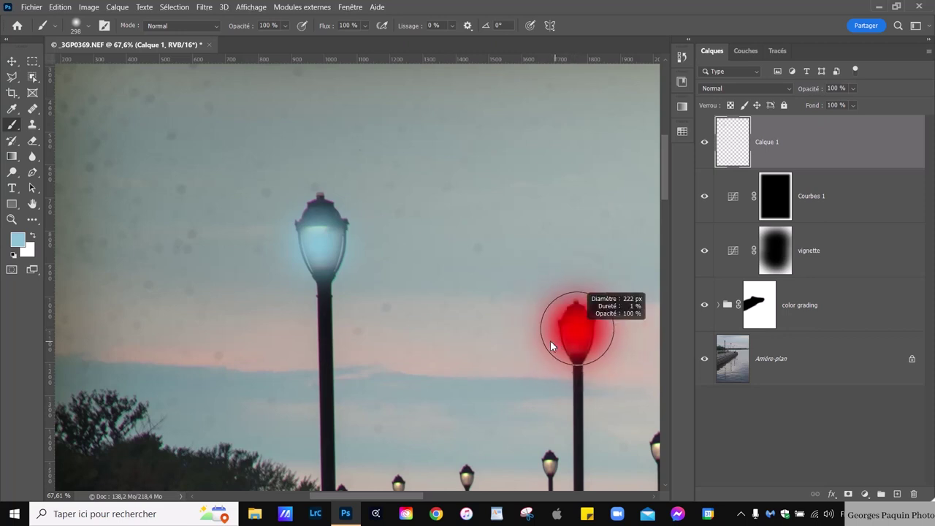
click(576, 330)
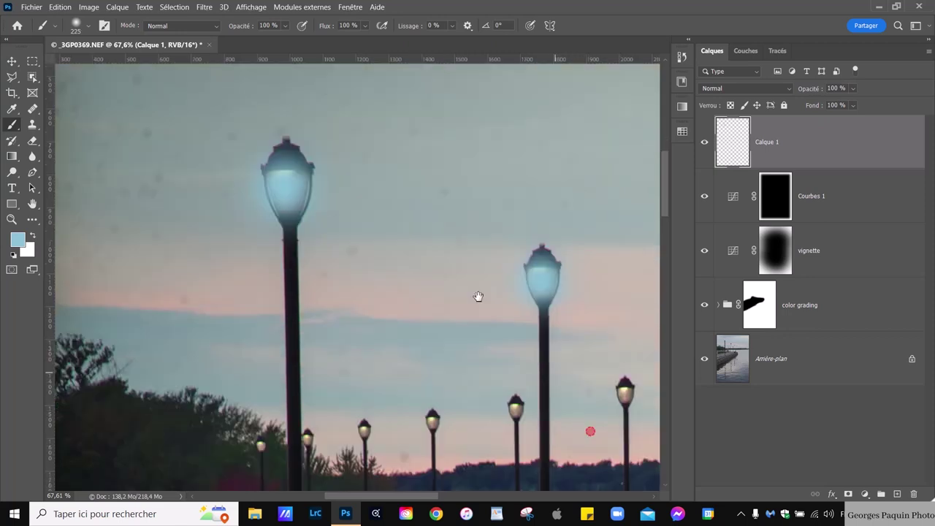
Step: Paint blue glows over the tall centre lamp, the right lamp and two smaller lamps
mouse_move(593, 431)
mouse_down()
mouse_move(617, 236)
mouse_move(529, 279)
mouse_move(501, 272)
mouse_up()
scroll(532, 267, up, 3)
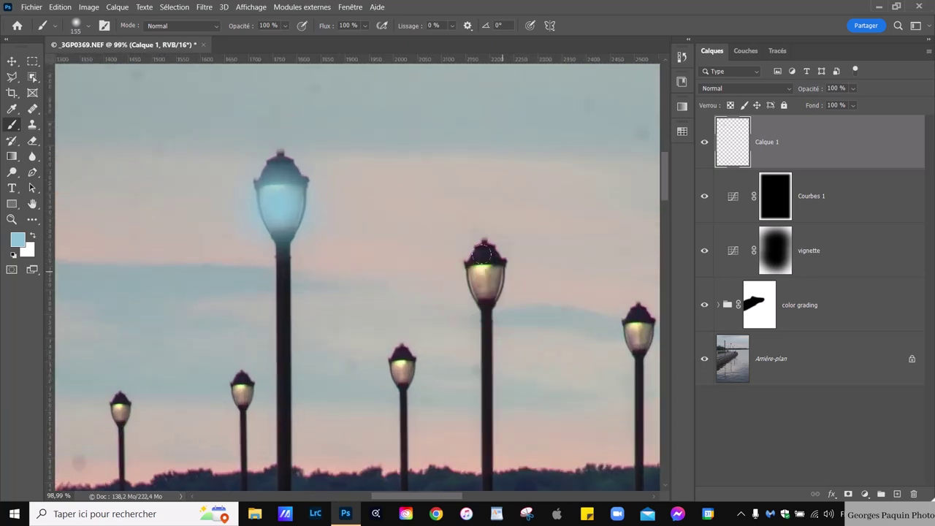
click(486, 277)
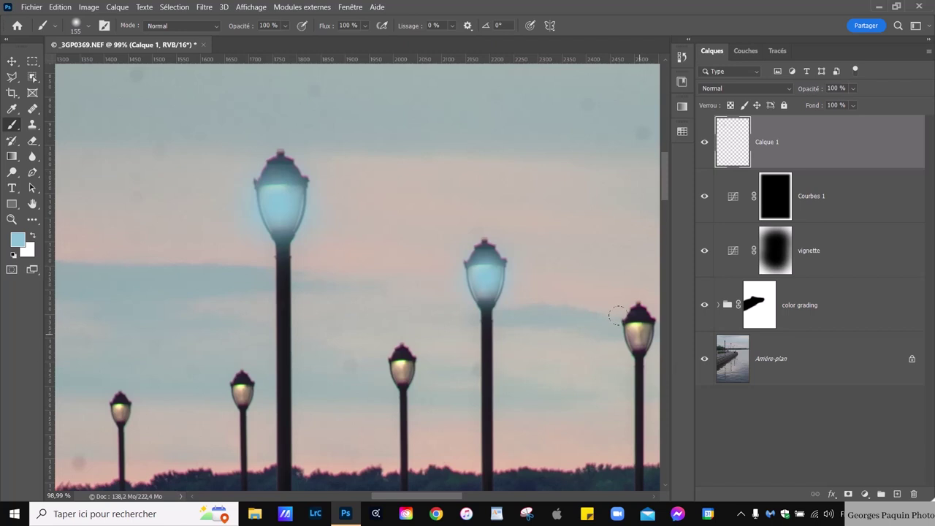
click(637, 330)
drag(406, 364, 396, 364)
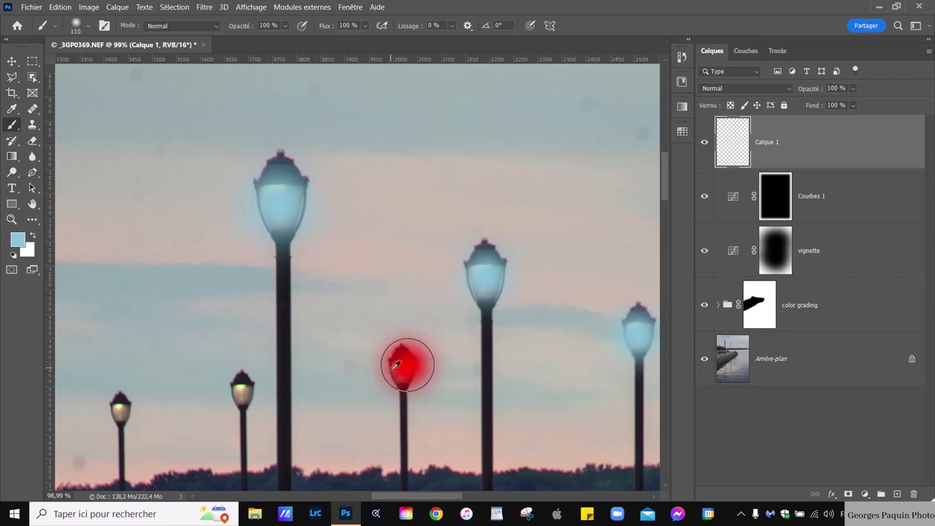
click(402, 364)
click(241, 388)
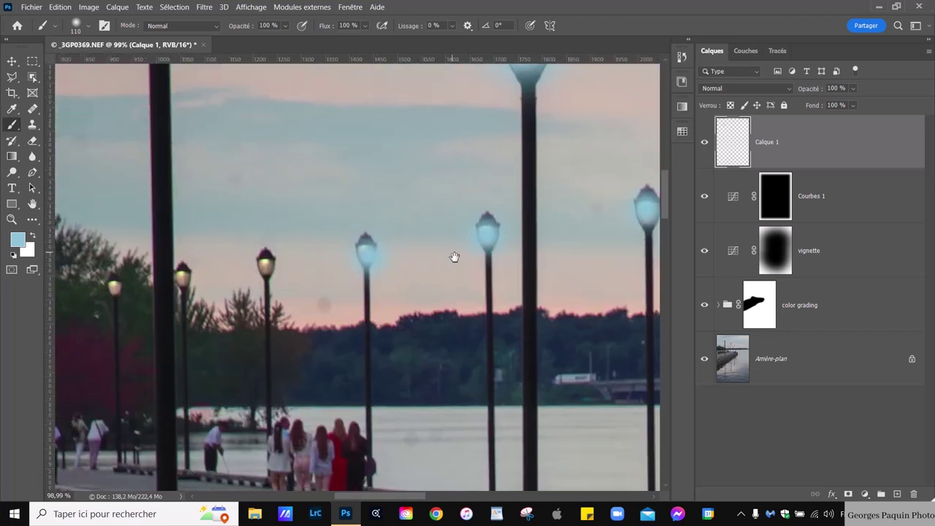
Step: Shrink the brush to about 72 px and paint glows on the distant lamps and the one by the trees
alt+scroll(317, 295, up, 5)
drag(317, 295, 276, 263)
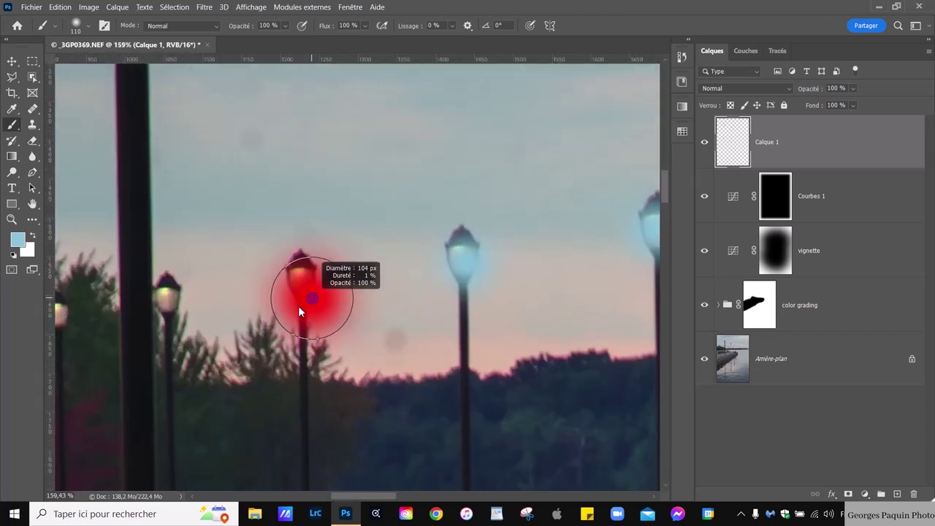
click(302, 281)
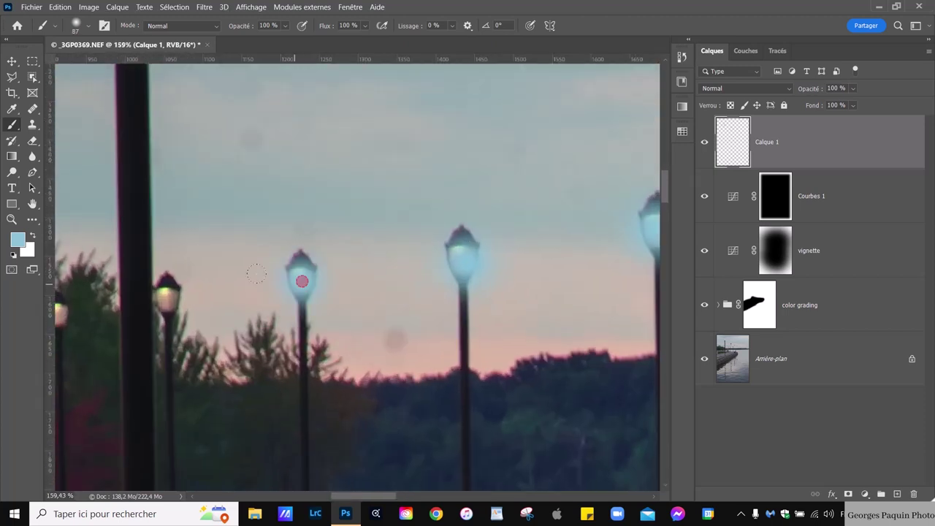
click(164, 293)
drag(157, 294, 404, 339)
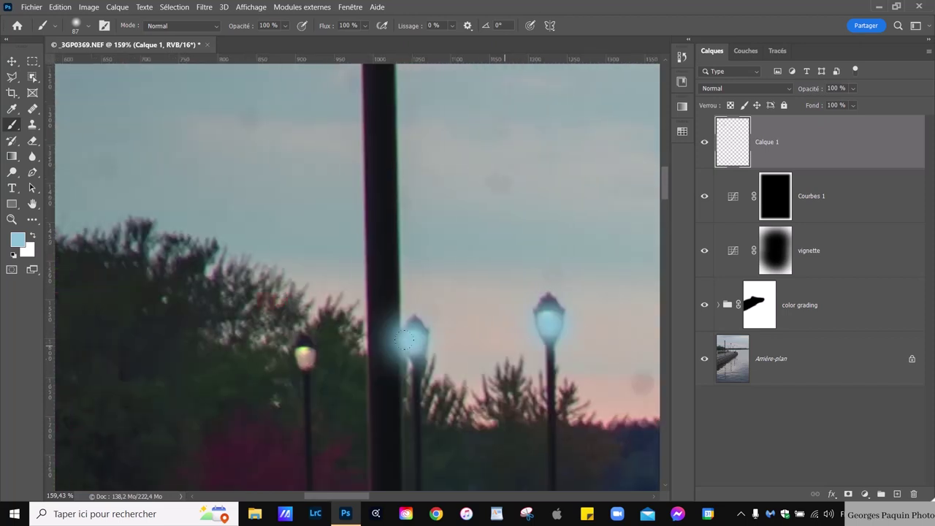
drag(316, 363, 301, 353)
click(303, 358)
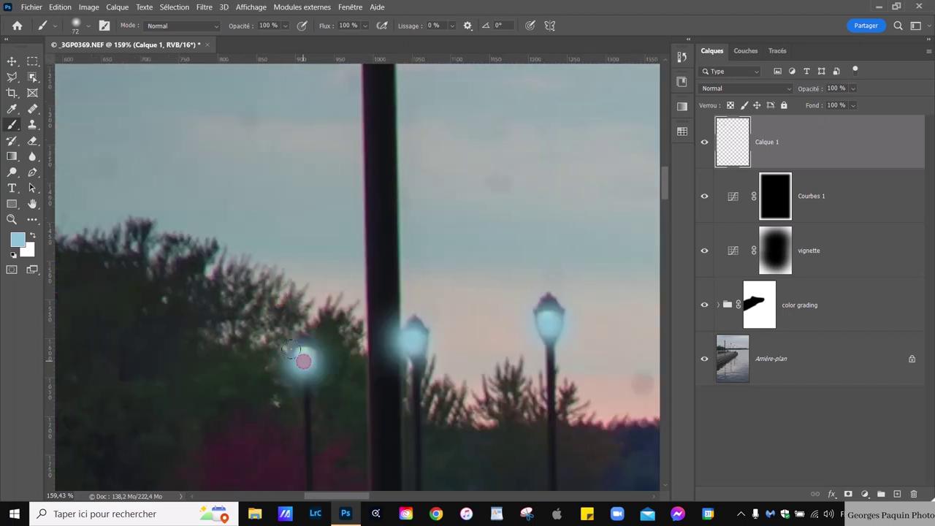
scroll(303, 361, down, 4)
drag(417, 227, 377, 253)
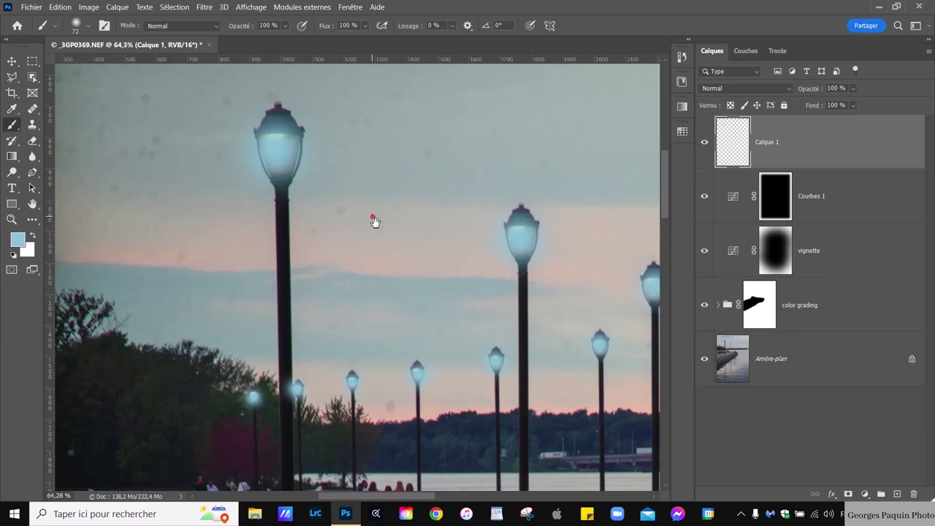
scroll(373, 219, up, 1)
scroll(359, 290, up, 1)
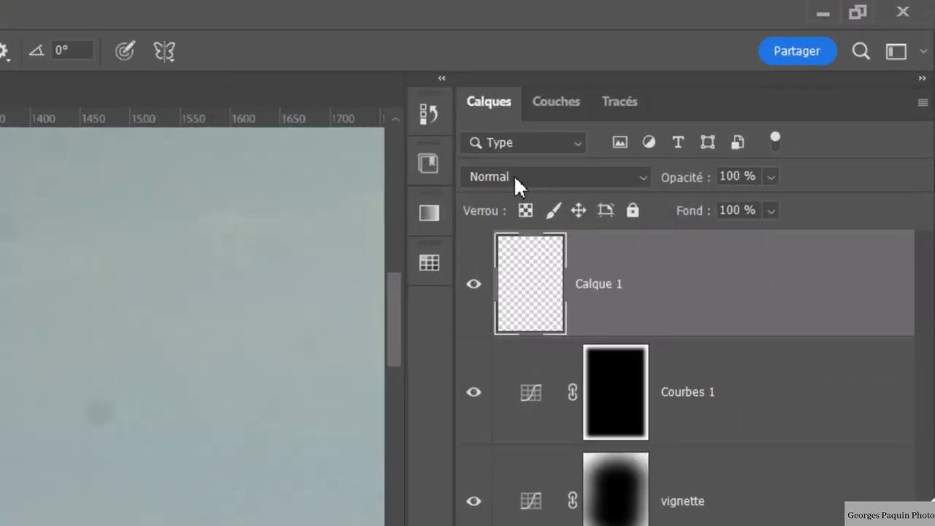
Step: Set Calque 1's blend mode to Superposition
click(726, 88)
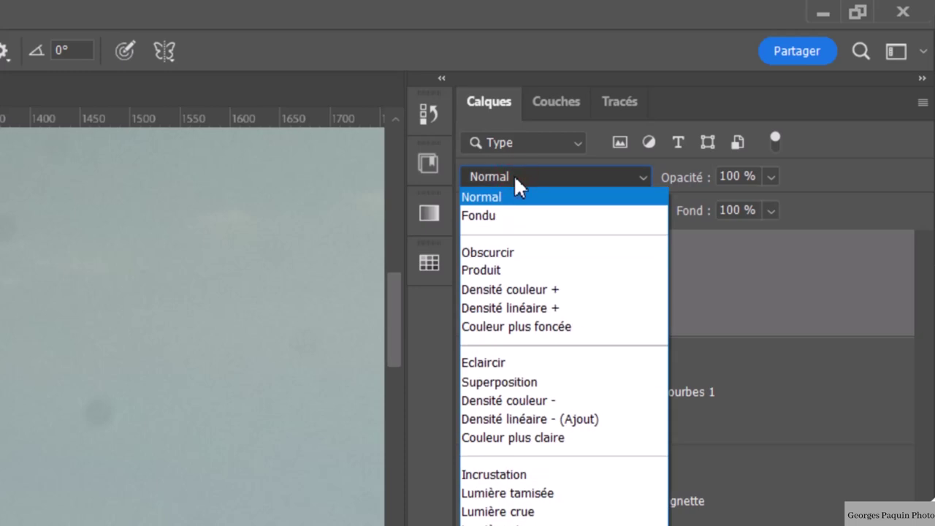
click(524, 382)
click(741, 322)
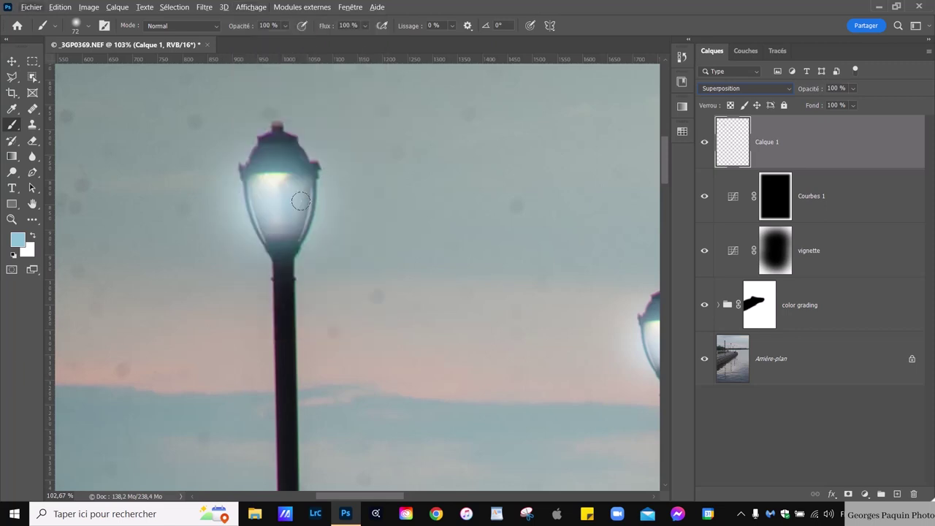
scroll(294, 211, down, 3)
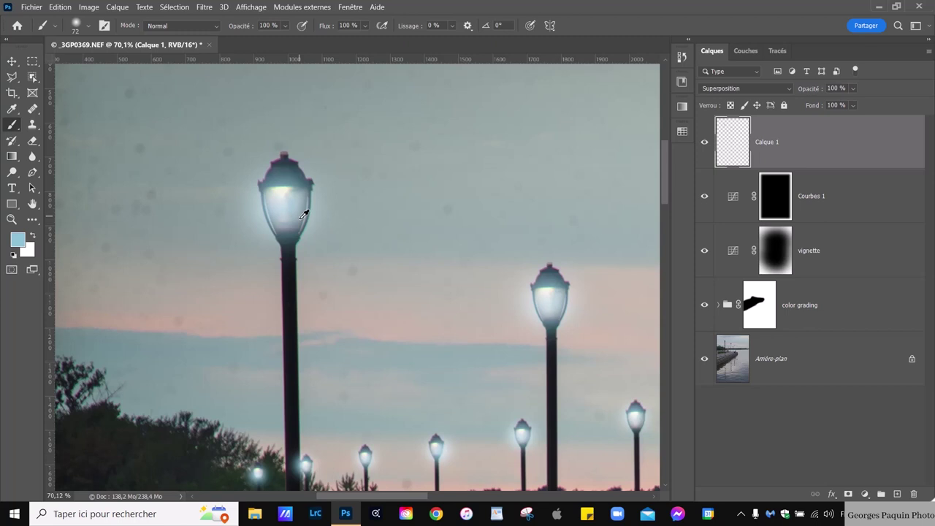
scroll(304, 213, up, 2)
scroll(305, 213, down, 1)
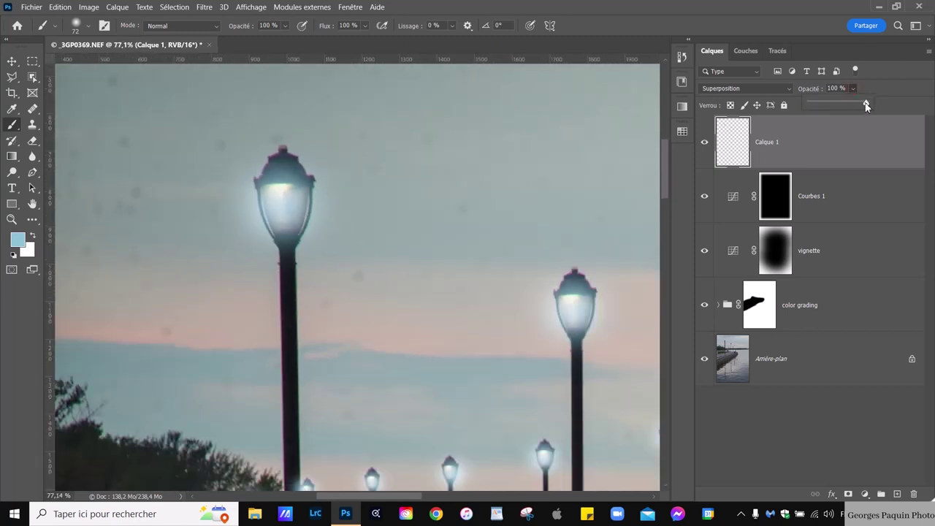
Step: Lower Calque 1's opacity to about 47% to soften the lamp glows
drag(857, 107, 854, 108)
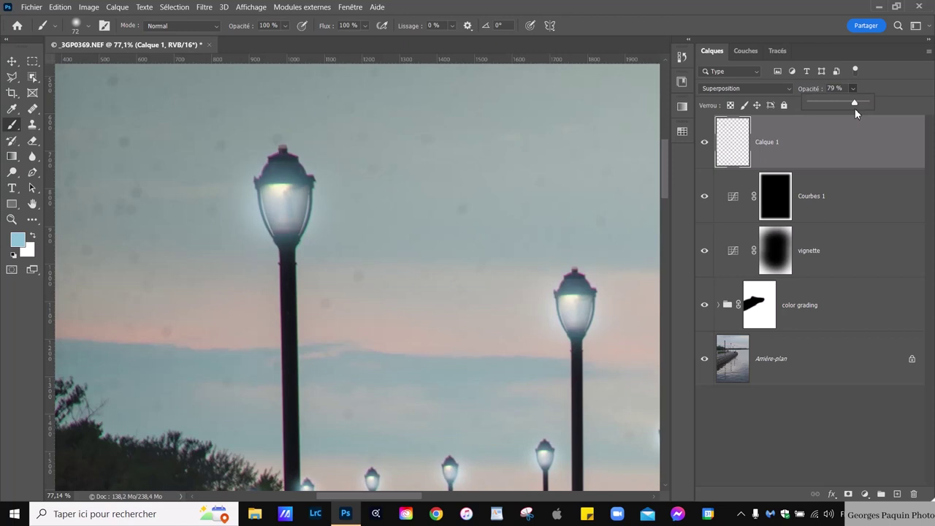
click(843, 149)
scroll(274, 409, down, 1)
scroll(275, 409, down, 1)
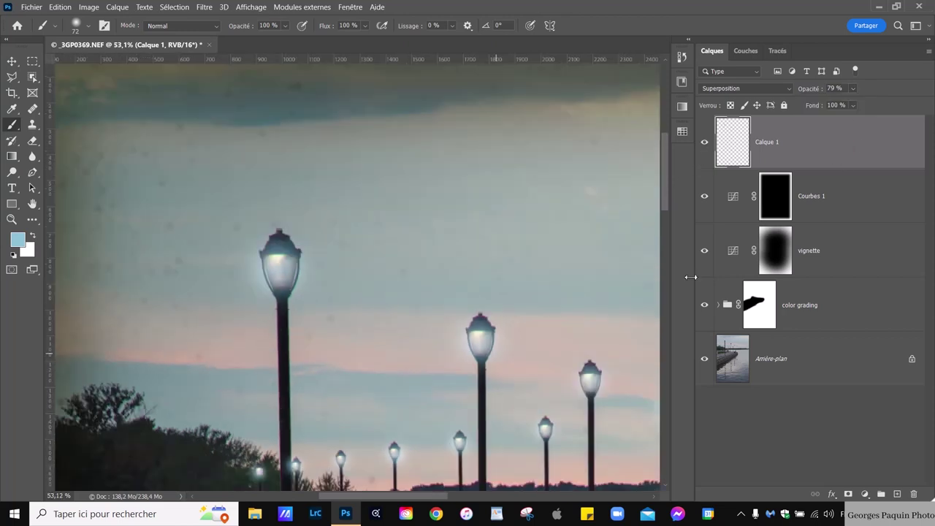
click(854, 88)
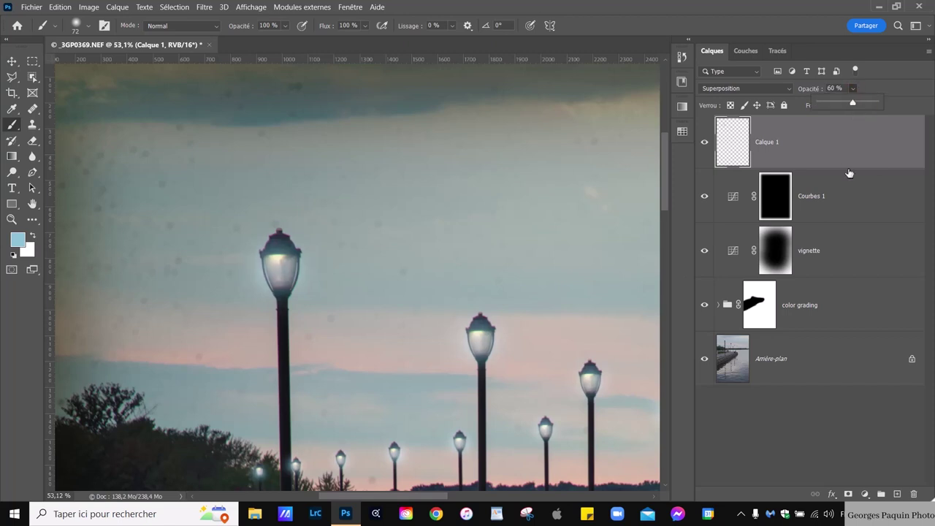
drag(851, 103, 849, 106)
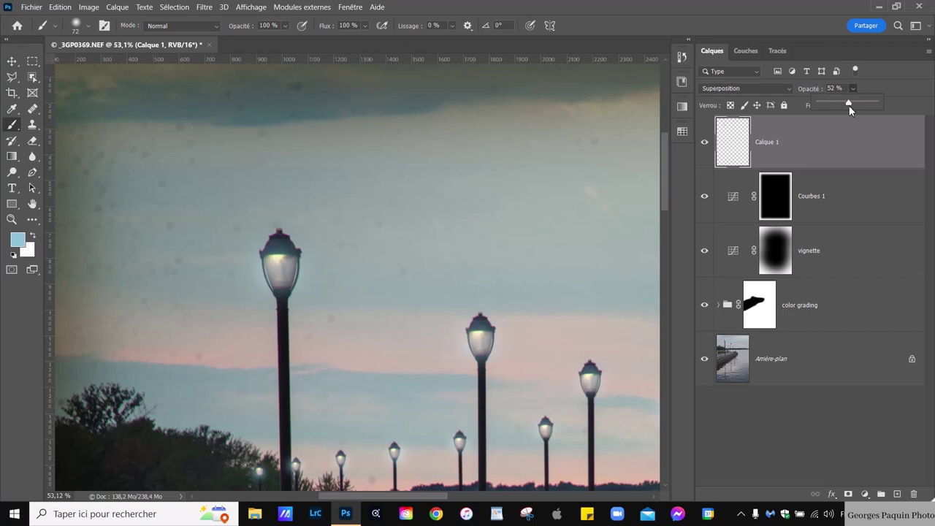
scroll(490, 402, down, 3)
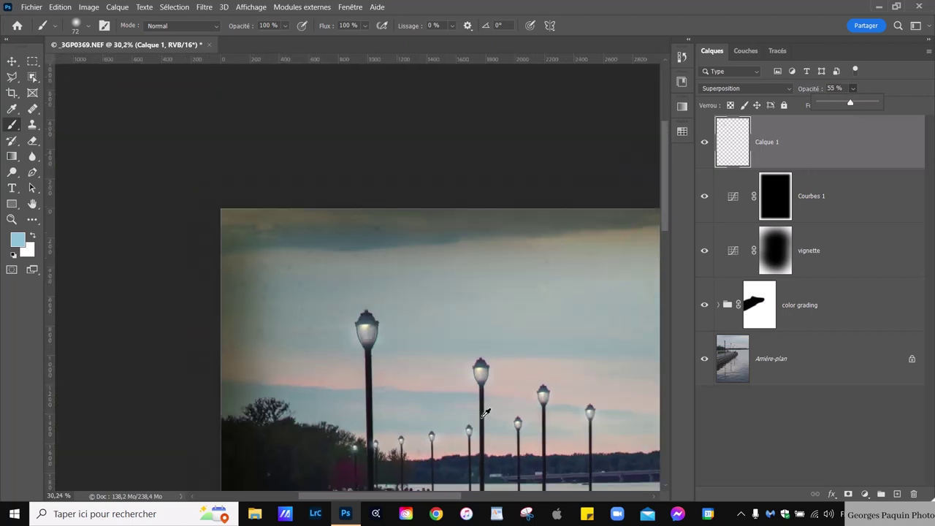
scroll(485, 415, down, 2)
drag(485, 415, 440, 321)
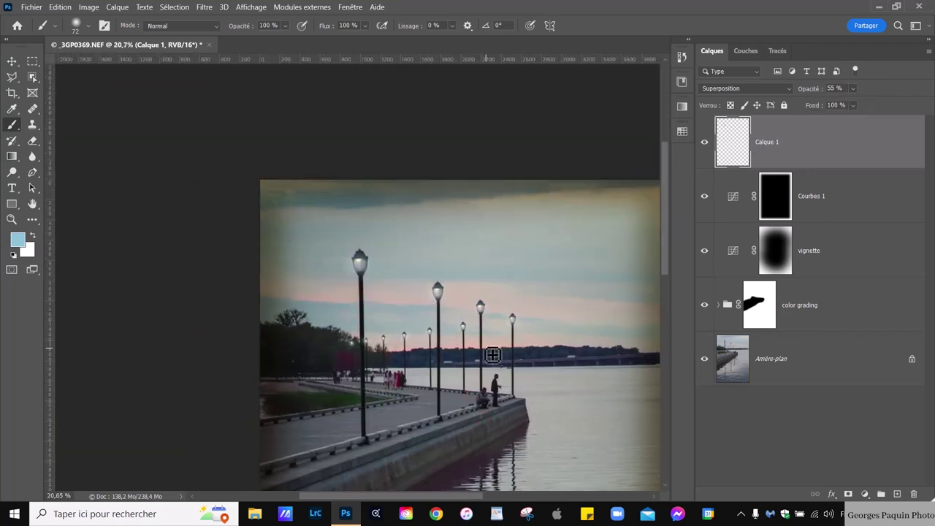
click(853, 88)
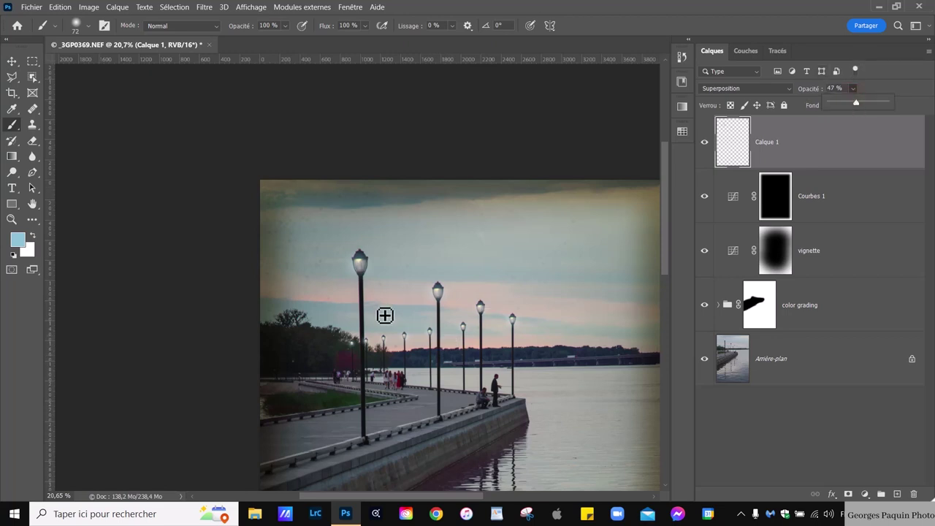